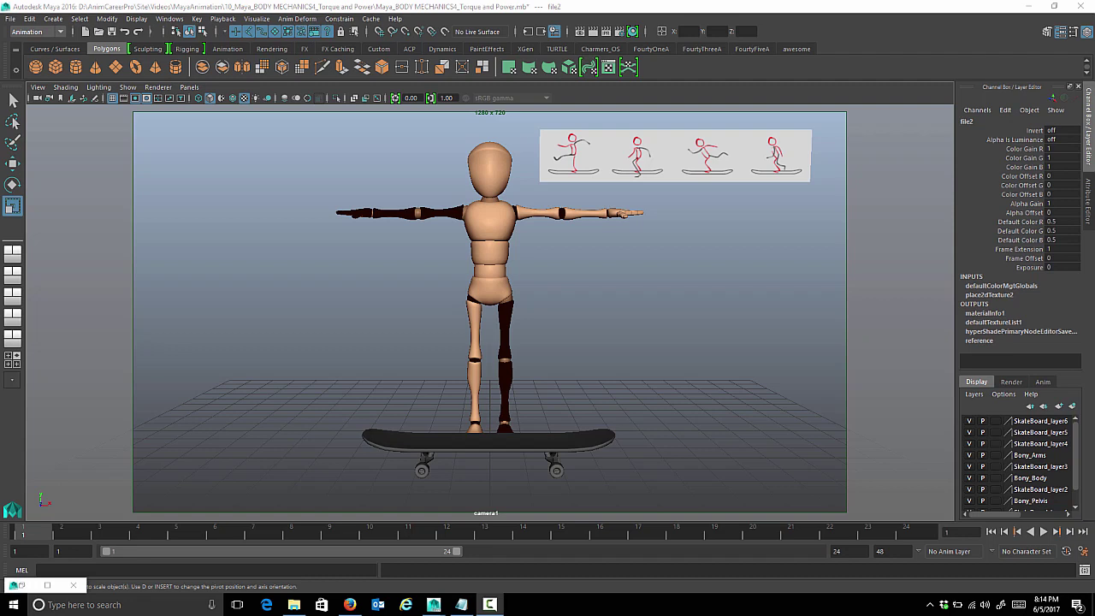
left_click(783, 67)
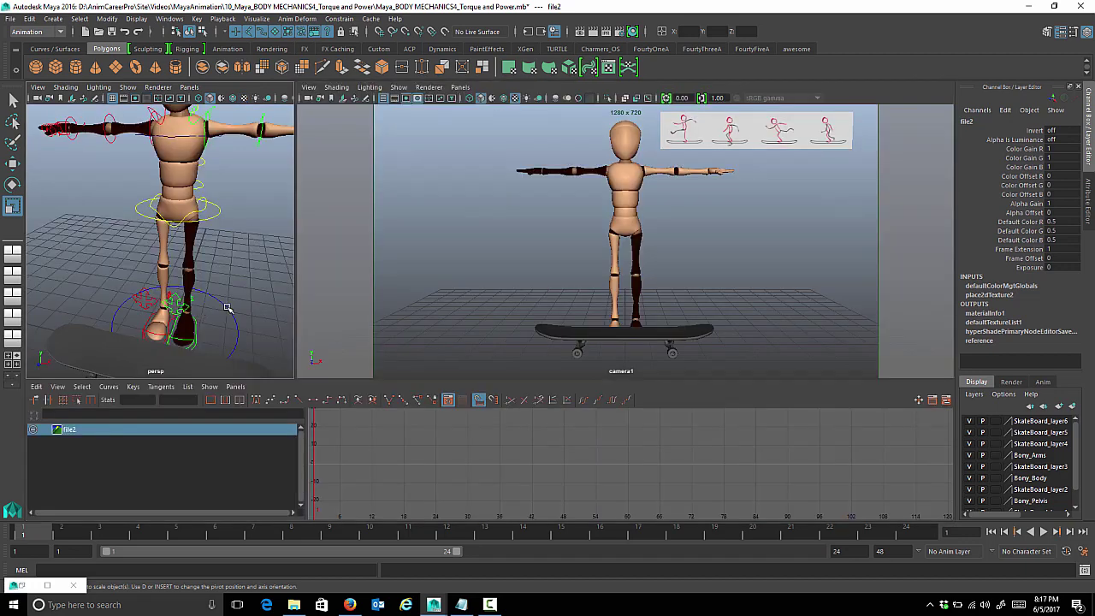
Move the character's main control onto the skateboard deck, at about 0.778 in Y and 0.593 in Z
left_click(229, 309)
middle_click_drag(256, 298, 260, 208, "alt")
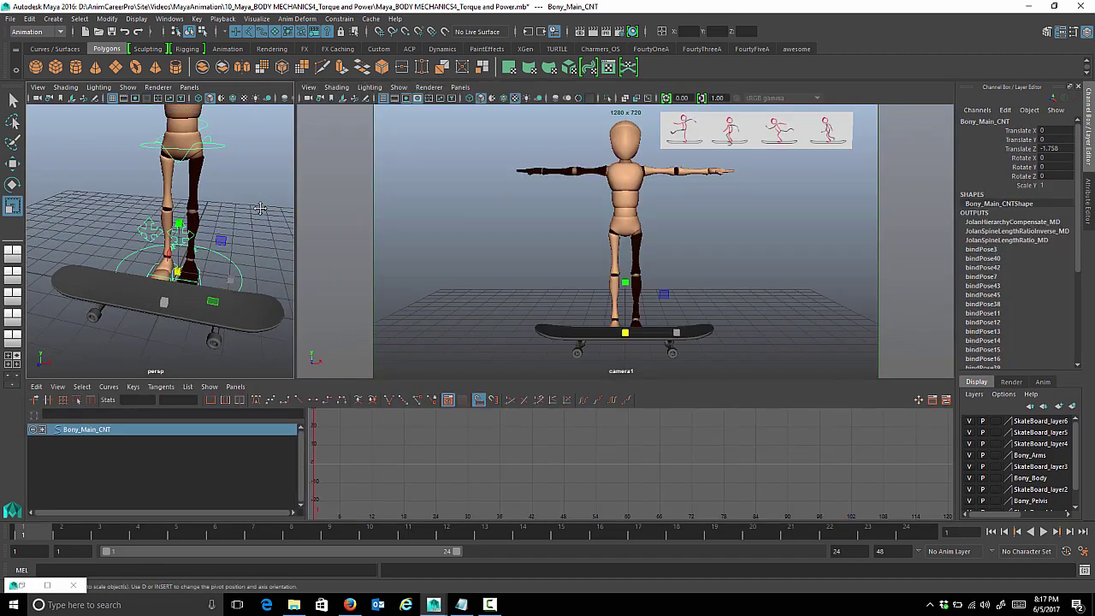
key("w")
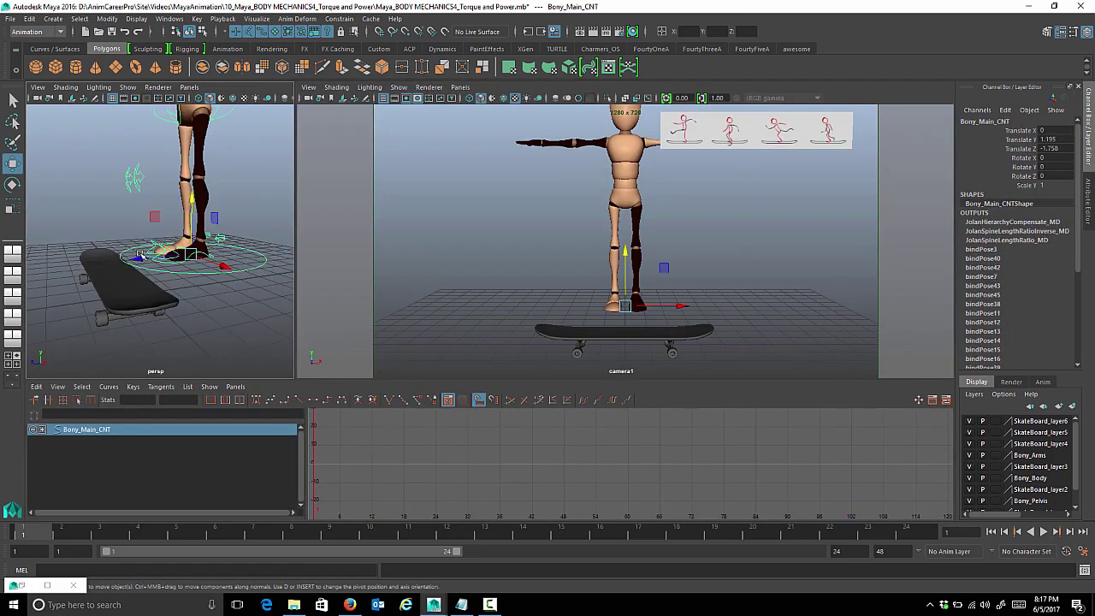
left_click_drag(130, 258, 236, 268)
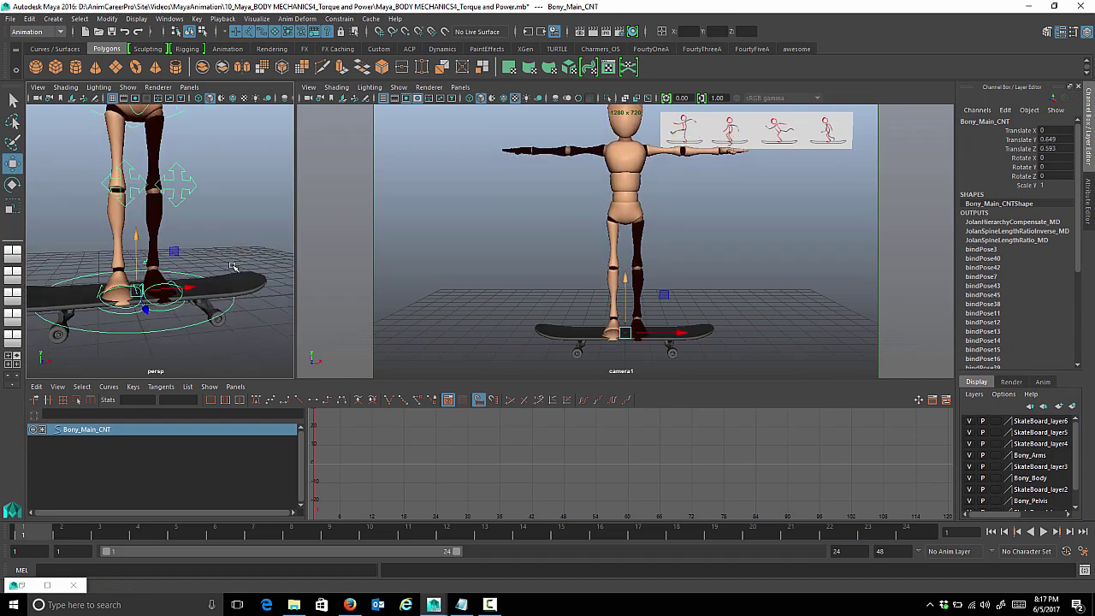
middle_click_drag(236, 269, 248, 227, "alt")
right_click_drag(248, 227, 282, 244, "alt")
middle_click_drag(190, 207, 183, 198, "alt")
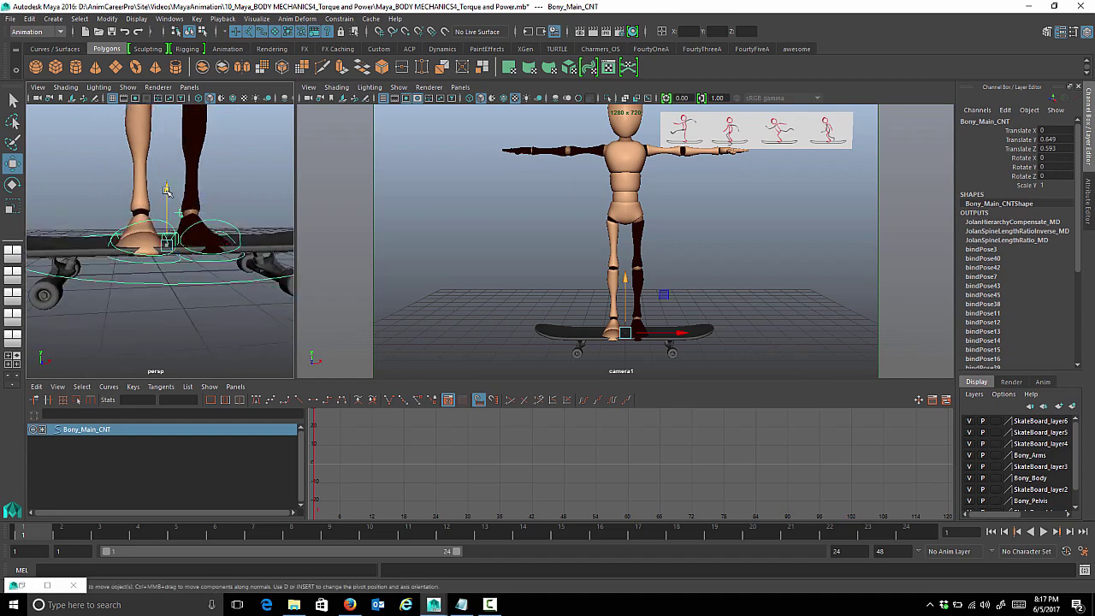
left_click_drag(167, 192, 166, 182)
Rotate the character's main control about -89° in Y so the body faces along the skateboard
key("e")
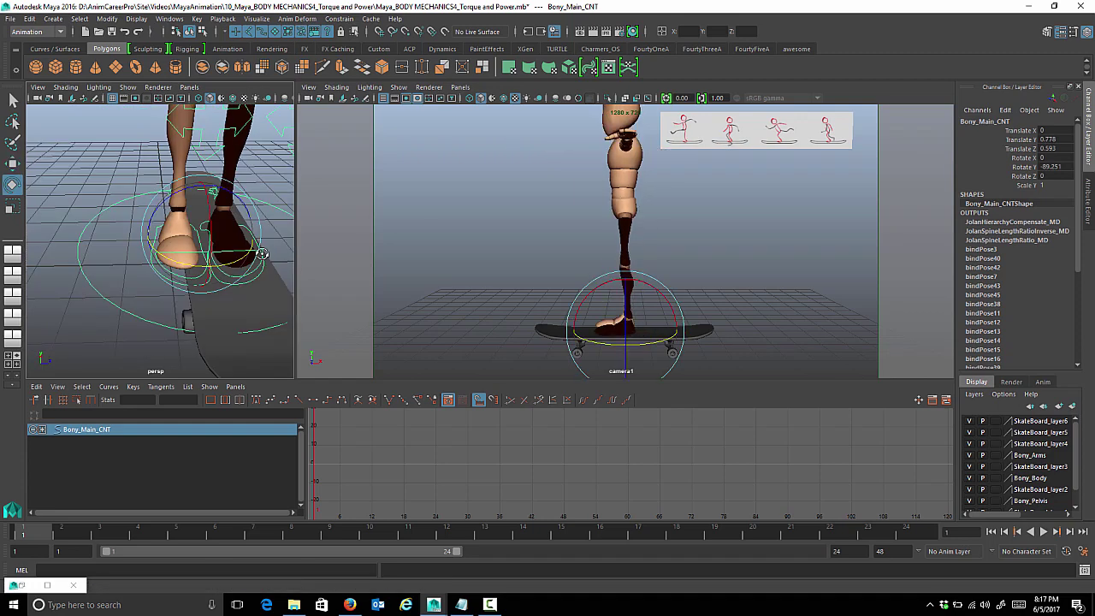
left_click_drag(265, 252, 84, 234, "alt")
key("w")
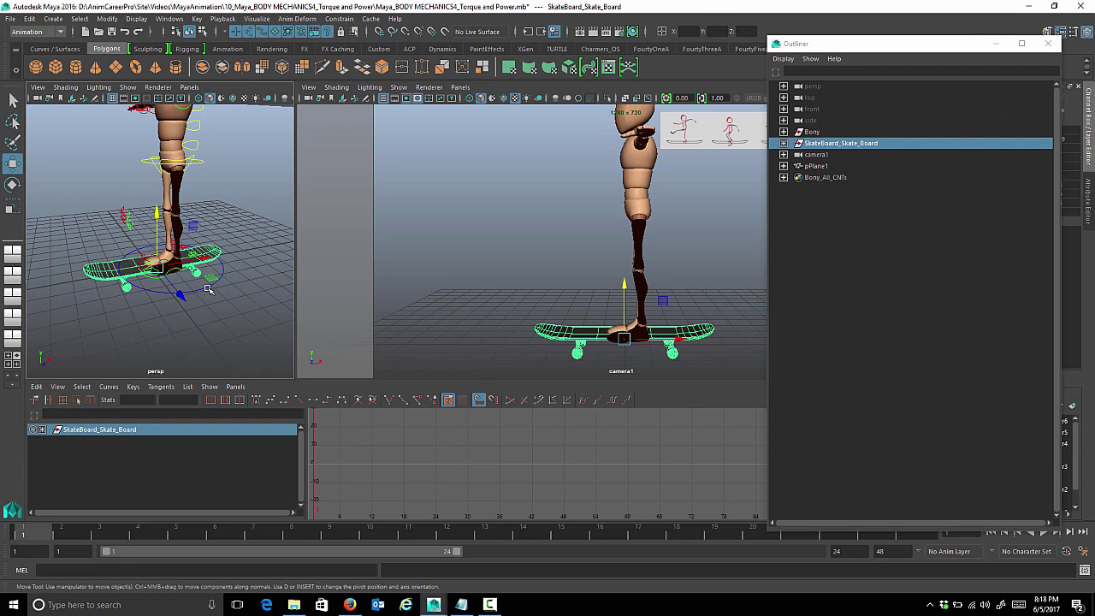
Parent-constrain Bony_Main_CNT to the SkateBoard_Skate_Board group with Maintain offset on and all translate and rotate axes constrained
left_click(205, 289, "shift")
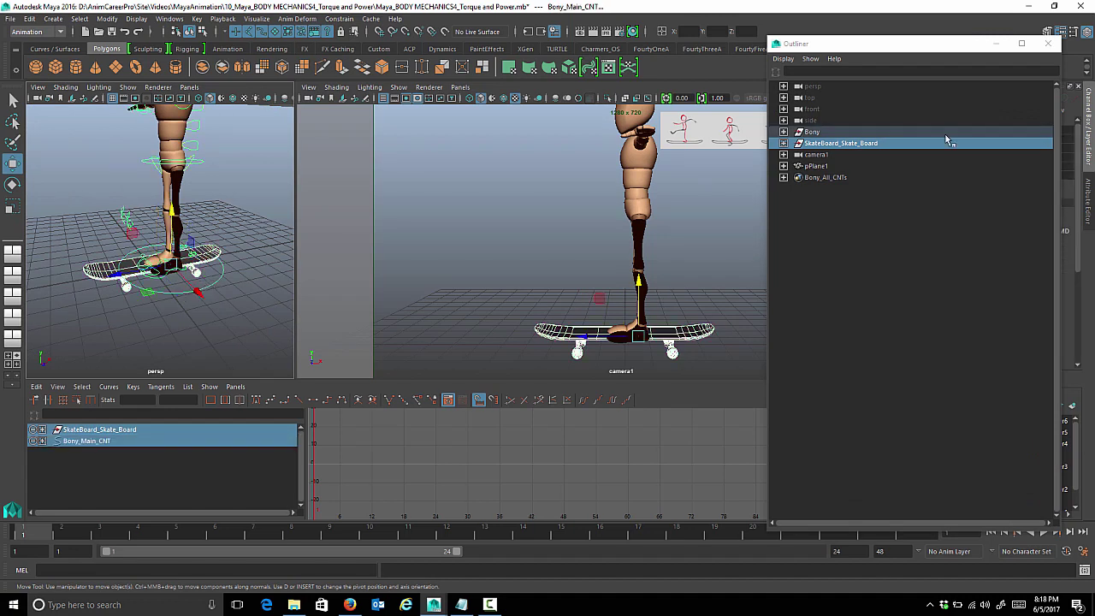
left_click(818, 149)
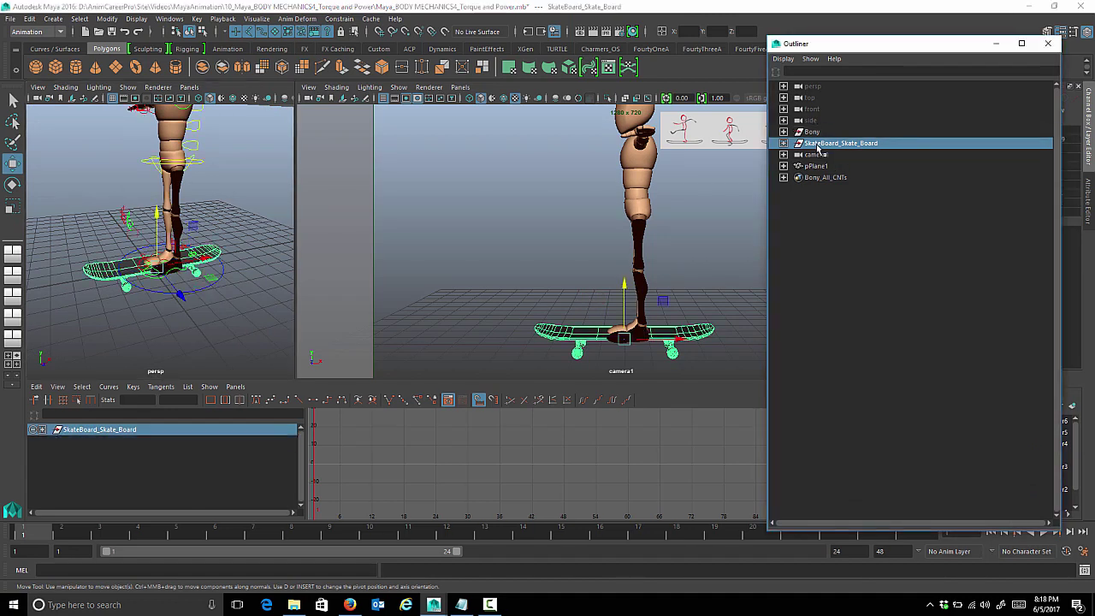
left_click(202, 286, "shift")
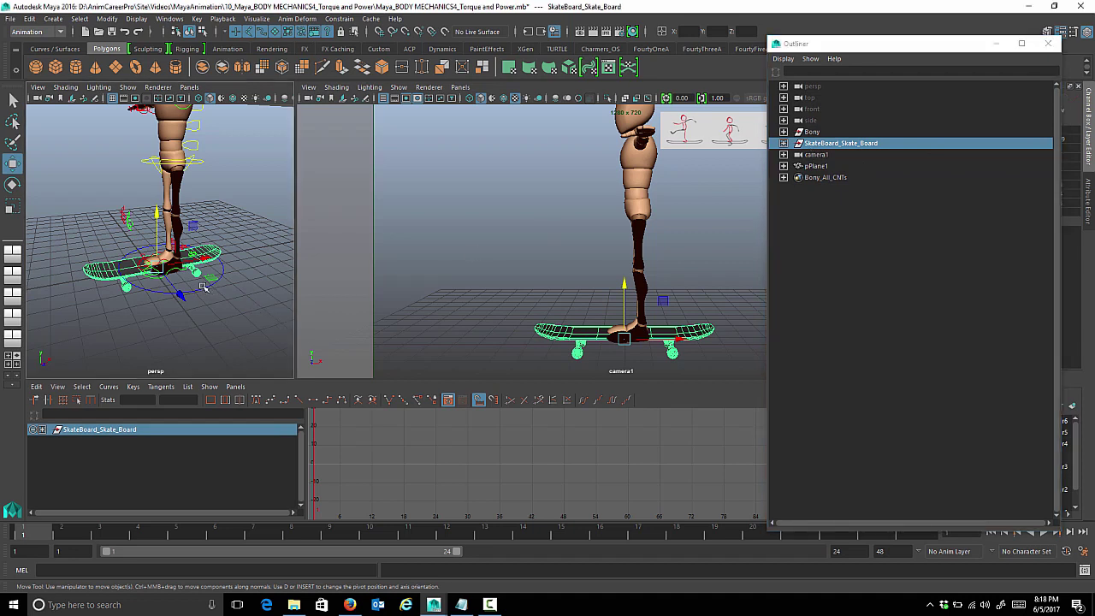
left_click(205, 289, "shift")
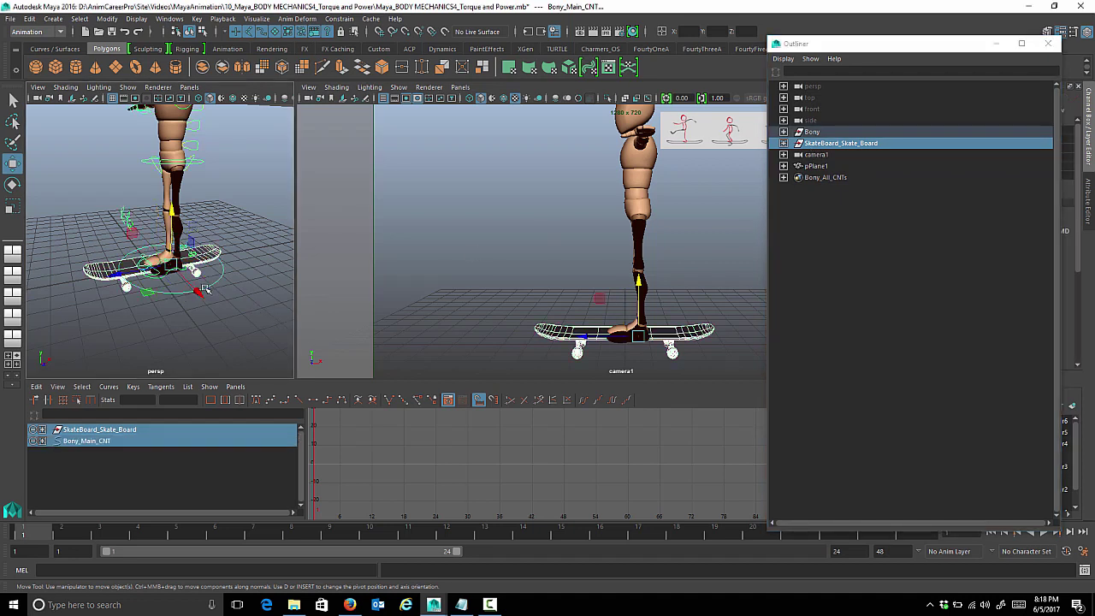
left_click(332, 20)
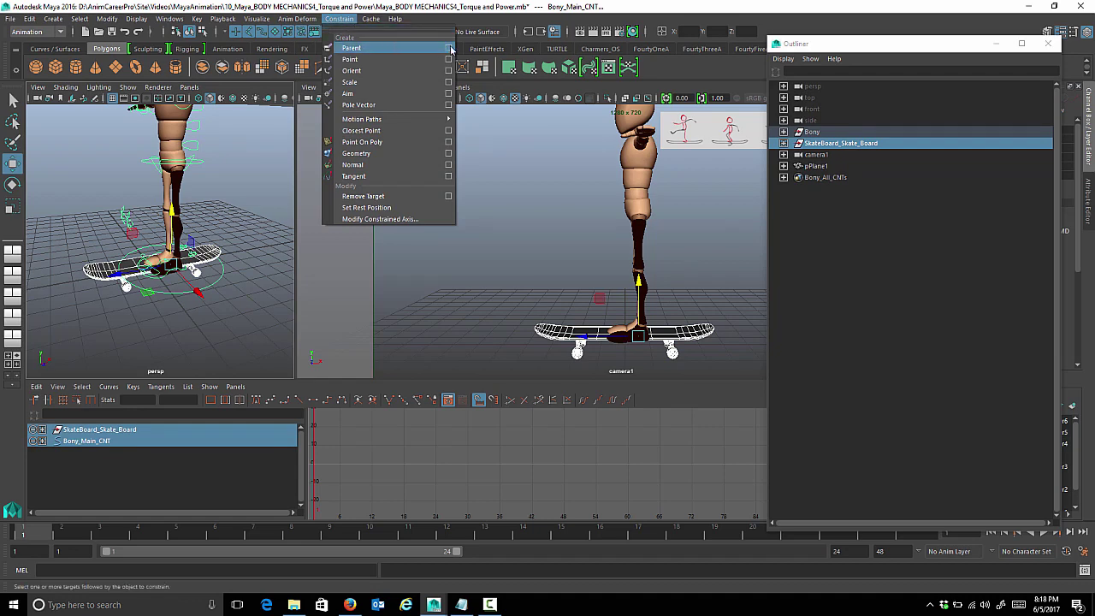
left_click(448, 48)
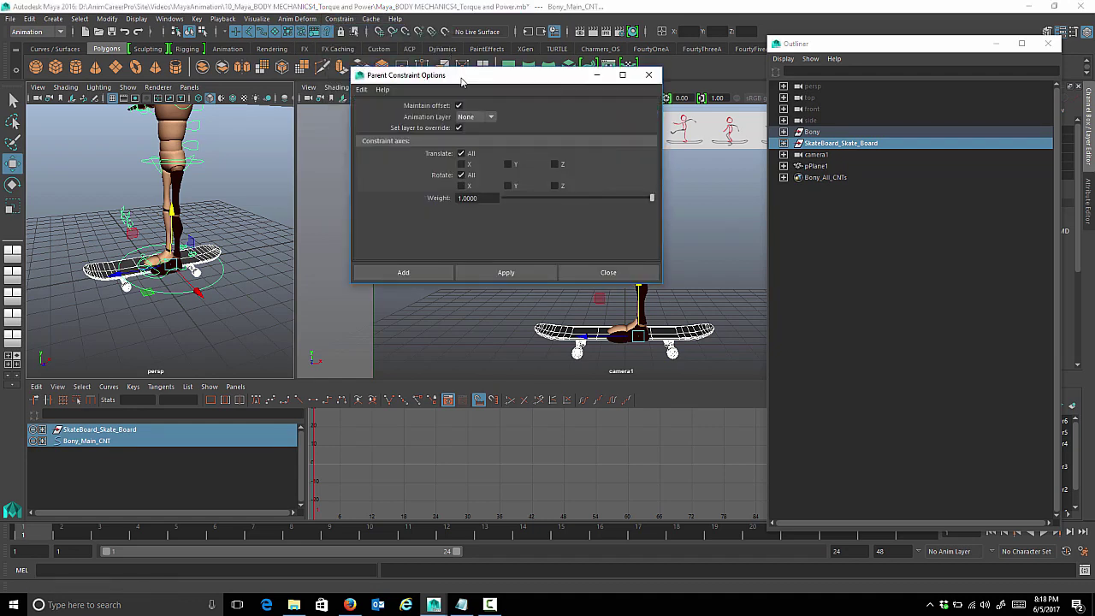
left_click_drag(496, 286, 498, 303)
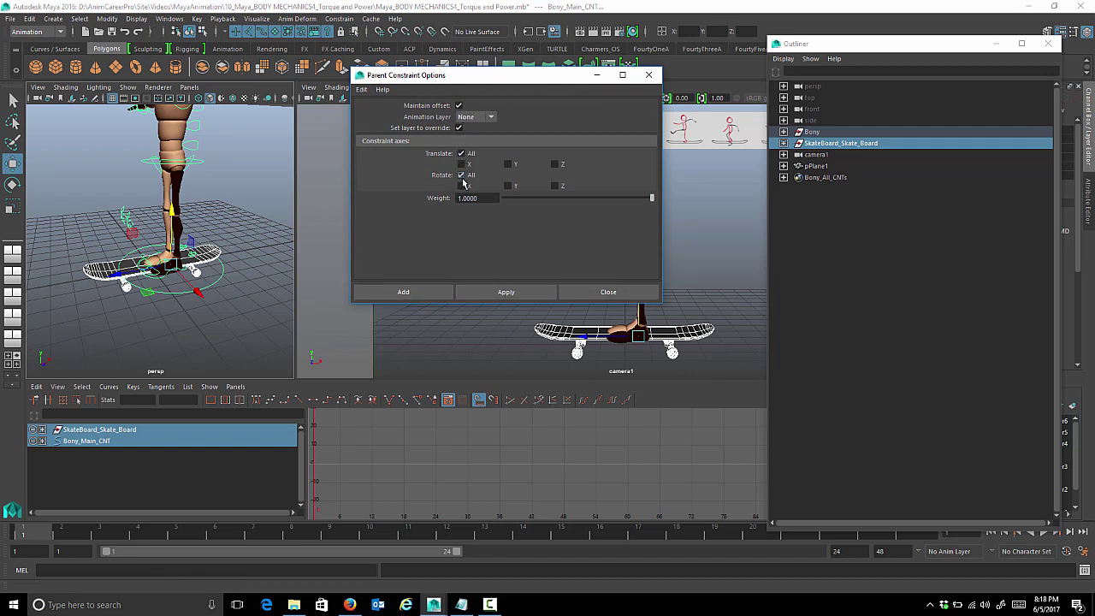
left_click(467, 299)
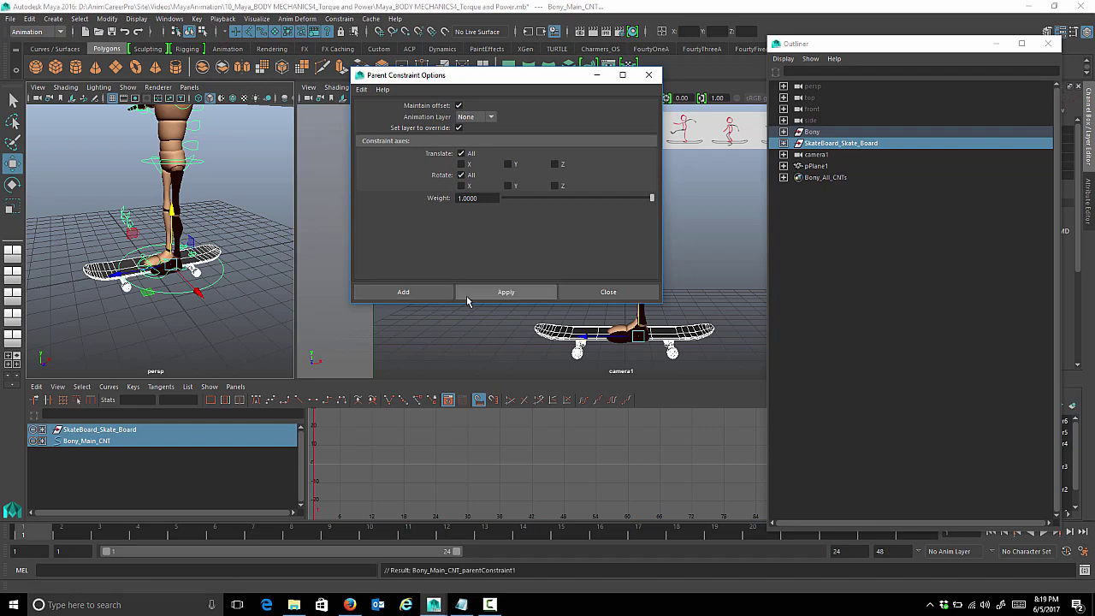
left_click(601, 291)
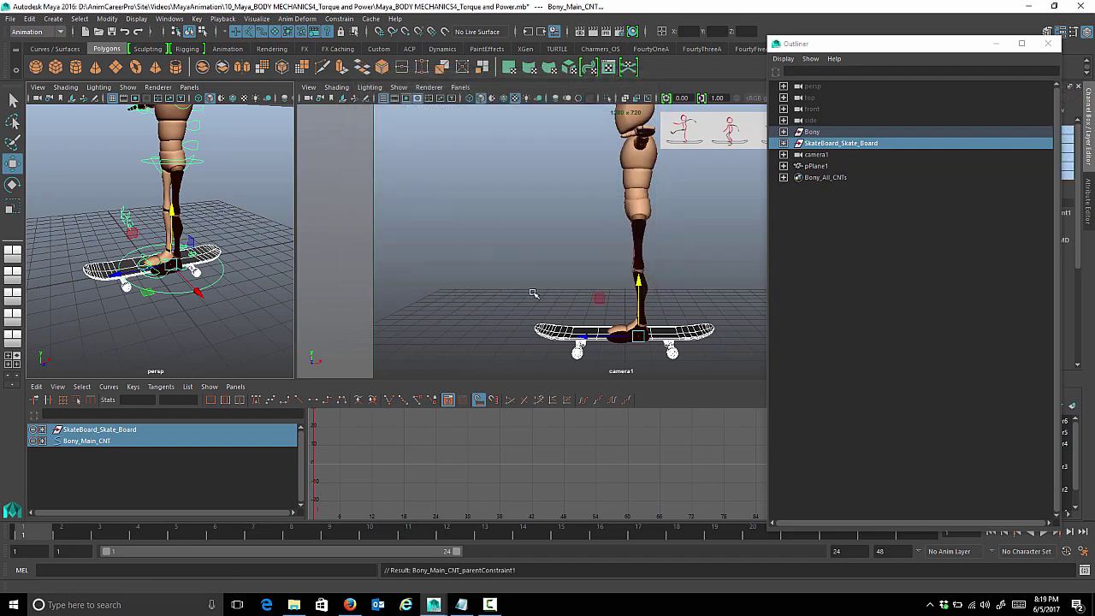
Select the SkateBoard_Skate_Board group and examine the constrained character and board from another angle
left_click(826, 146)
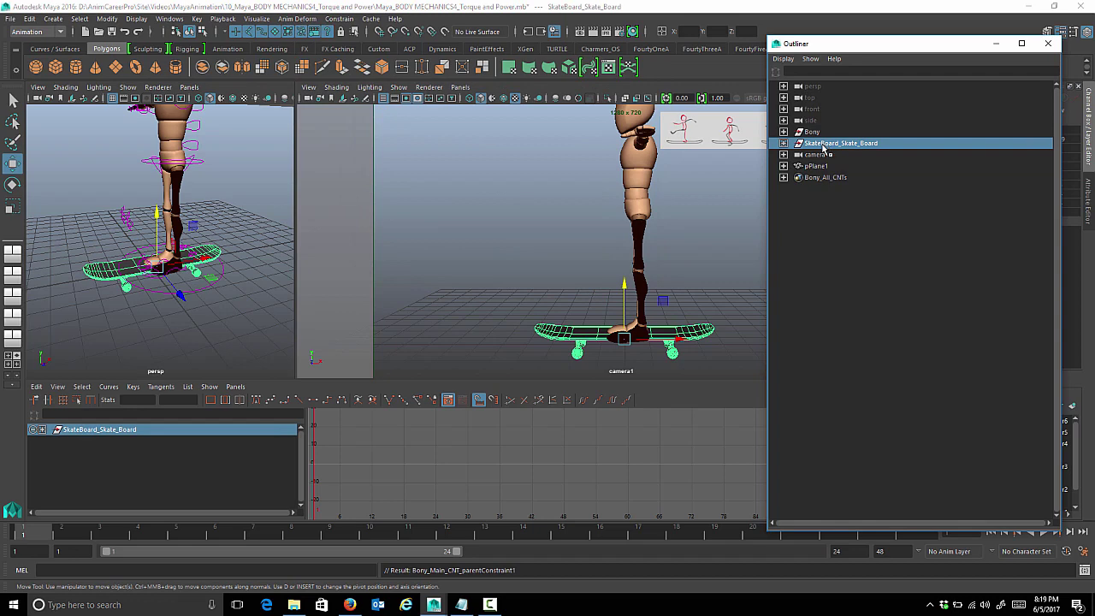
left_click_drag(240, 279, 247, 283, "alt")
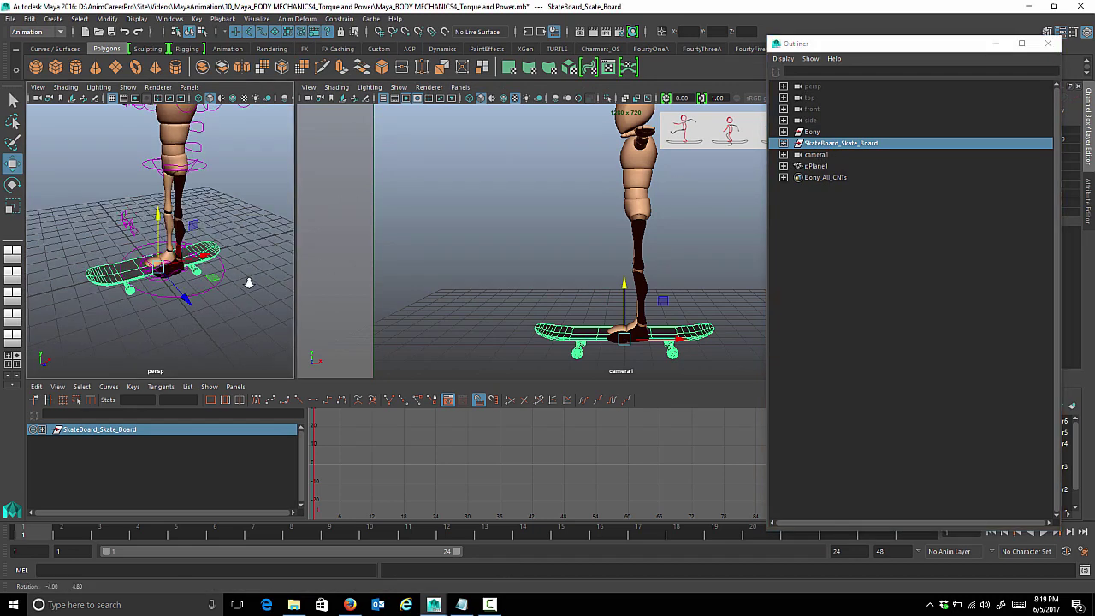
right_click_drag(247, 283, 274, 285, "alt")
left_click_drag(230, 285, 184, 272, "alt")
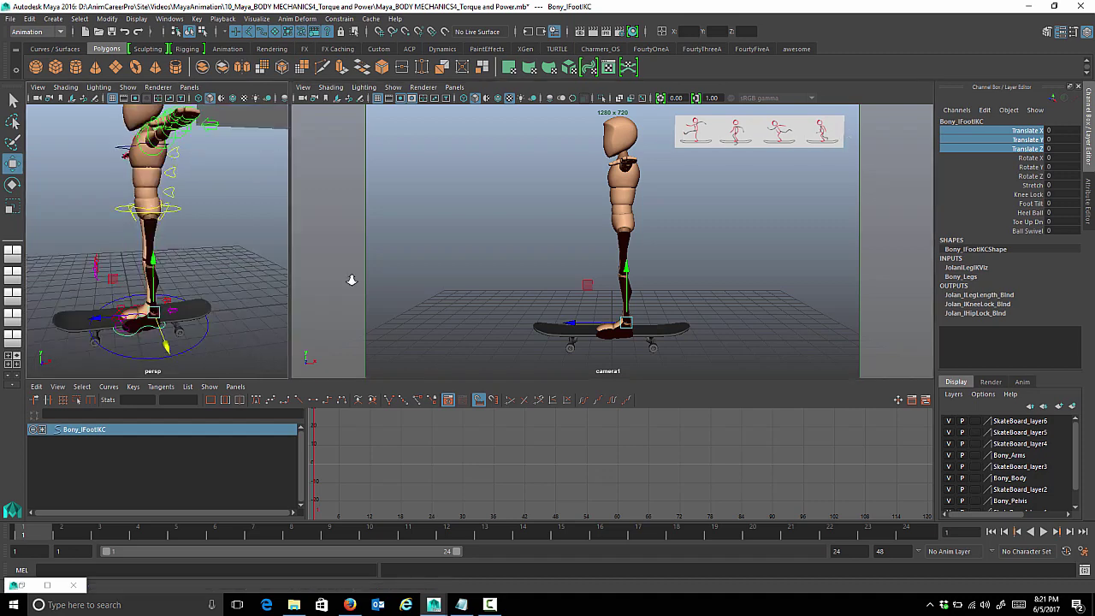
Kick the character's dark leg forward into the air and twist the three spine controls about 7.8° in Y
left_click_drag(609, 330, 503, 204)
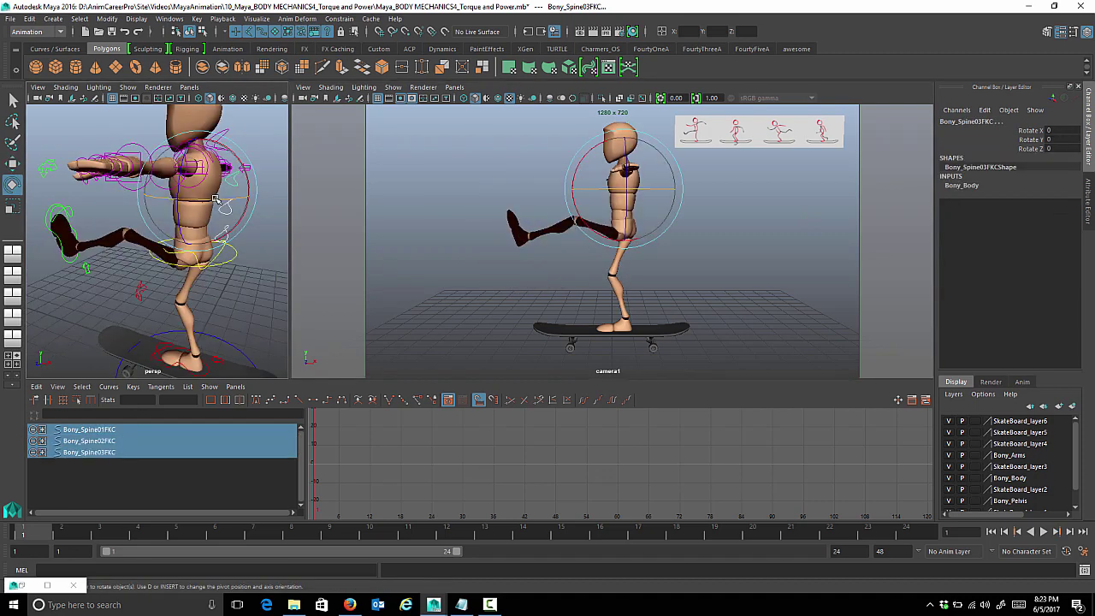
left_click_drag(221, 199, 248, 197)
key("q")
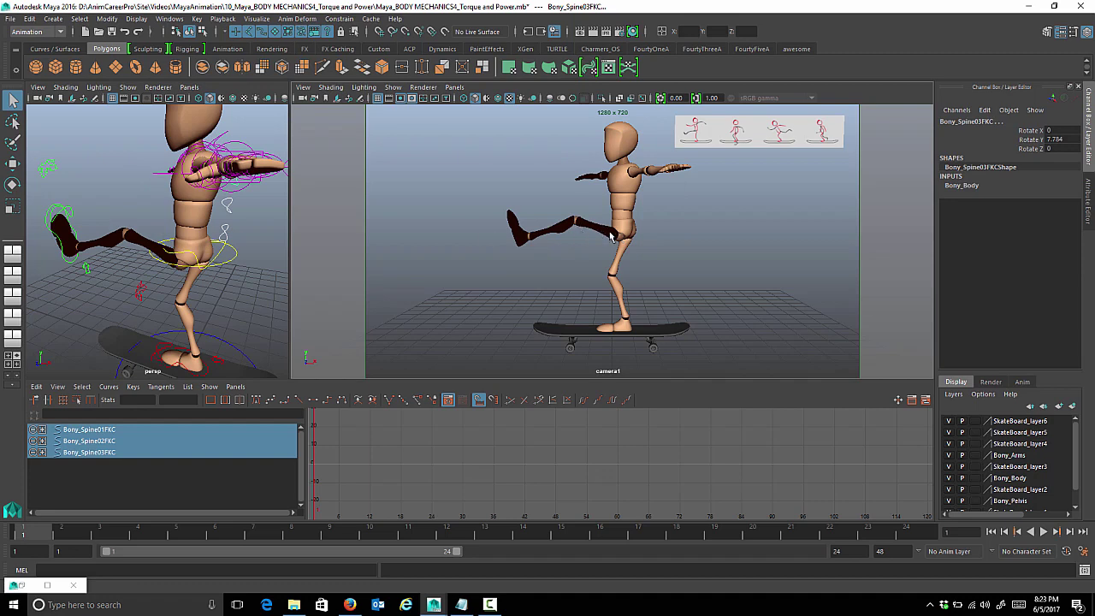
Set the left arm's Switch Ik Fk attribute to 0
left_click_drag(141, 257, 214, 222, "alt")
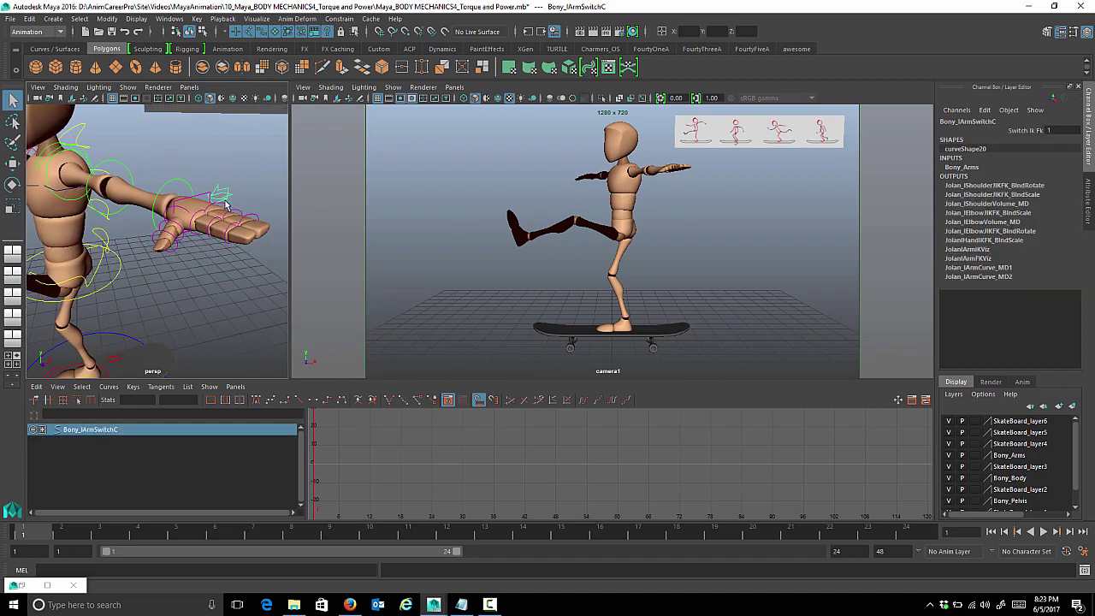
left_click_drag(214, 195, 243, 210, "alt")
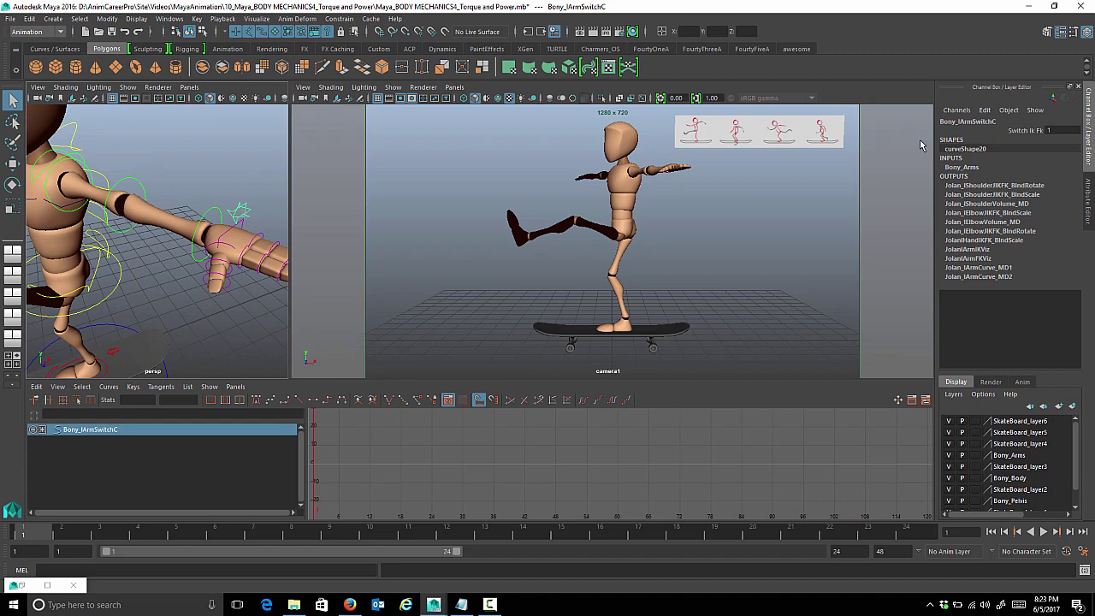
double_click(1055, 130)
type("0")
key("Return")
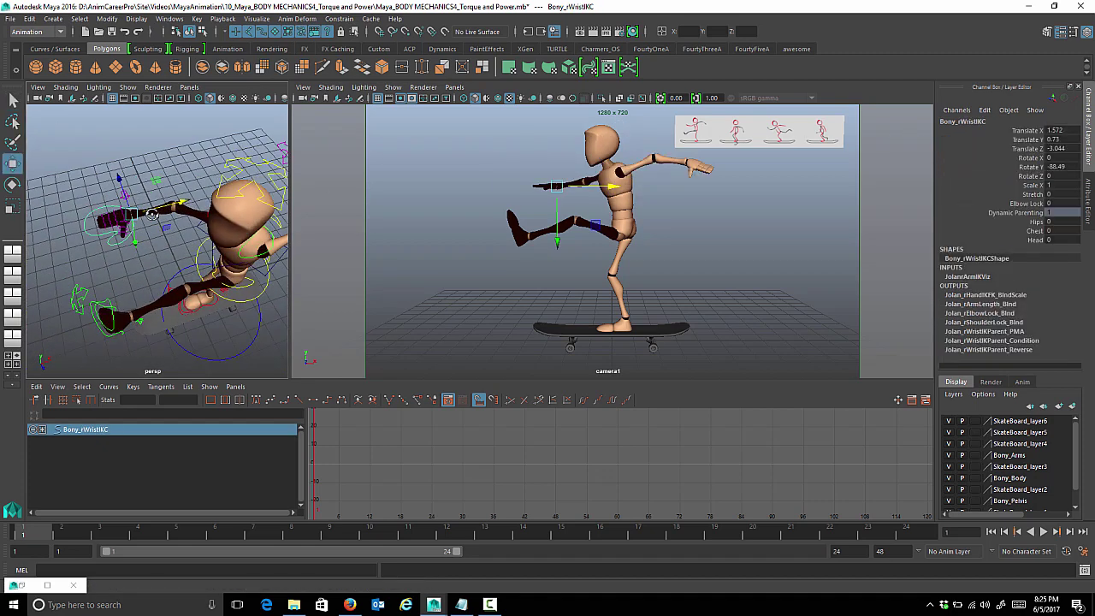
Position the right wrist IK control in front of the chest at about 1.939 in X, 0.968 in Y and -3.079 in Z
left_click_drag(171, 256, 119, 176, "alt")
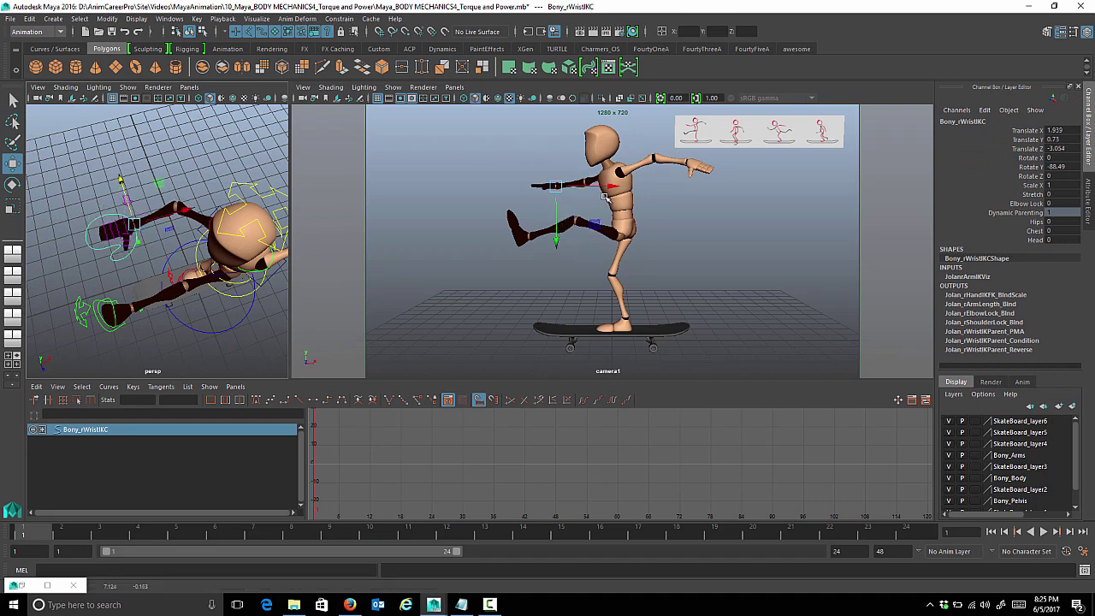
left_click_drag(609, 186, 606, 186)
left_click_drag(554, 242, 560, 249)
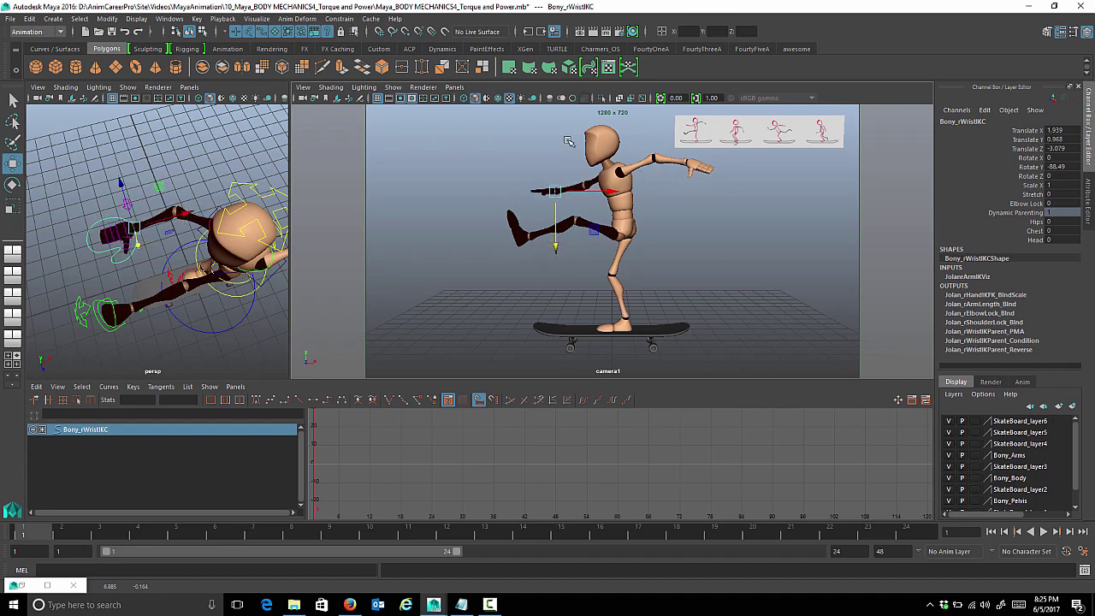
left_click_drag(211, 278, 184, 218, "alt")
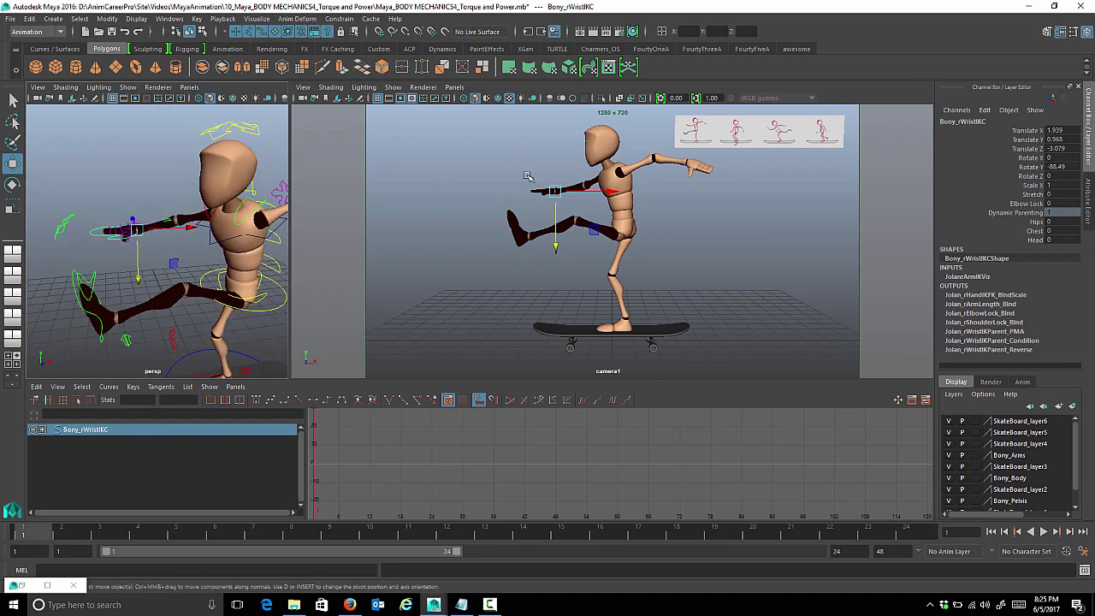
Rotate the right wrist control about -37° in X and shift it to about 2.594, 0.687, -3.198
key("e")
left_click_drag(548, 217, 546, 193)
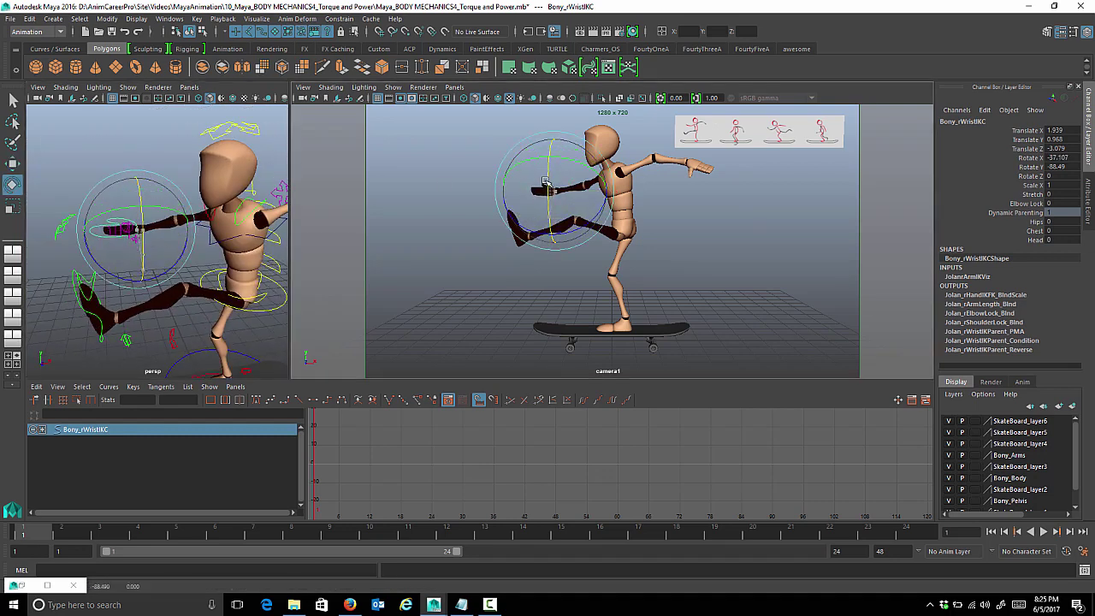
key("w")
left_click_drag(218, 248, 255, 229, "alt")
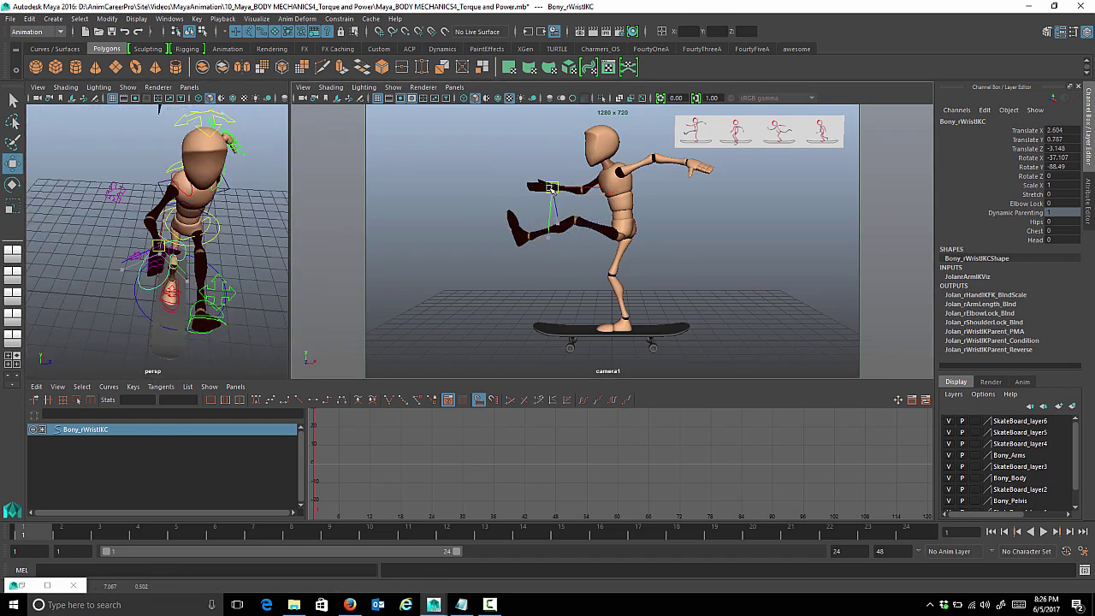
left_click_drag(150, 251, 157, 244)
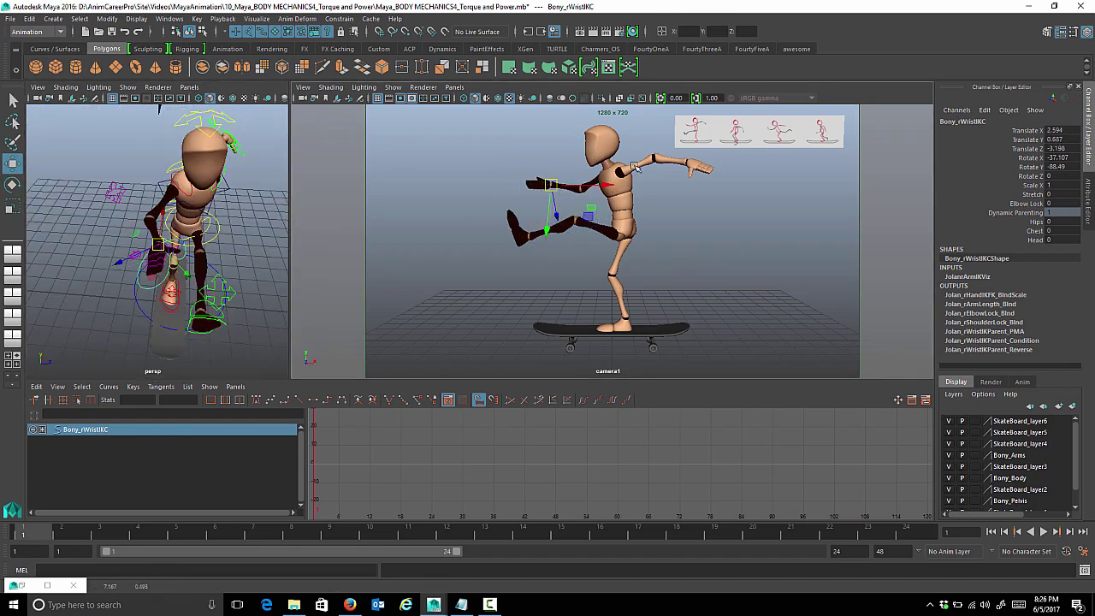
Curl the right hand's two finger groups about the Z axis, bending one group slightly differently from the other
key("e")
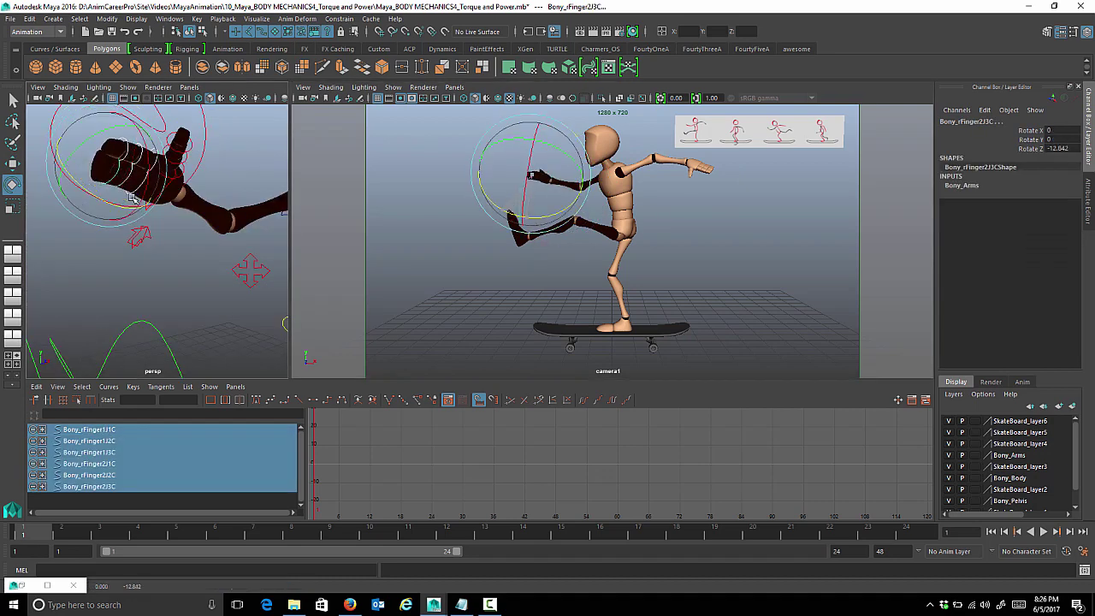
key("q")
left_click_drag(117, 137, 129, 162, "ctrl")
key("e")
left_click_drag(135, 205, 124, 207)
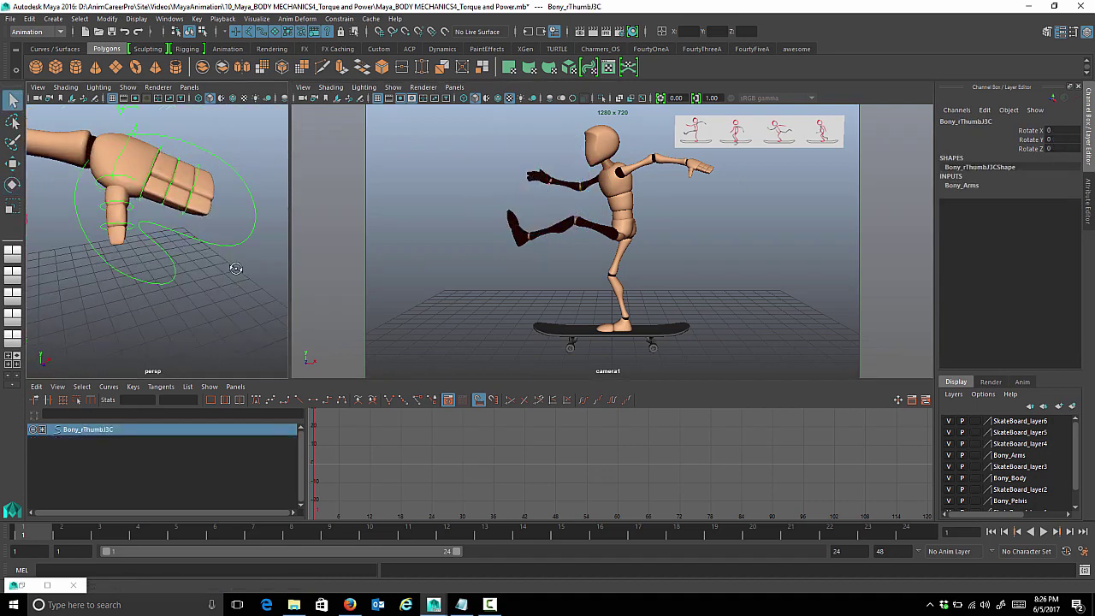
Curl the left hand's finger joints about -12.6° in Z
left_click_drag(248, 189, 146, 248)
key("e")
left_click_drag(195, 142, 214, 160)
key("q")
left_click_drag(214, 171, 138, 214, "alt")
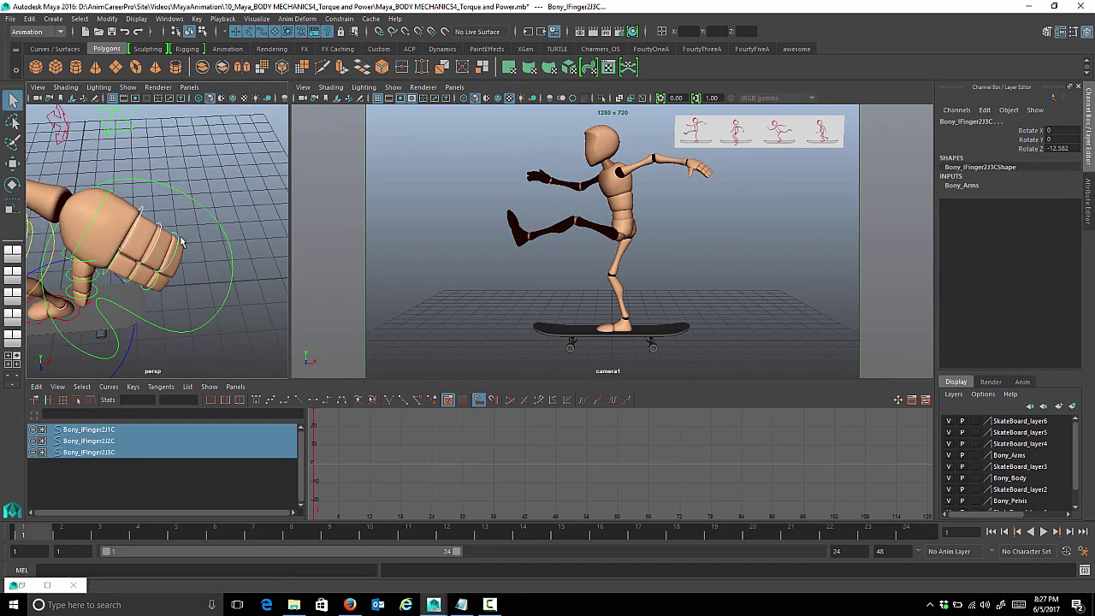
key("e")
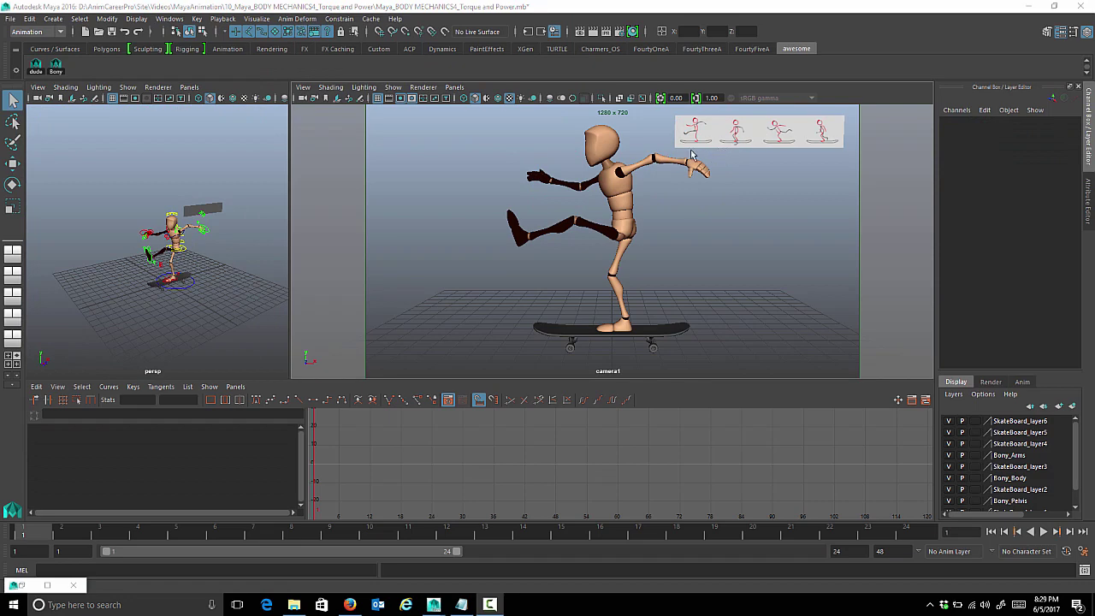
Select all of Bony's controls and key the forward-kick pose at frame 1
left_click(56, 74)
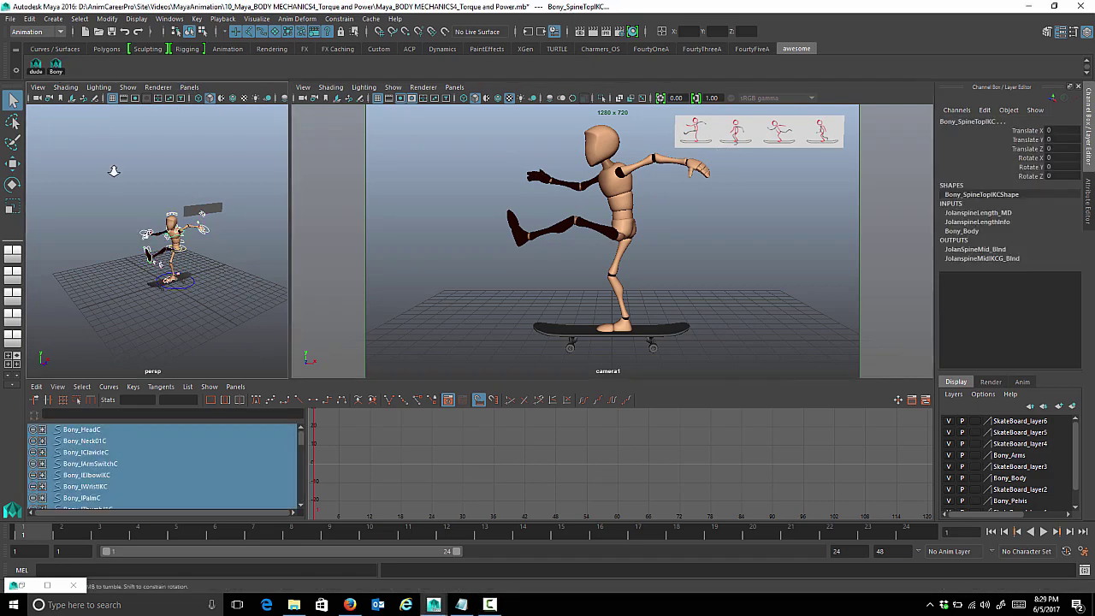
key("f")
key("s")
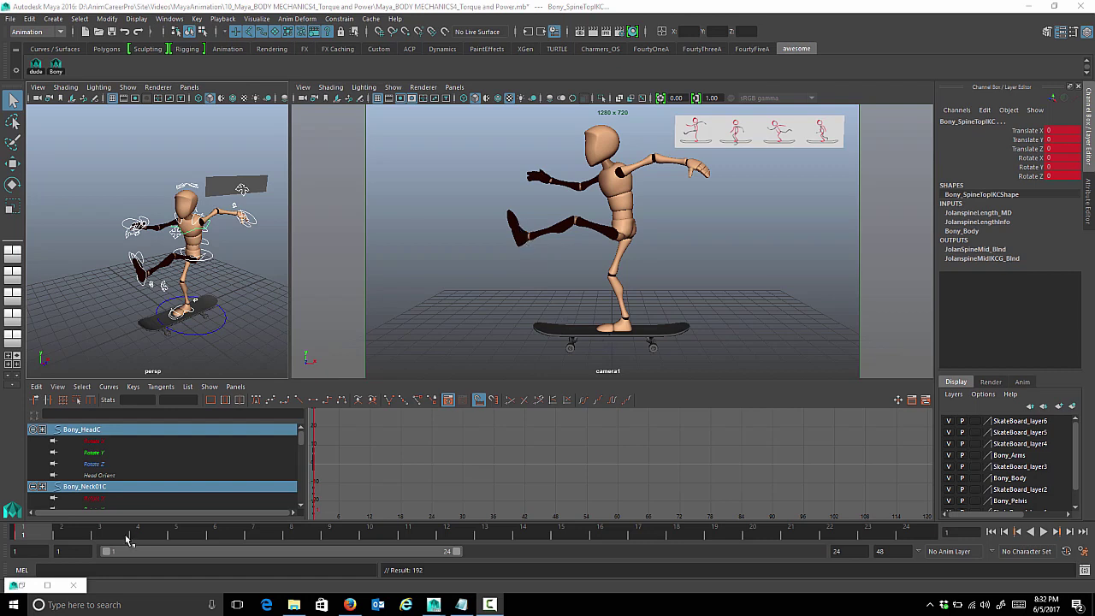
Move to frame 6 and key all of Bony's controls in the pose with the pushing foot down beside the board
key("alt+v")
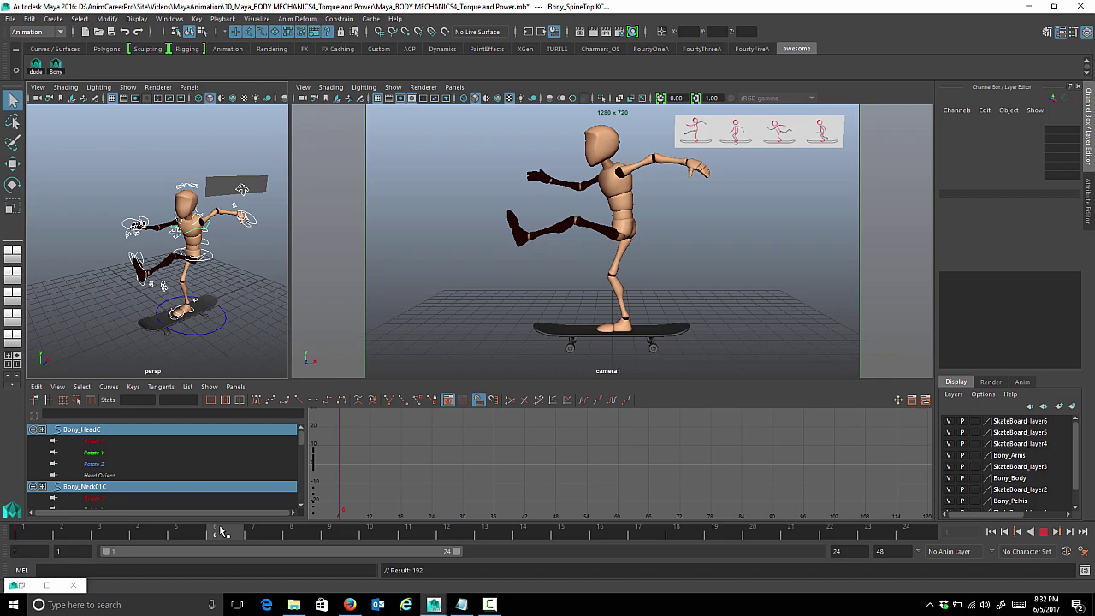
key("alt+v")
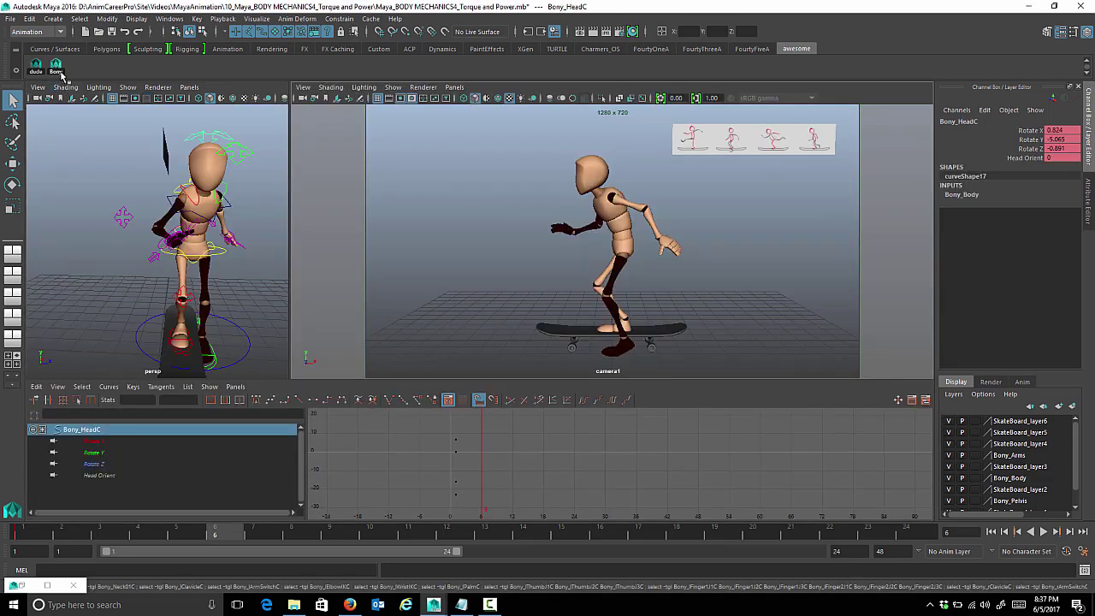
left_click(231, 224, "shift")
left_click_drag(231, 225, 158, 226, "alt")
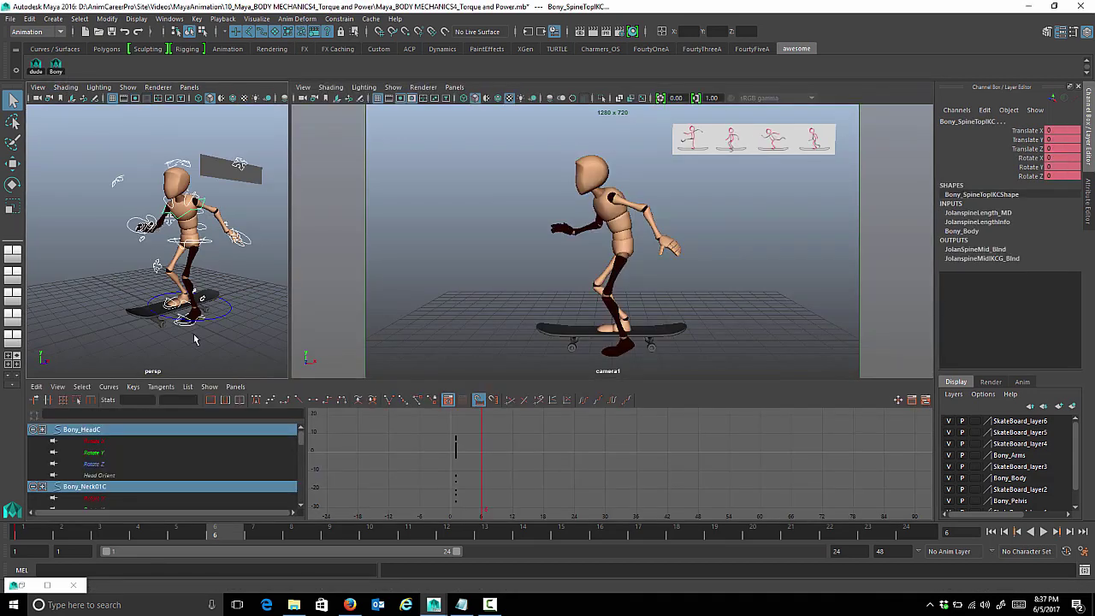
key("s")
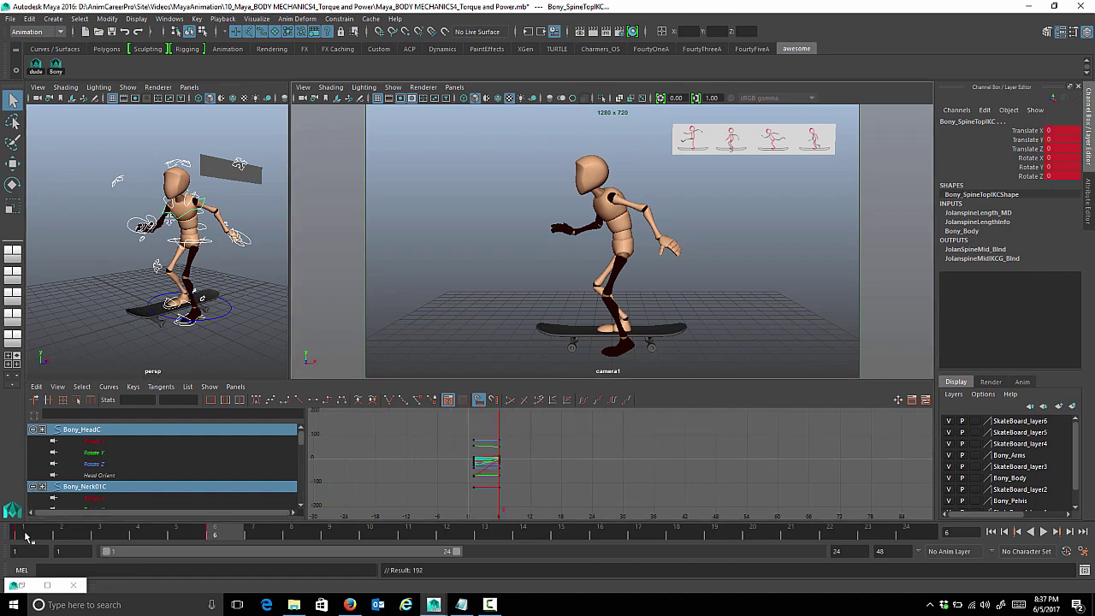
Scrub between frames 1 and 6 to review the transition from the forward kick to the foot-down pose
left_click(25, 533)
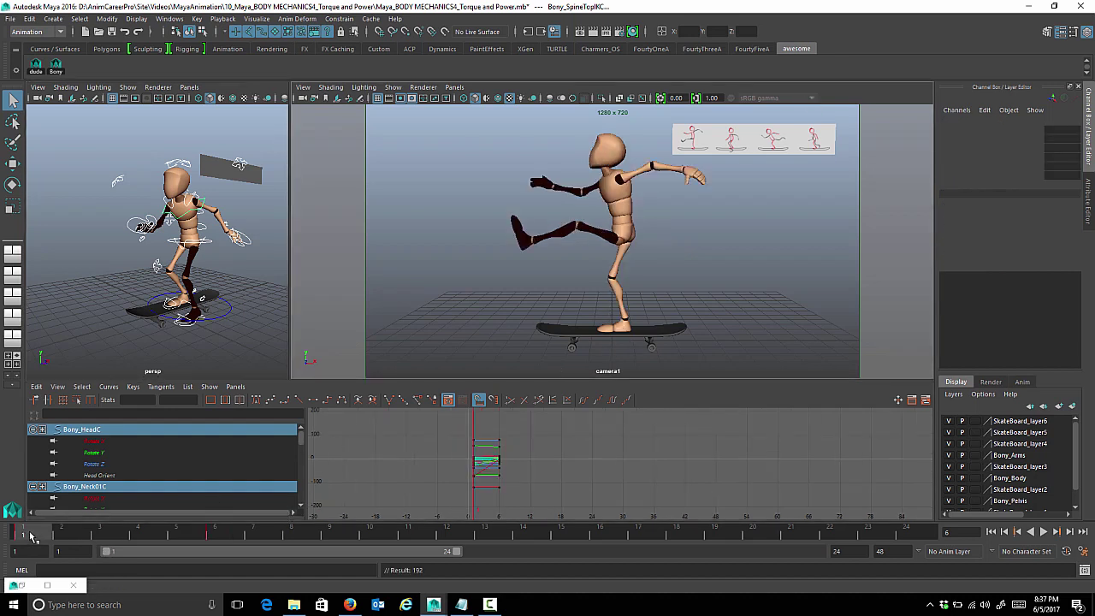
key("alt+v")
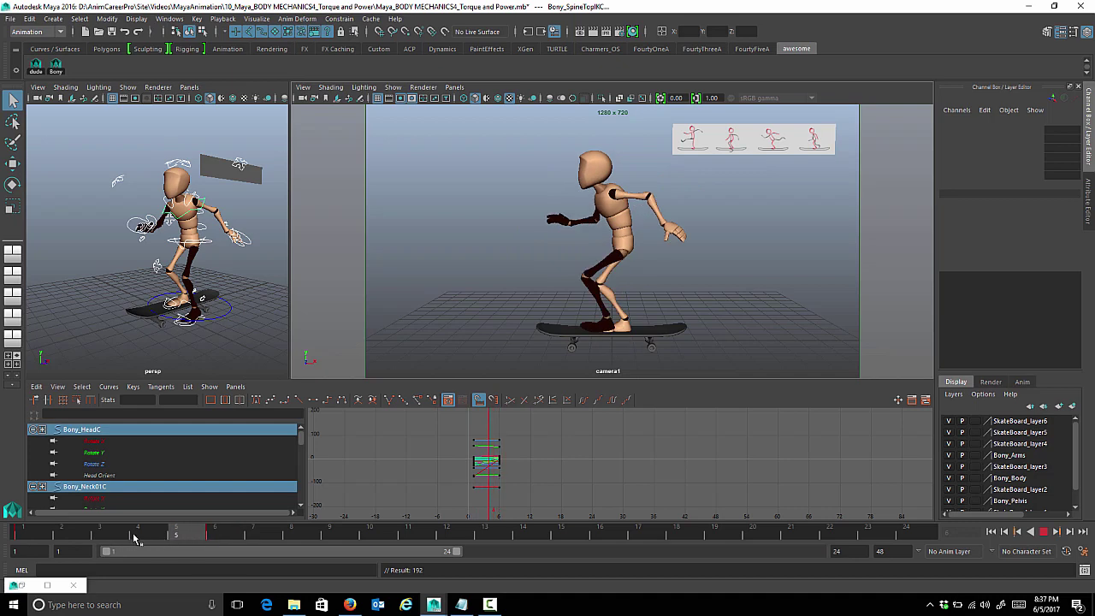
left_click_drag(134, 538, 12, 542)
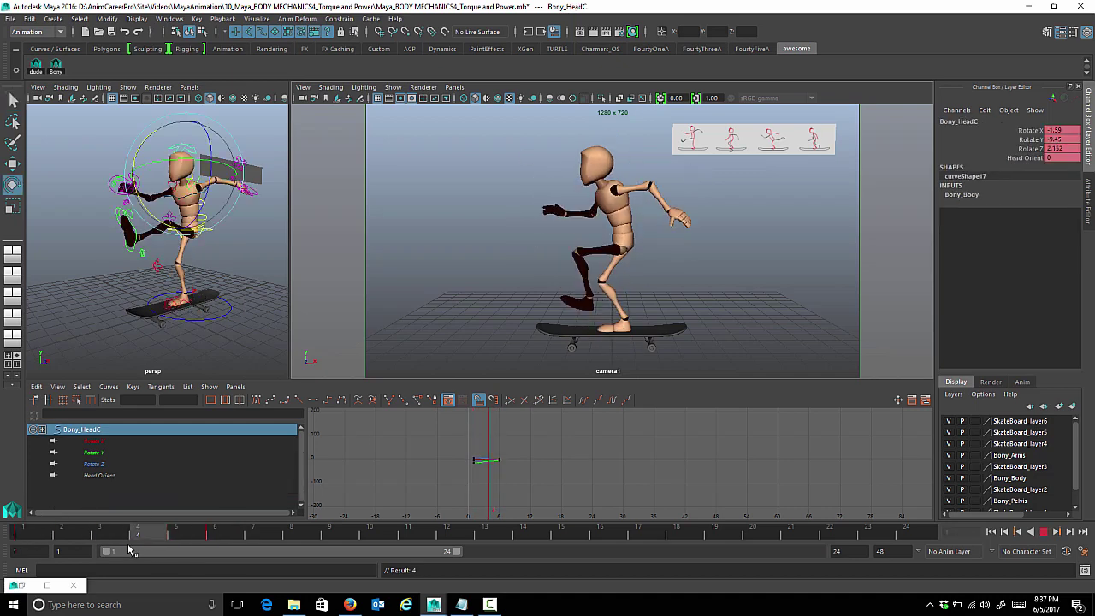
left_click_drag(129, 550, 115, 552)
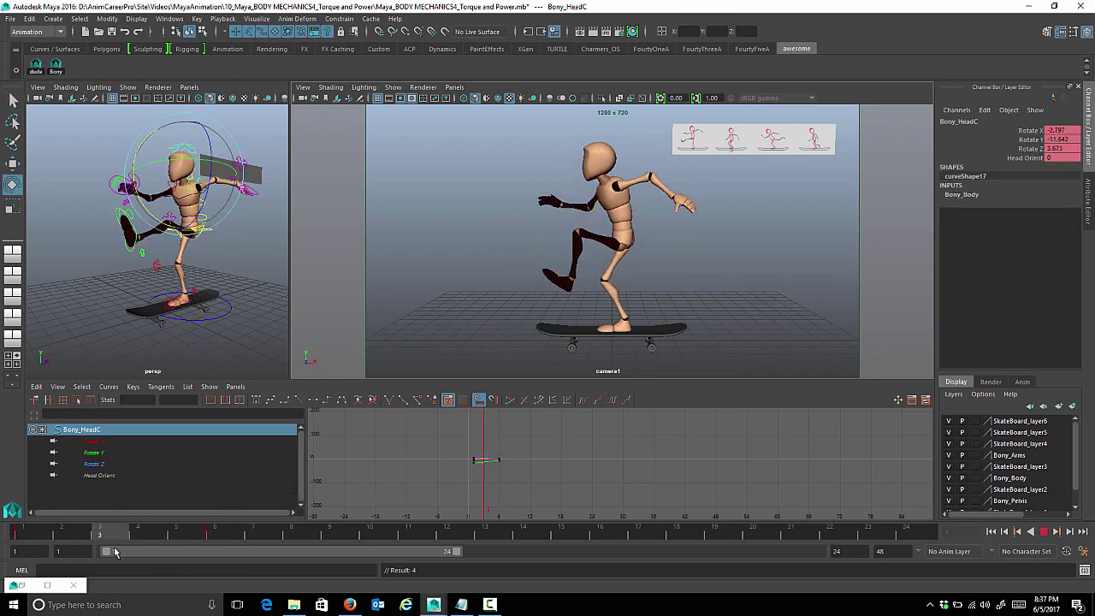
key("alt+v")
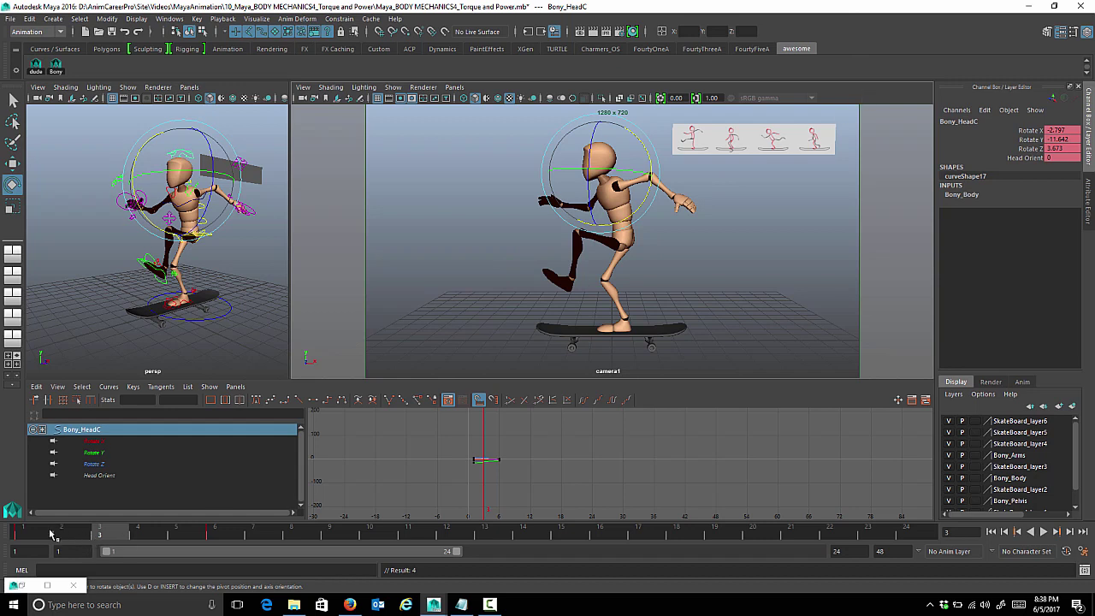
key("alt+v")
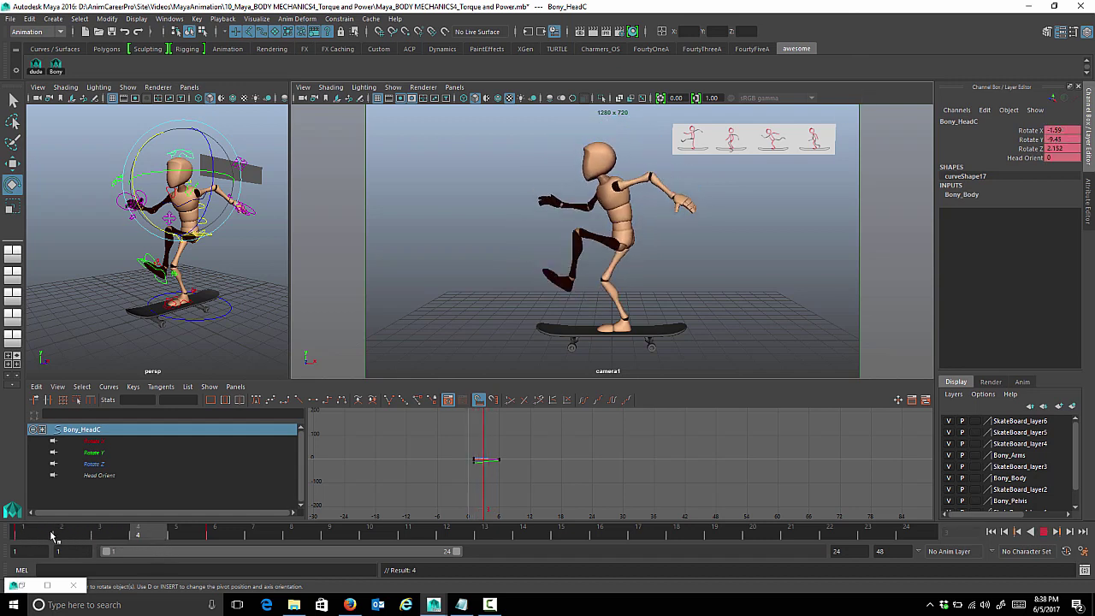
key("alt+v")
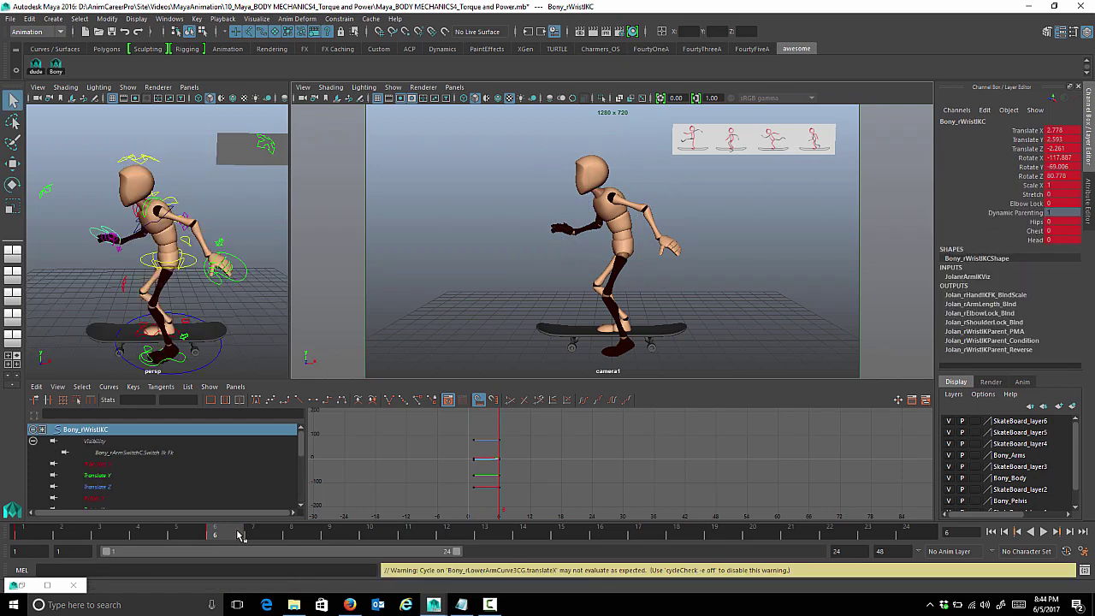
Key all of Bony's controls at frame 8 in the push-off pose with the pushing leg stretched out behind
key("alt+v")
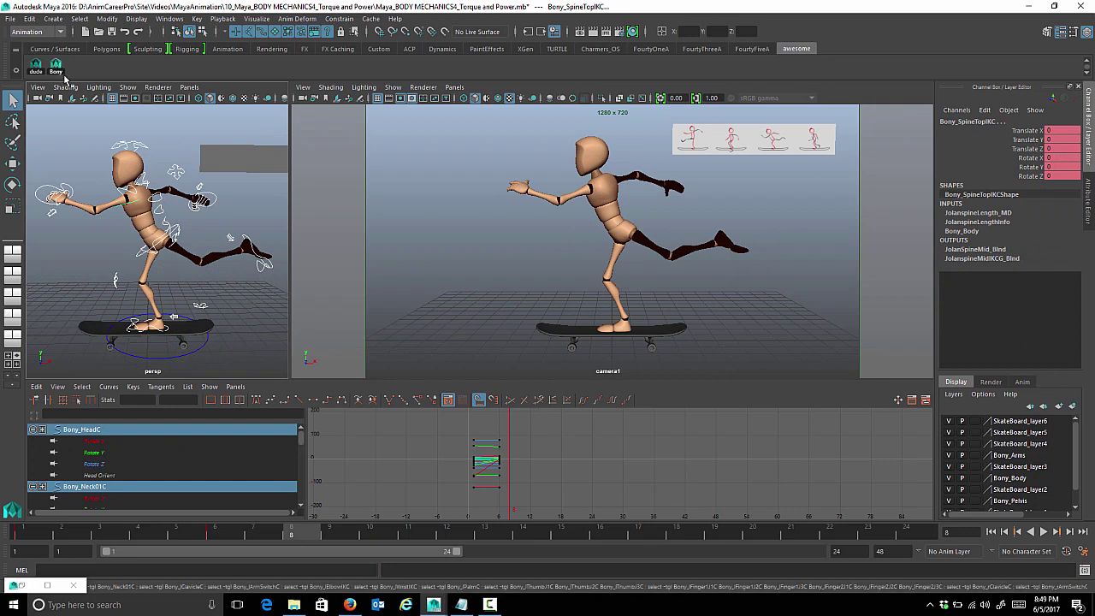
key("s")
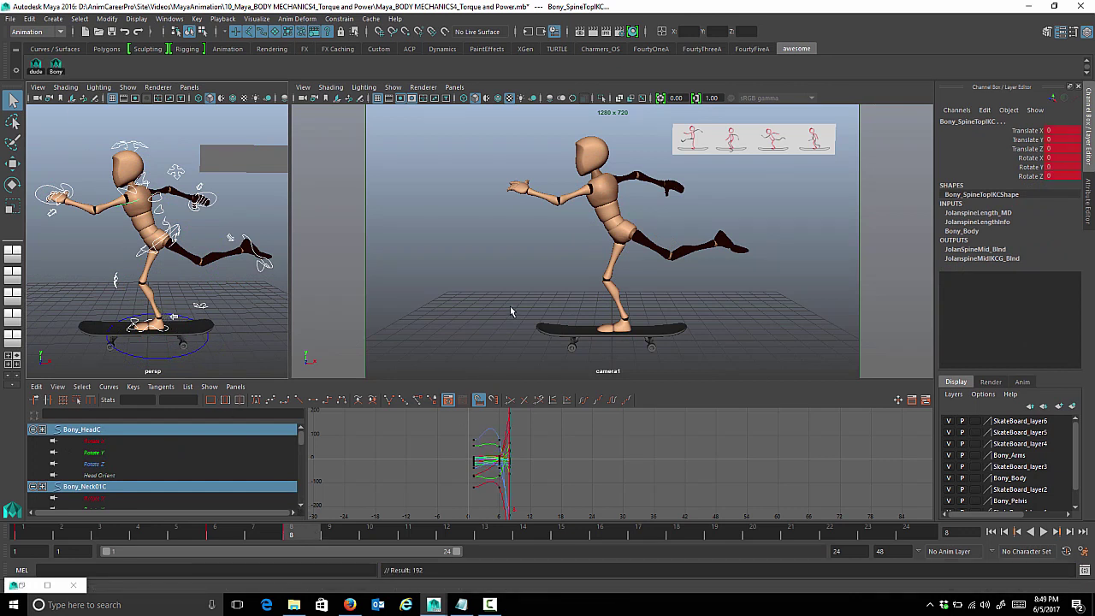
left_click(540, 302)
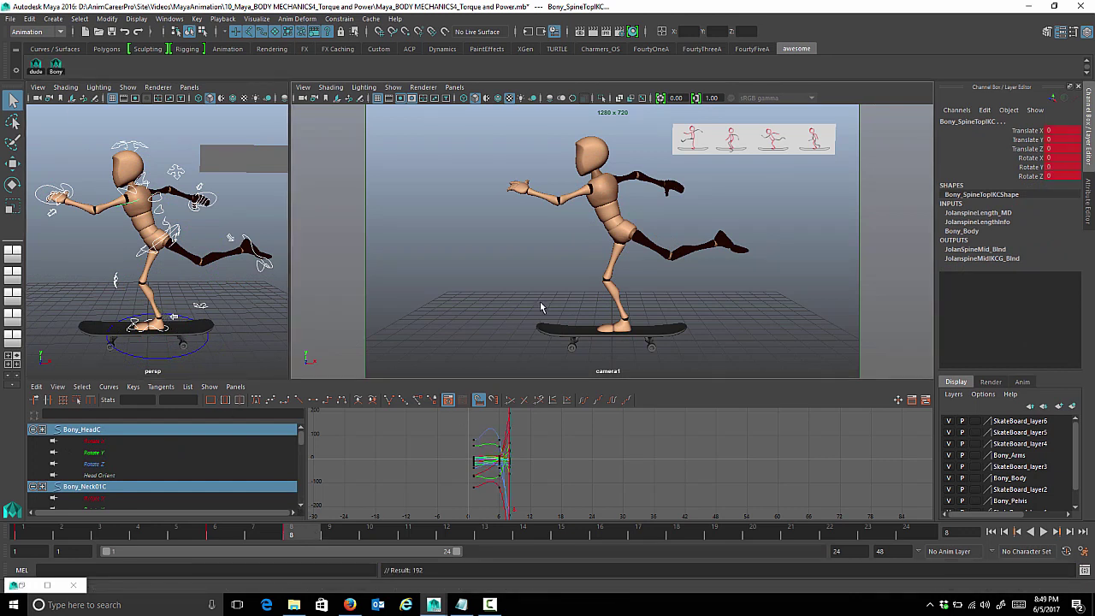
Scrub from frame 1 to frame 8 to review how the three key poses connect
left_click(20, 531)
key("alt+v")
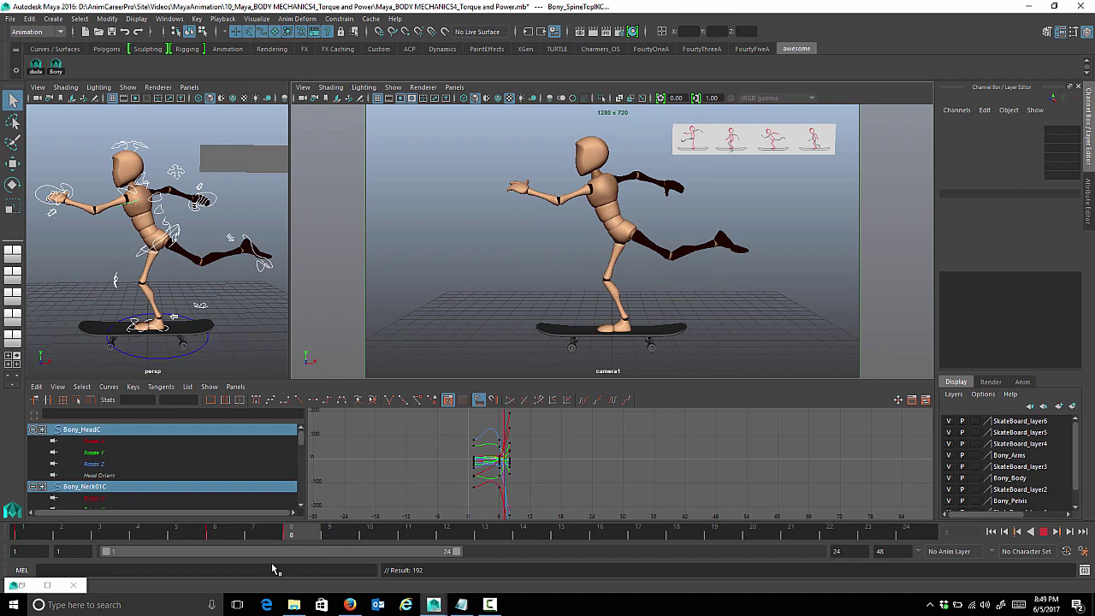
left_click_drag(272, 564, 186, 567)
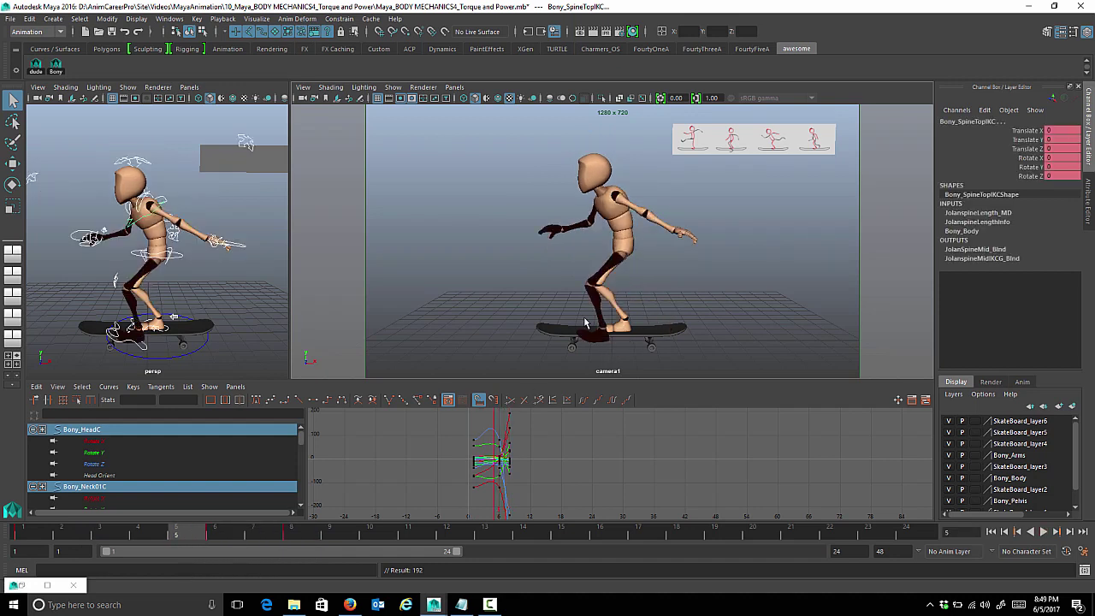
left_click_drag(160, 532, 275, 546)
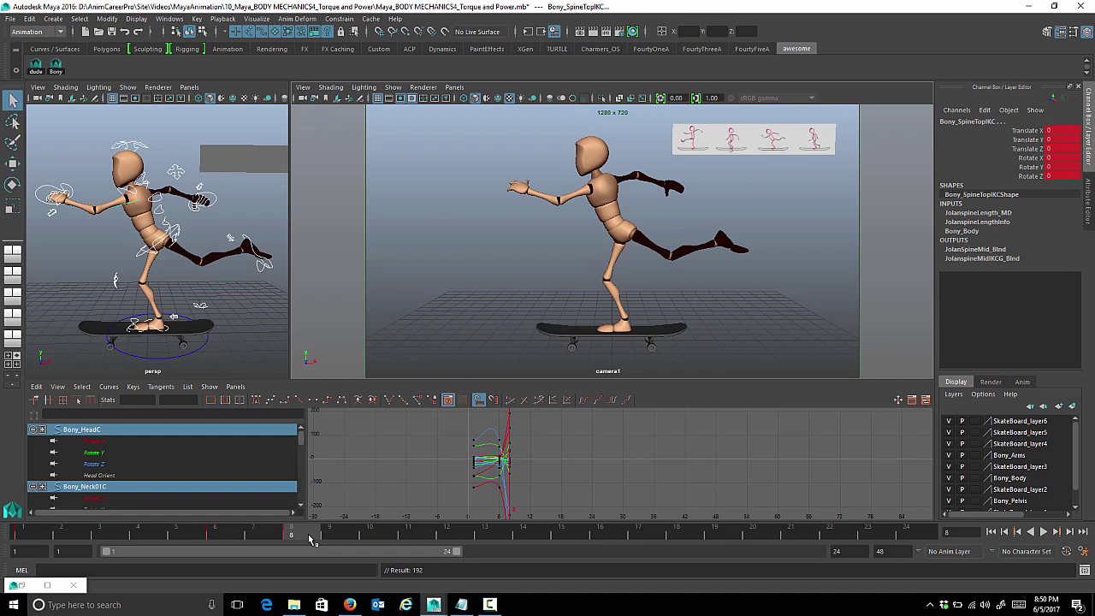
Key all controls at frame 14 with the same push-off pose as frame 8 and check the hold on the timeline
left_click_drag(311, 537, 528, 546)
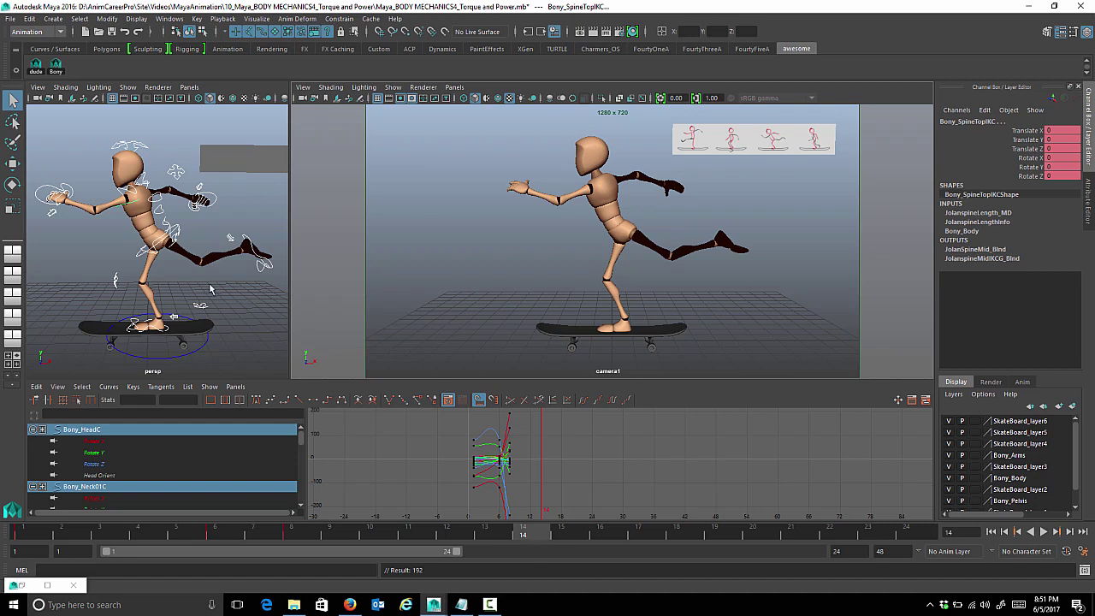
key("s")
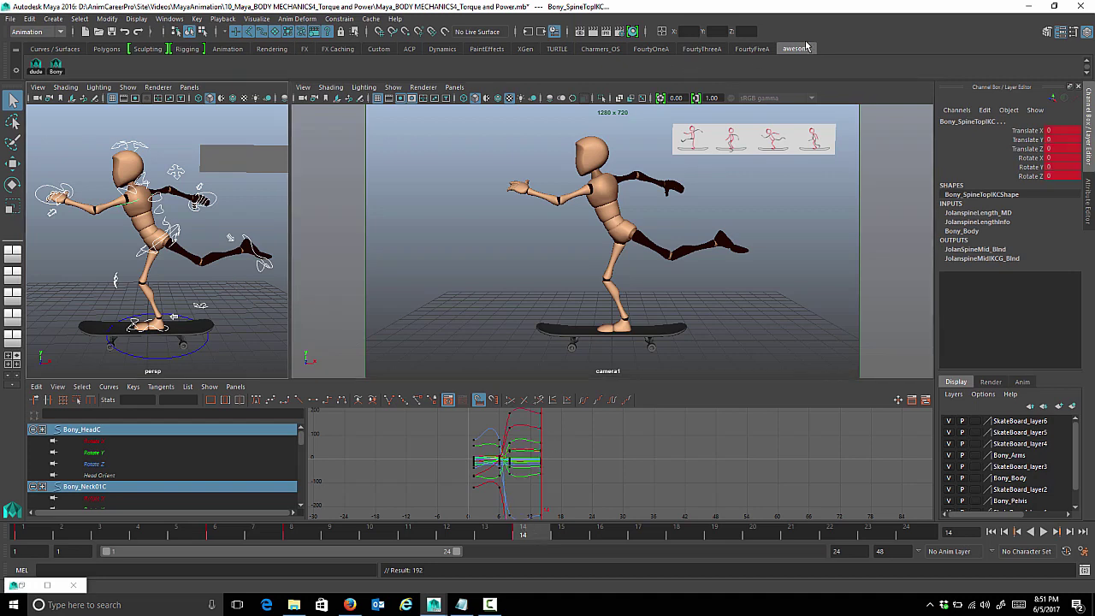
right_click_drag(552, 419, 553, 447, "alt+shift")
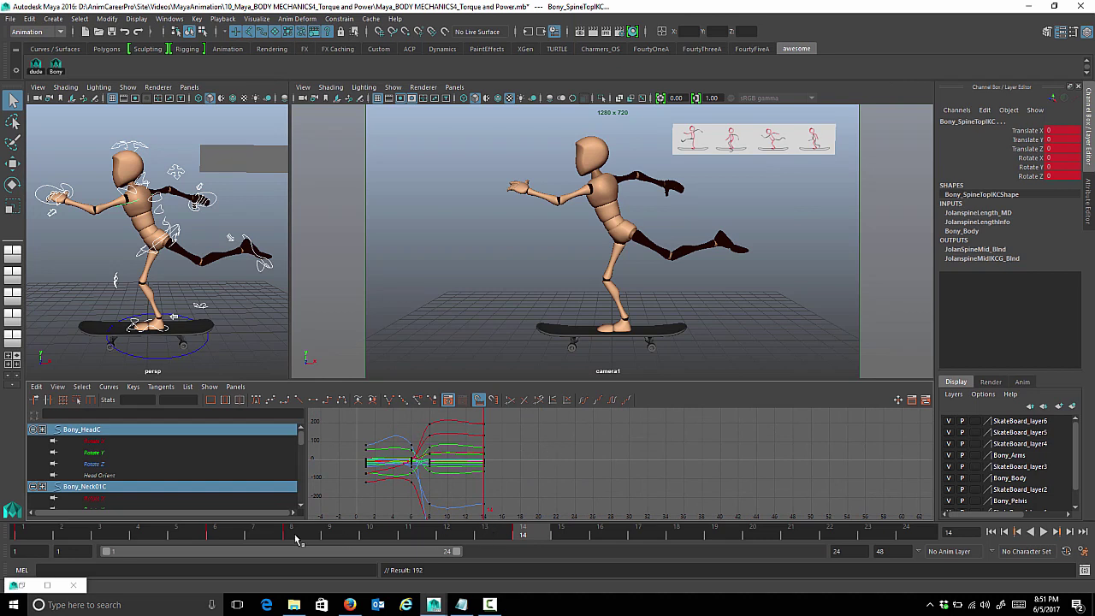
left_click_drag(213, 540, 382, 540)
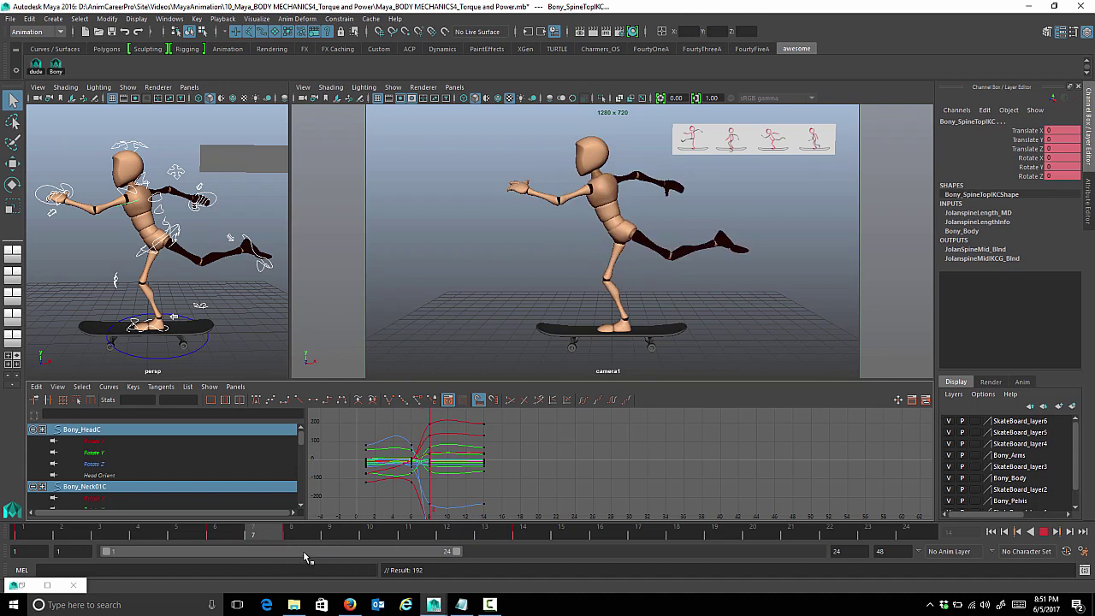
left_click_drag(325, 549, 523, 541)
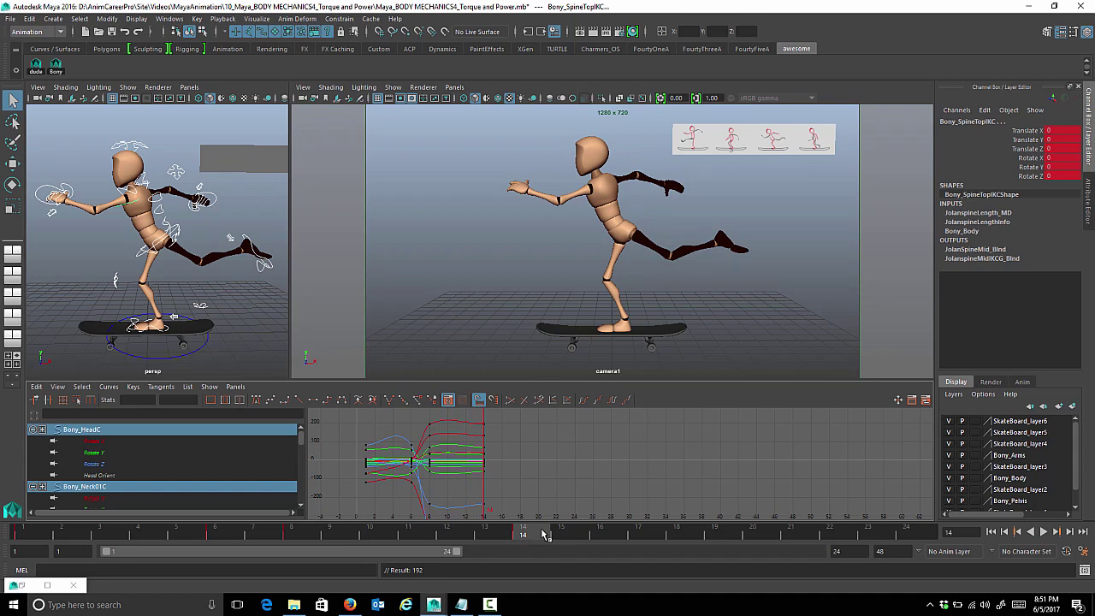
Move to frame 18 and extend the playback range to end at frame 30
left_click_drag(549, 535, 675, 537)
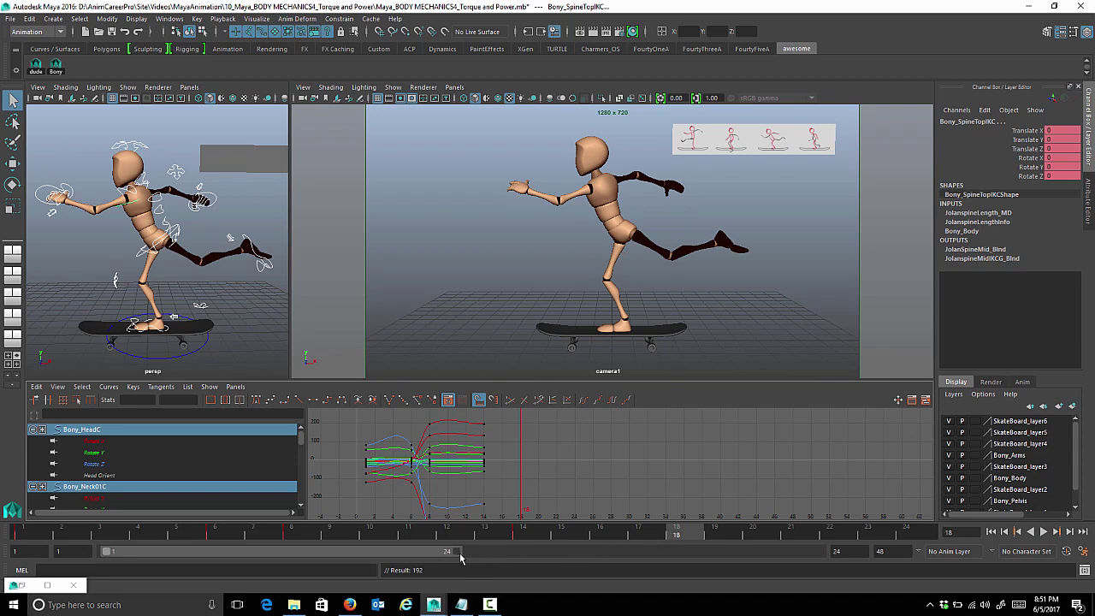
left_click_drag(459, 554, 547, 553)
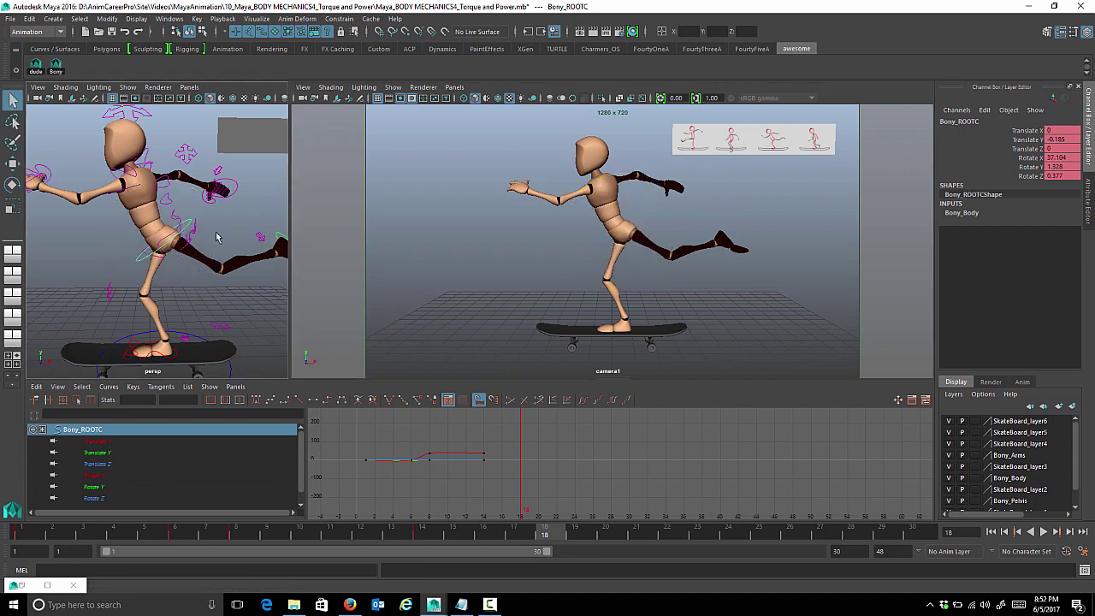
Set the X, Y and Z rotations of Bony's three spine FK controls to 0 at frame 18
left_click_drag(216, 237, 206, 244, "alt")
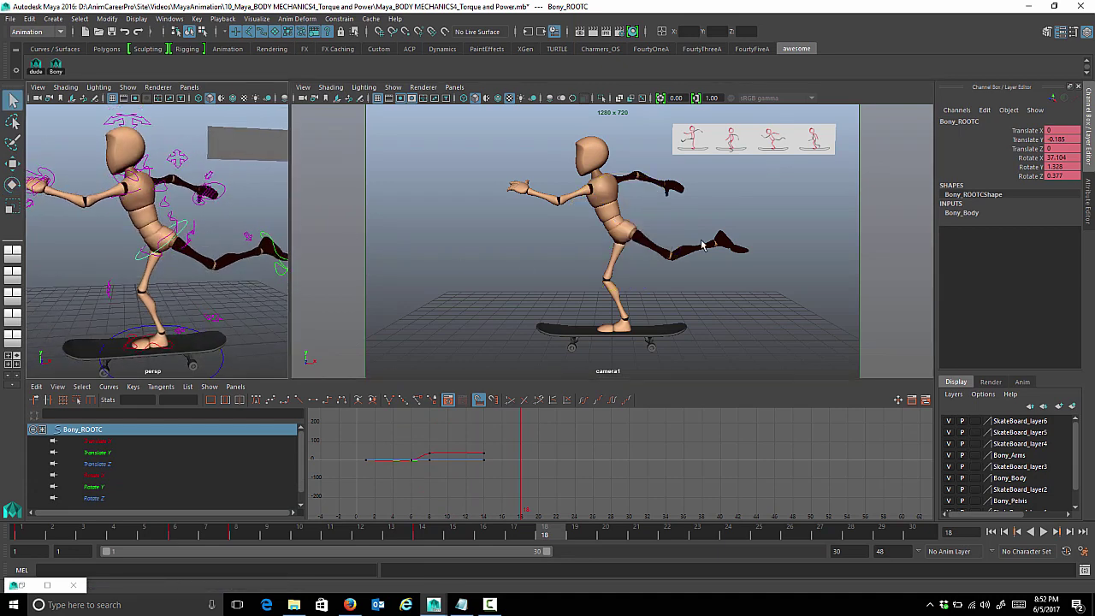
left_click_drag(132, 214, 124, 219, "alt")
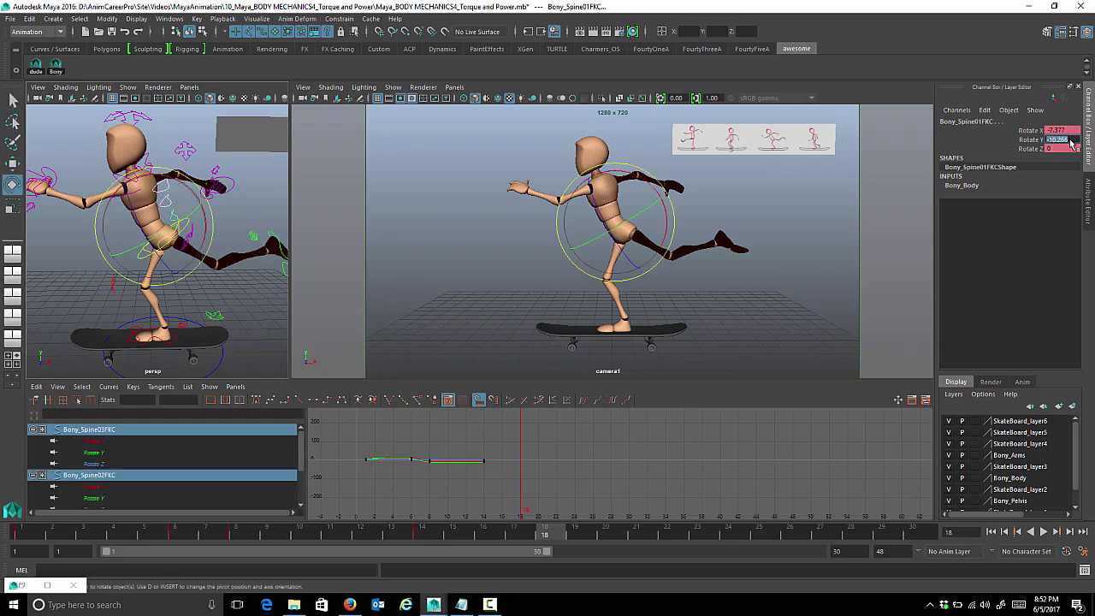
type("0")
key("Return")
left_click(1019, 139)
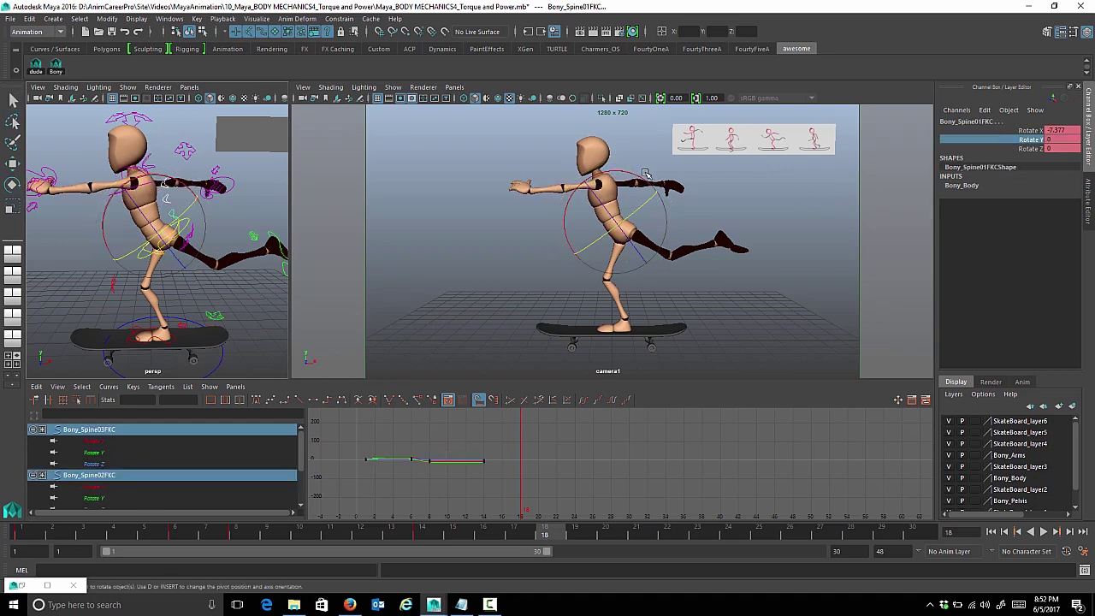
left_click_drag(1063, 130, 1065, 148)
type("0")
key("Return")
key("q")
left_click(569, 219)
Rotate Bony's root control to about 20.7° in X and shift it to about -0.272 in Y and -0.033 in Z
key("e")
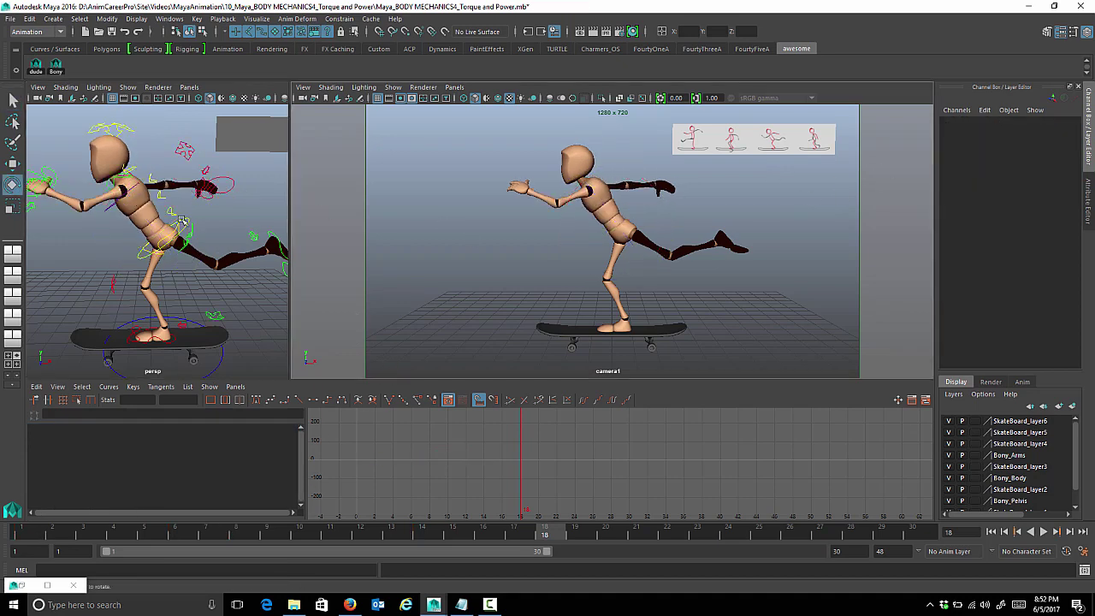
left_click(183, 224)
mouse_move(621, 178)
left_mouse_down()
mouse_move(641, 178)
mouse_move(608, 181)
left_mouse_up()
key("w")
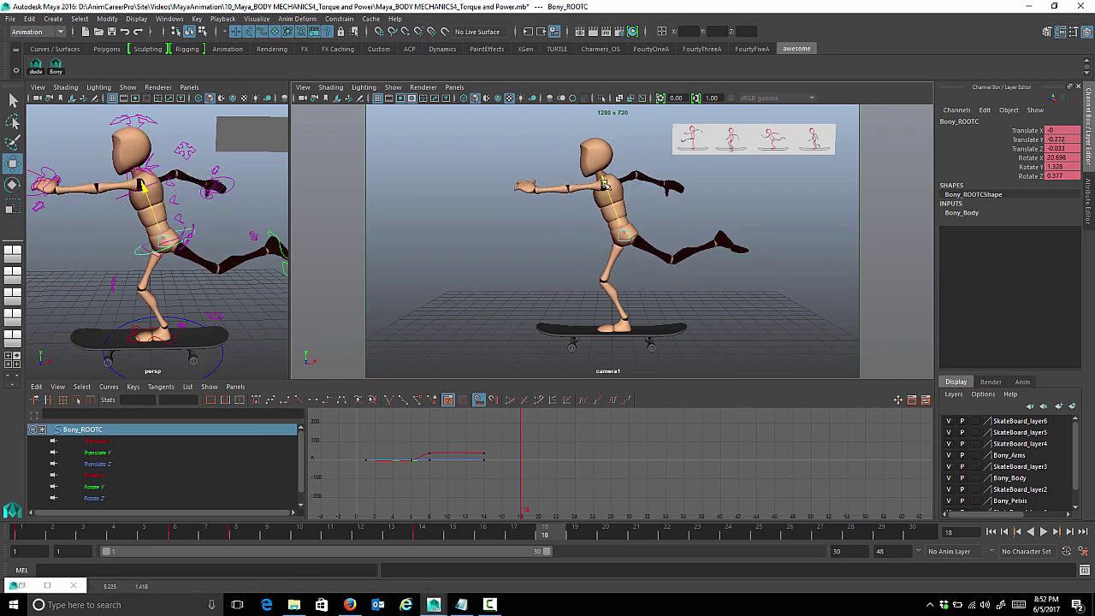
Move the raised rear foot's control forward and down toward the skateboard
right_click_drag(203, 266, 163, 278, "alt")
left_click(255, 261)
left_click_drag(673, 275, 660, 286)
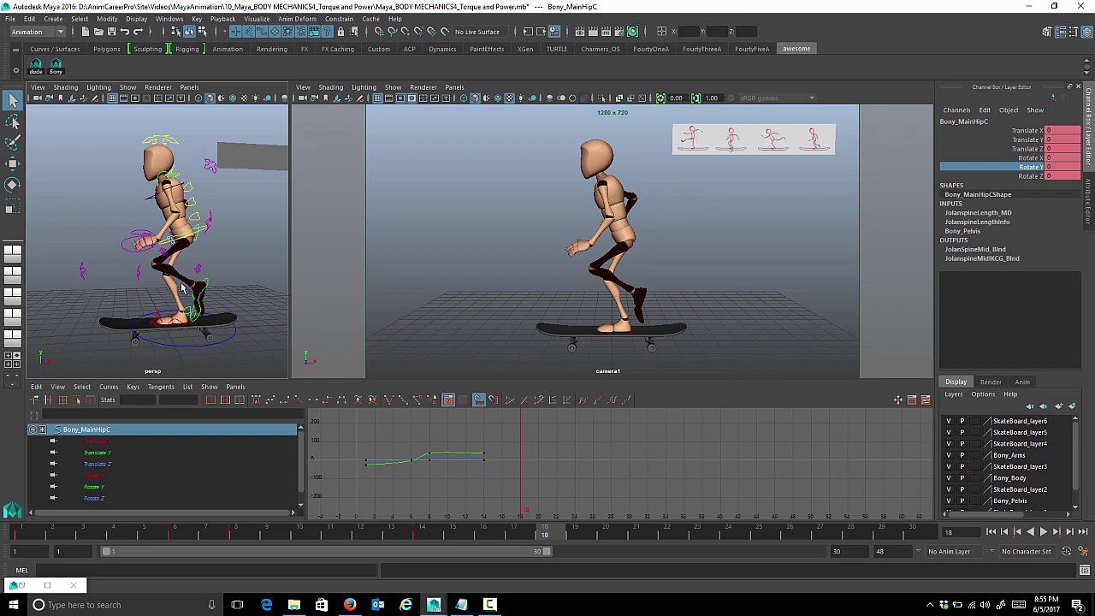
Select all of Bony's controls and key the bent-leg recovery pose at frame 18
left_click_drag(168, 224, 140, 229, "alt")
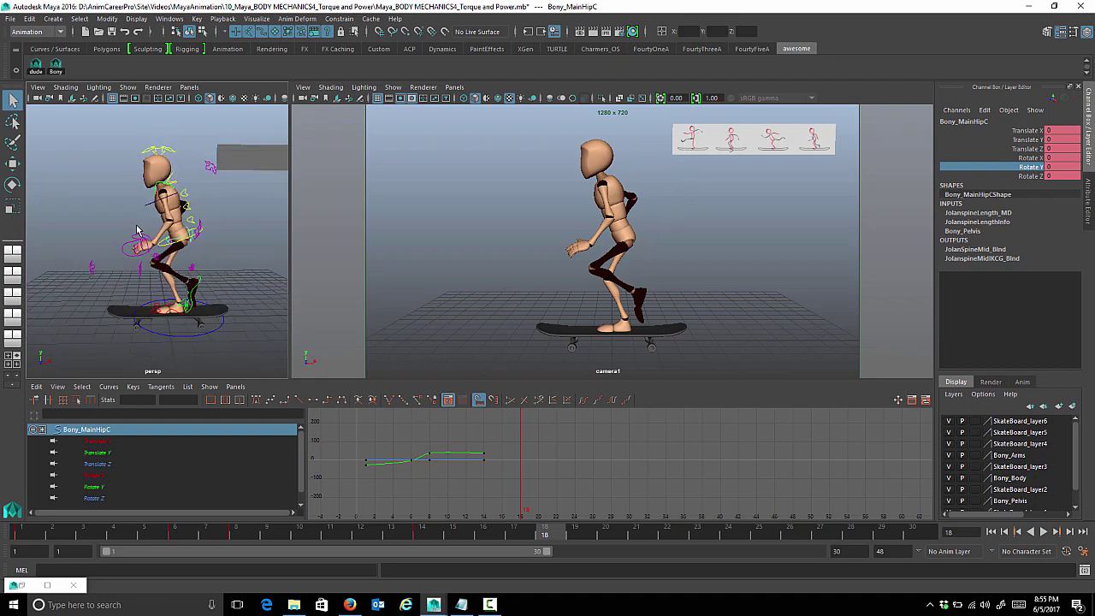
left_click(56, 70)
key("s")
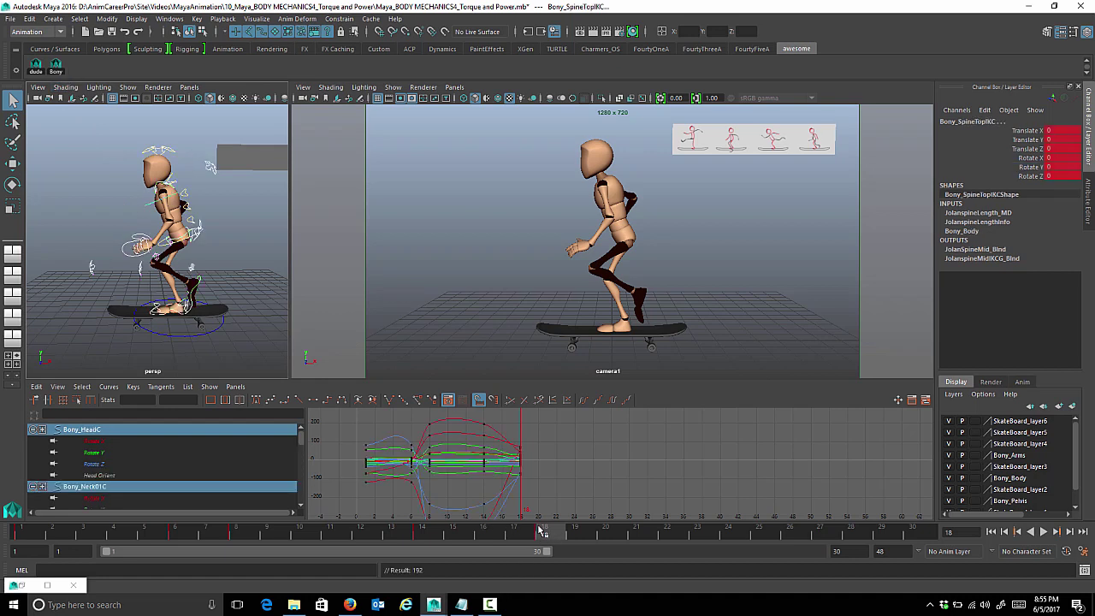
Copy the key for all of Bony's controls at frame 1 and paste it at frame 22
left_click(20, 531)
right_click(23, 537)
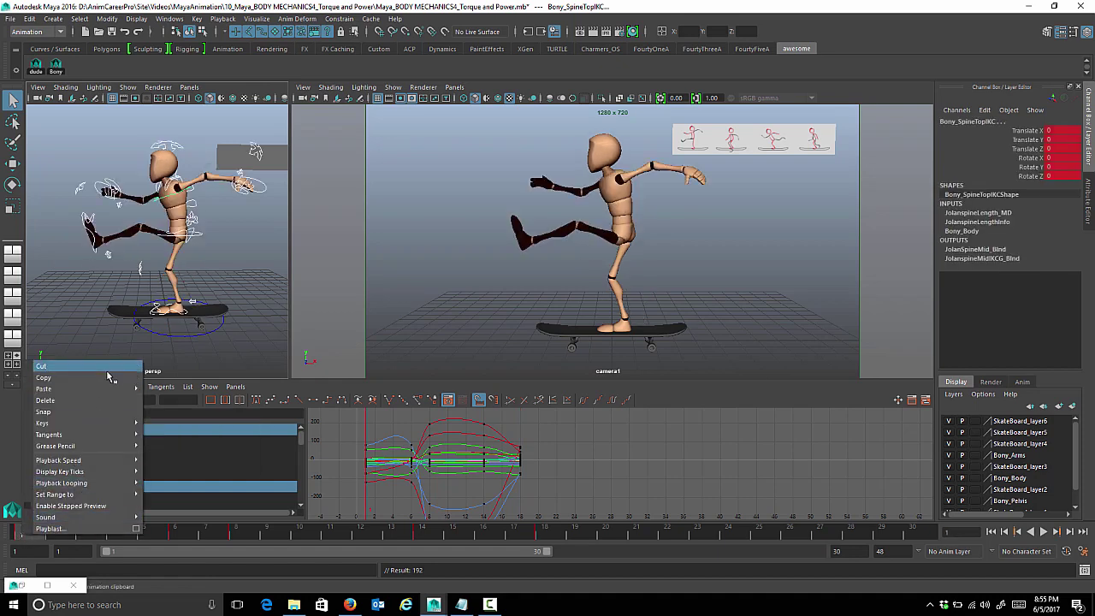
left_click(105, 380)
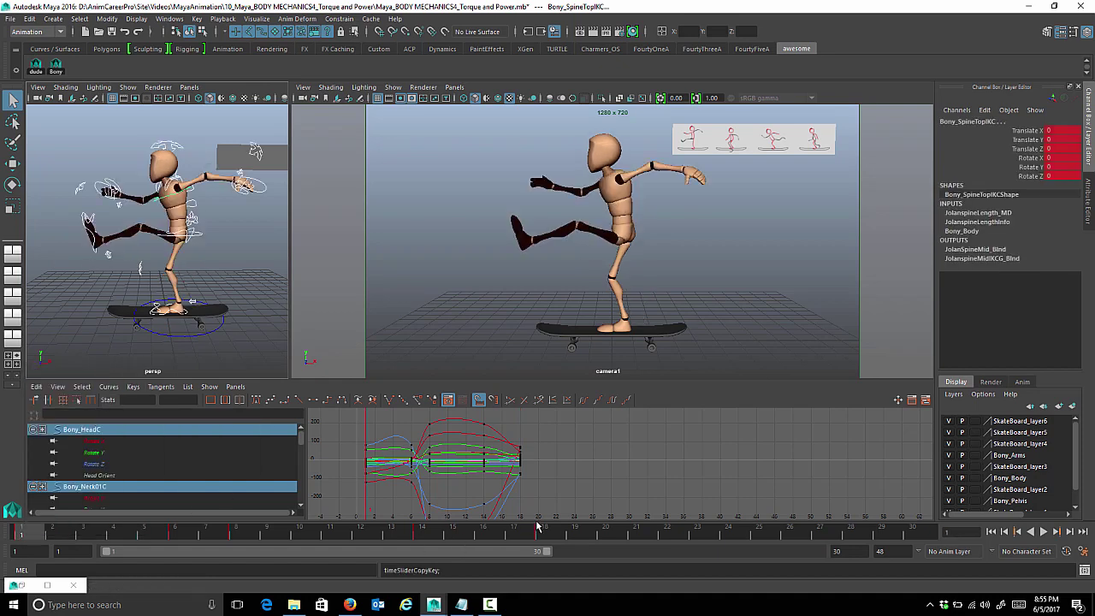
left_click_drag(544, 530, 671, 538)
right_click(671, 537)
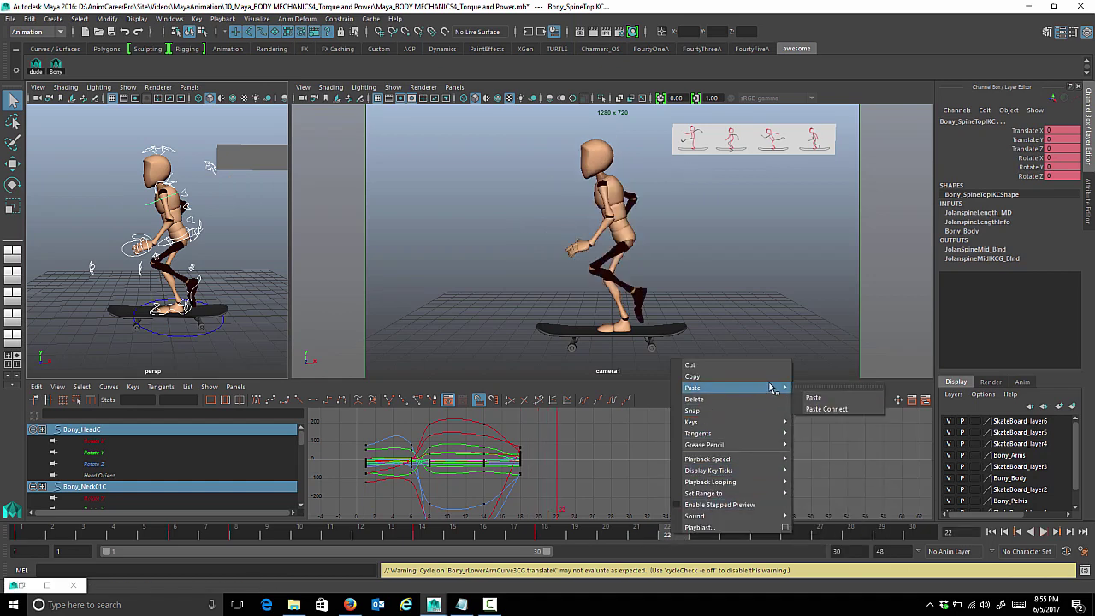
left_click(804, 396)
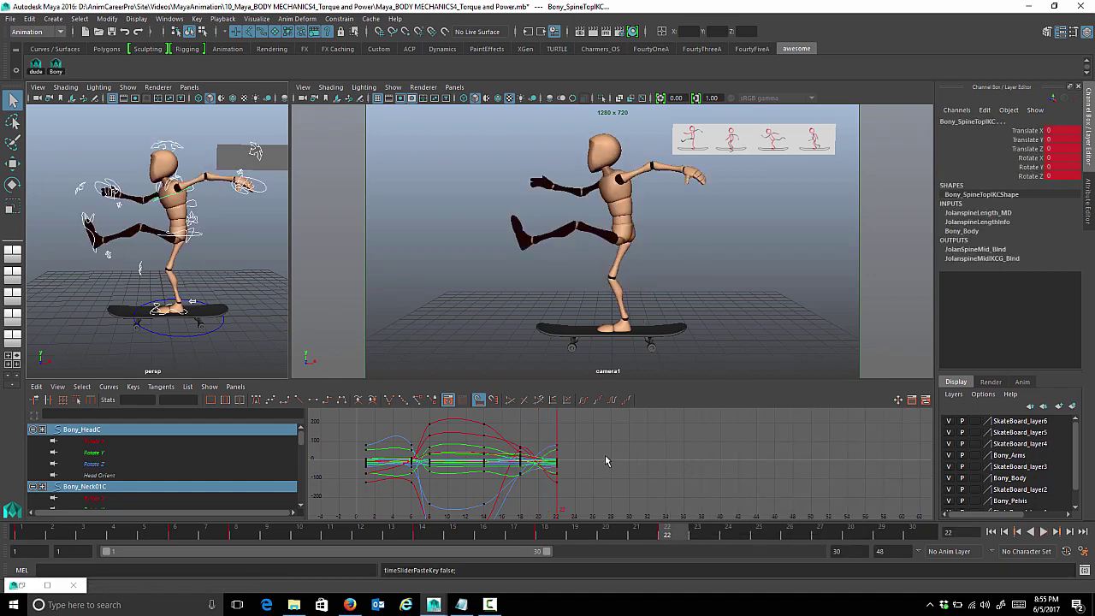
Scrub and play the pushing cycle through frame 21 to check how the poses loop
left_click_drag(671, 532, 411, 532)
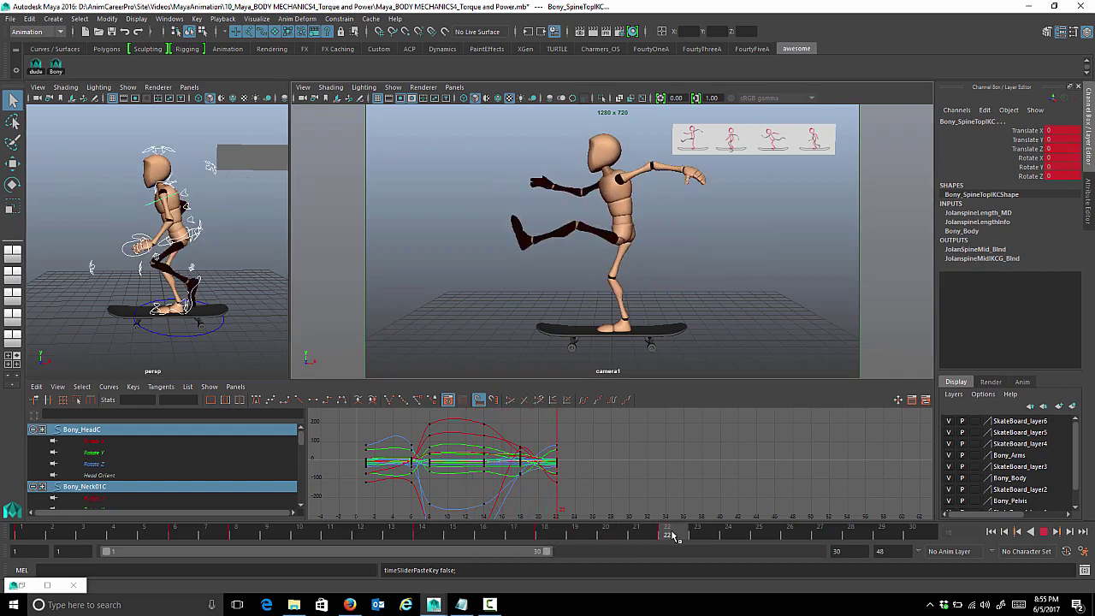
left_click_drag(672, 532, 650, 540)
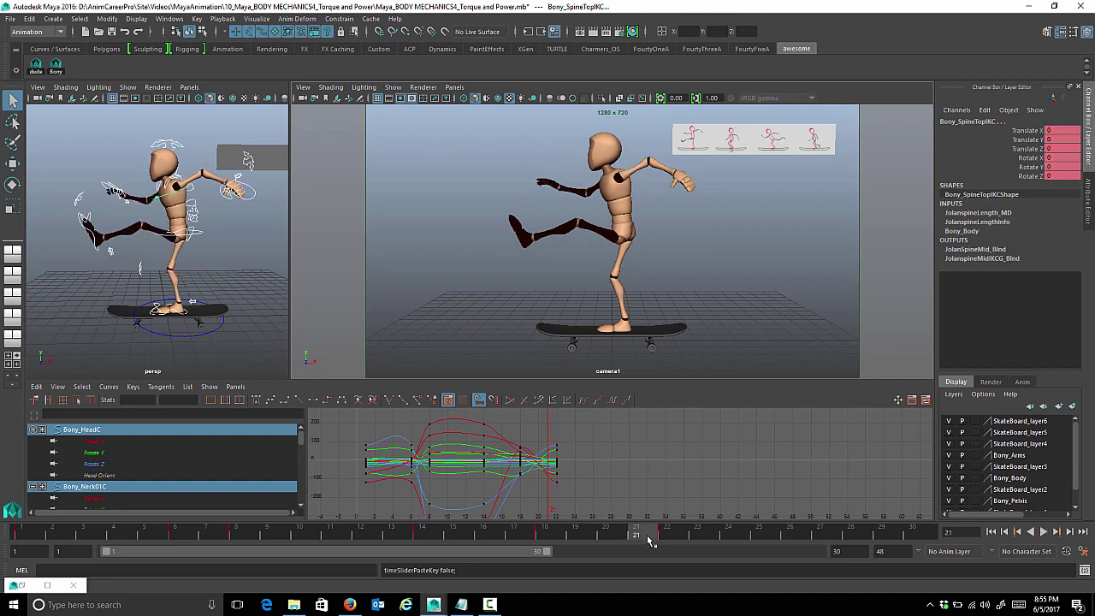
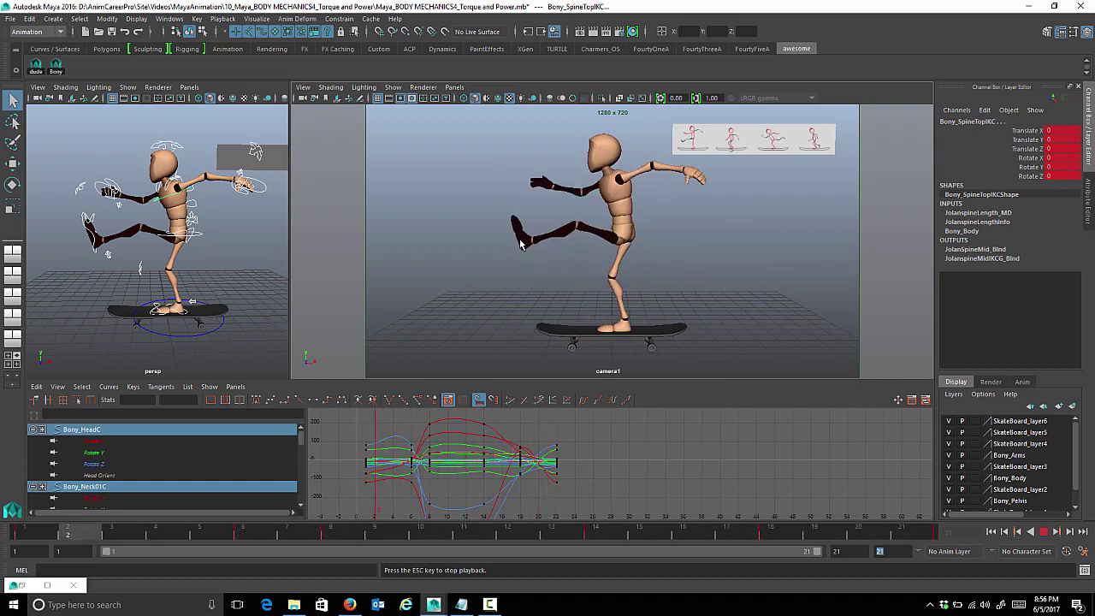
left_click(1044, 531)
left_click_drag(650, 533, 600, 540)
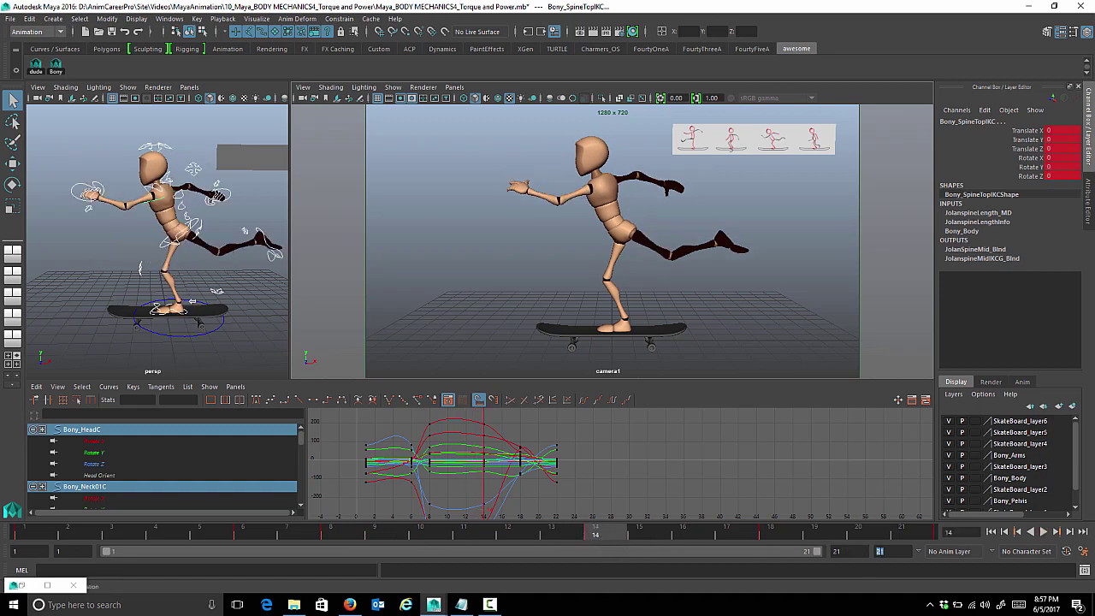
Set the animation end to frame 30 and extend the playback range to frame 30
double_click(886, 554)
type("30")
key("Return")
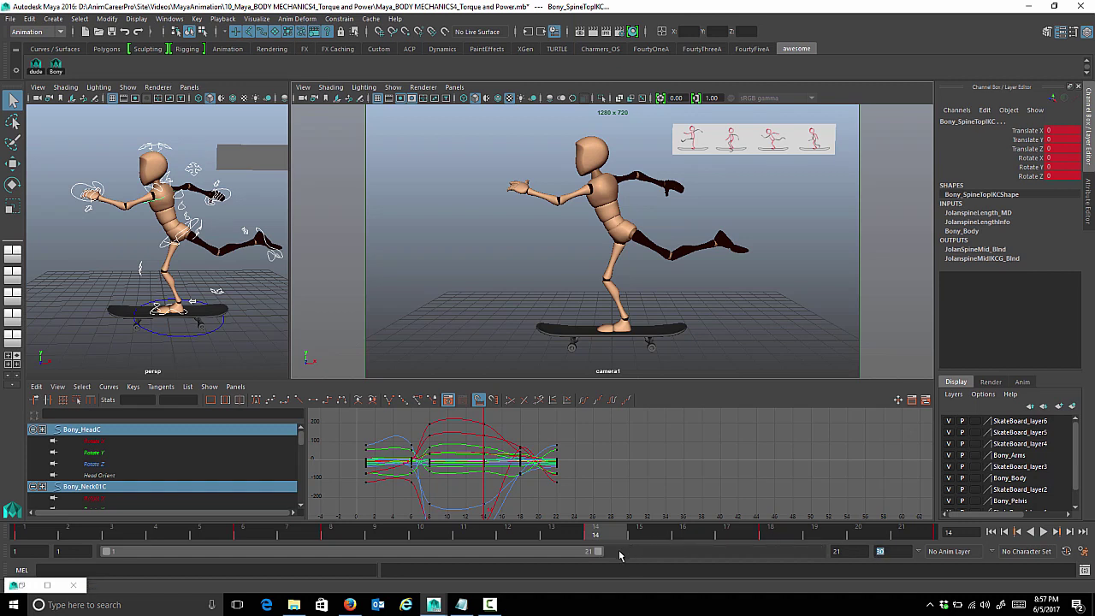
left_click_drag(596, 551, 816, 552)
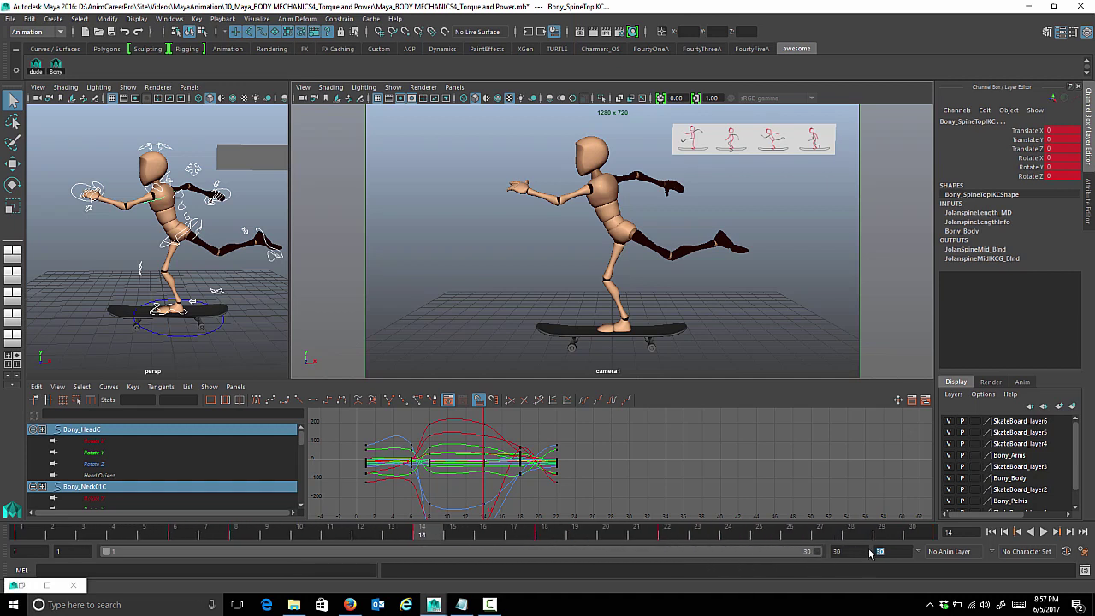
Play the cycle to check its timing, and shift the keys from frames 14 to 22 four frames later
left_click(262, 534)
key("alt+v")
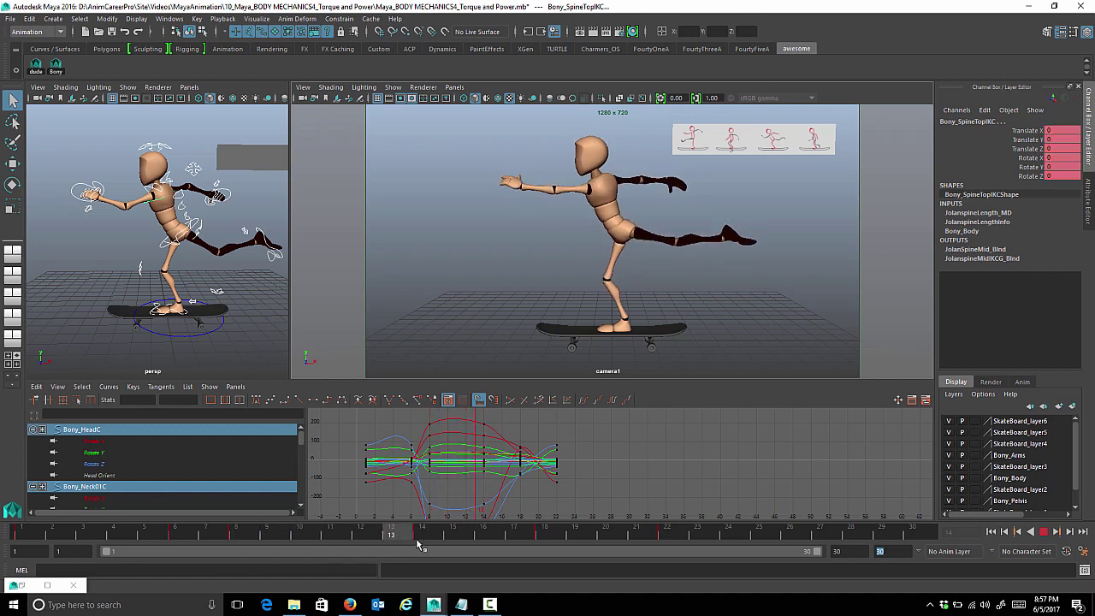
key("alt+v")
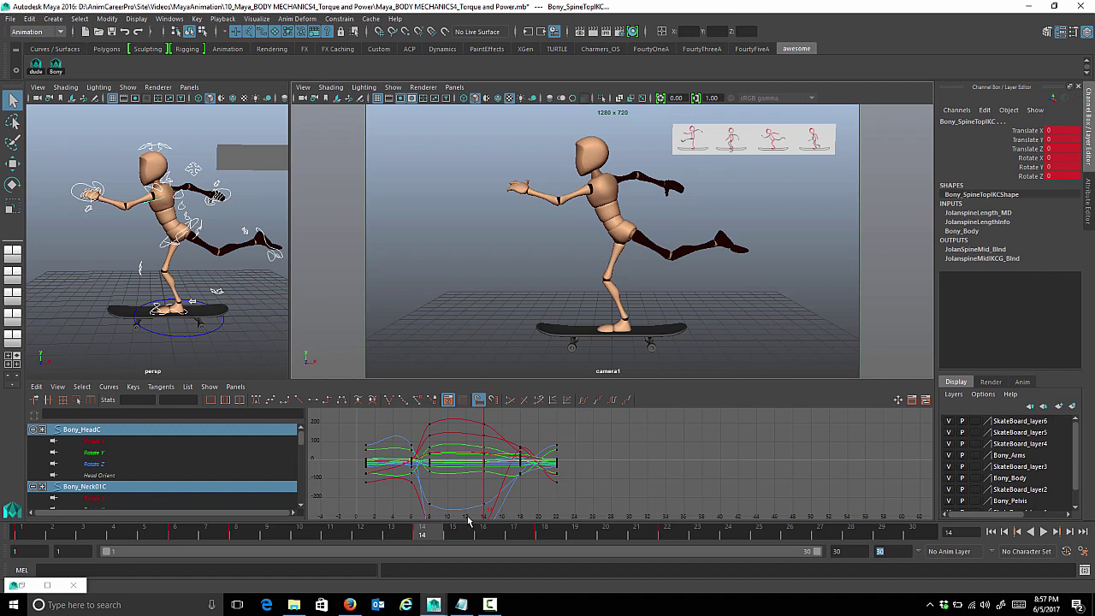
left_click(421, 532, "shift")
left_click_drag(453, 532, 671, 534, "shift")
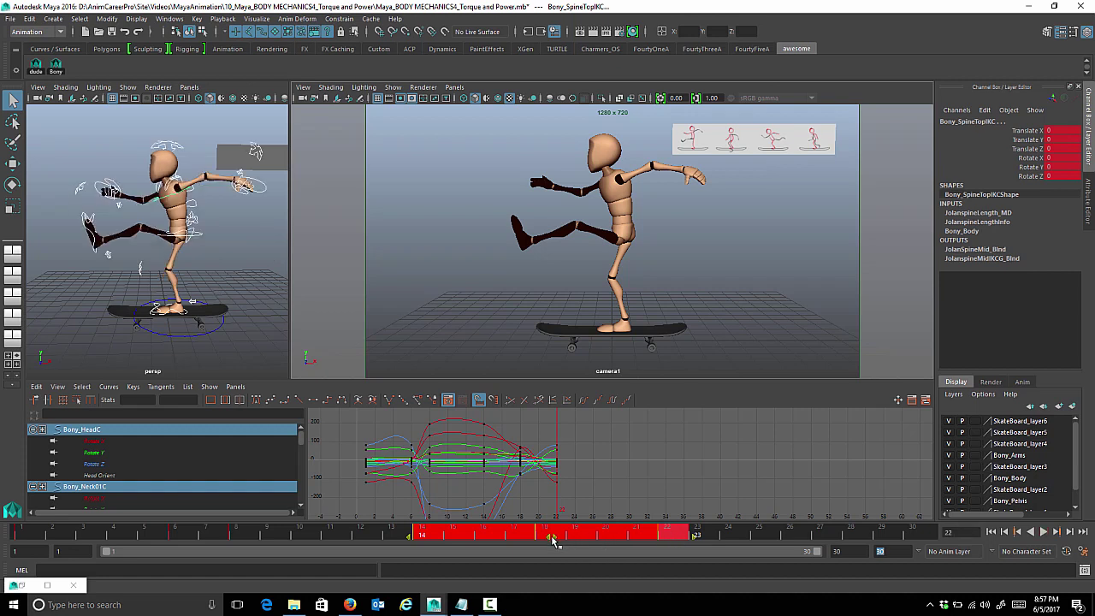
left_click_drag(561, 539, 668, 539)
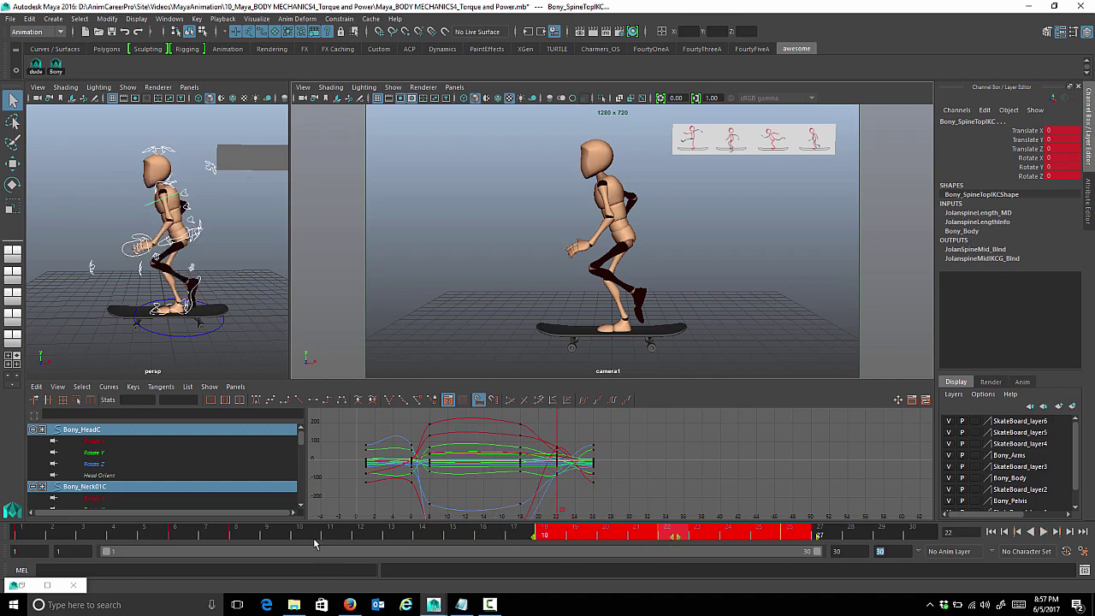
Play the retimed cycle with the playback range ending at frame 25, and extend the range to frame 29
left_click_drag(253, 532, 650, 537)
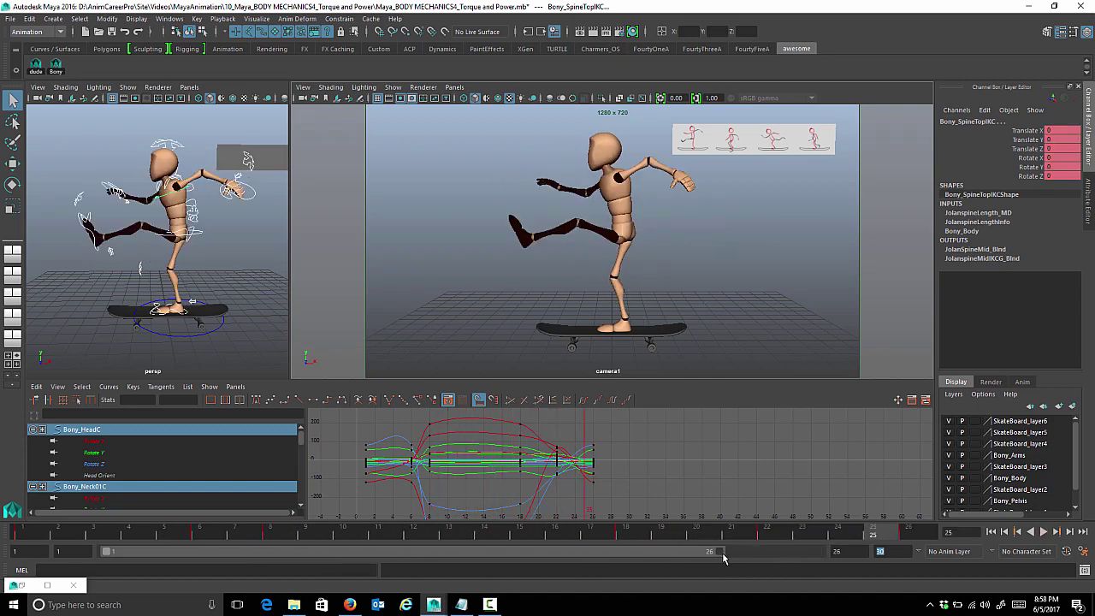
left_click_drag(723, 558, 708, 559)
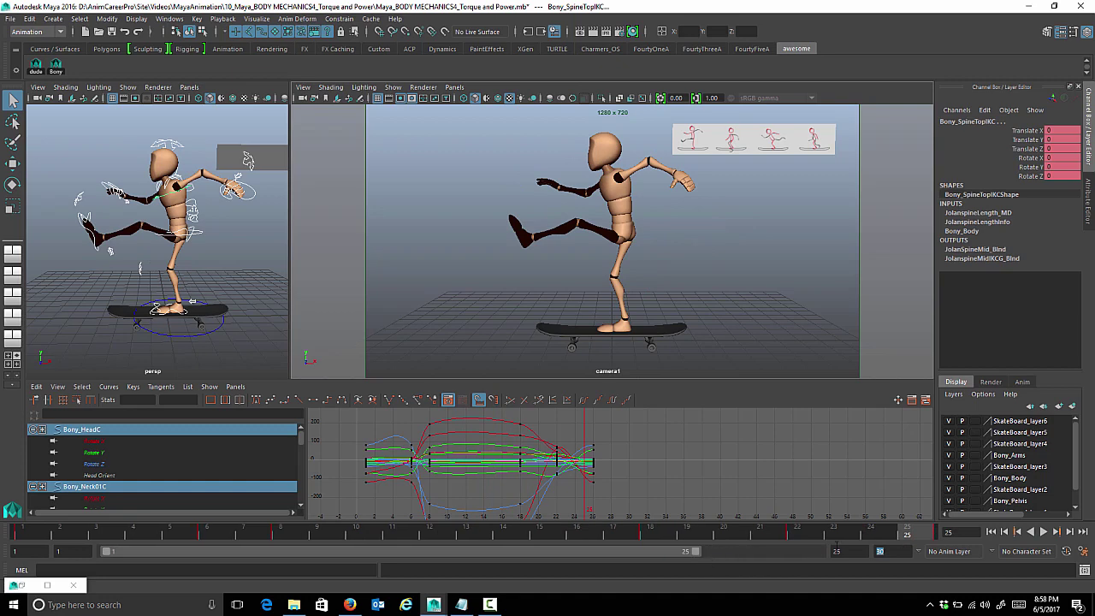
left_click(1043, 532)
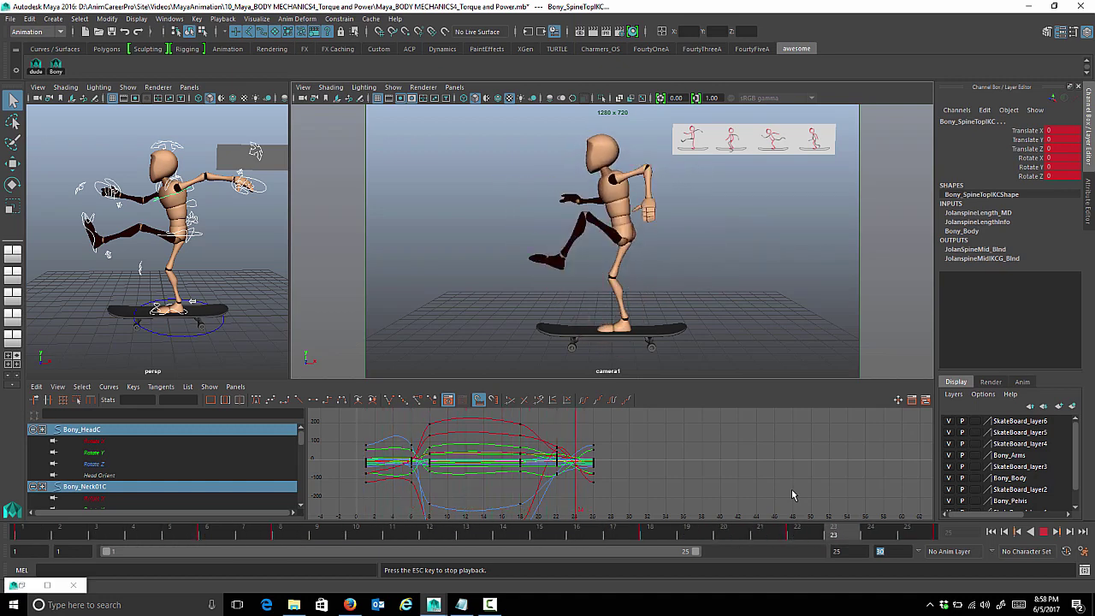
key("Escape")
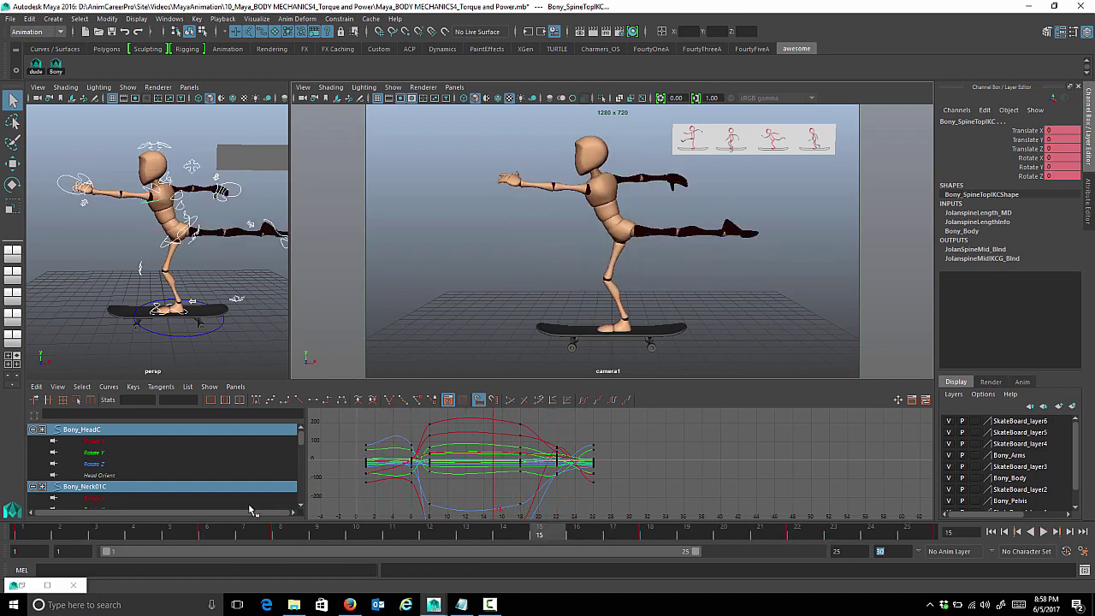
left_click_drag(697, 554, 830, 565)
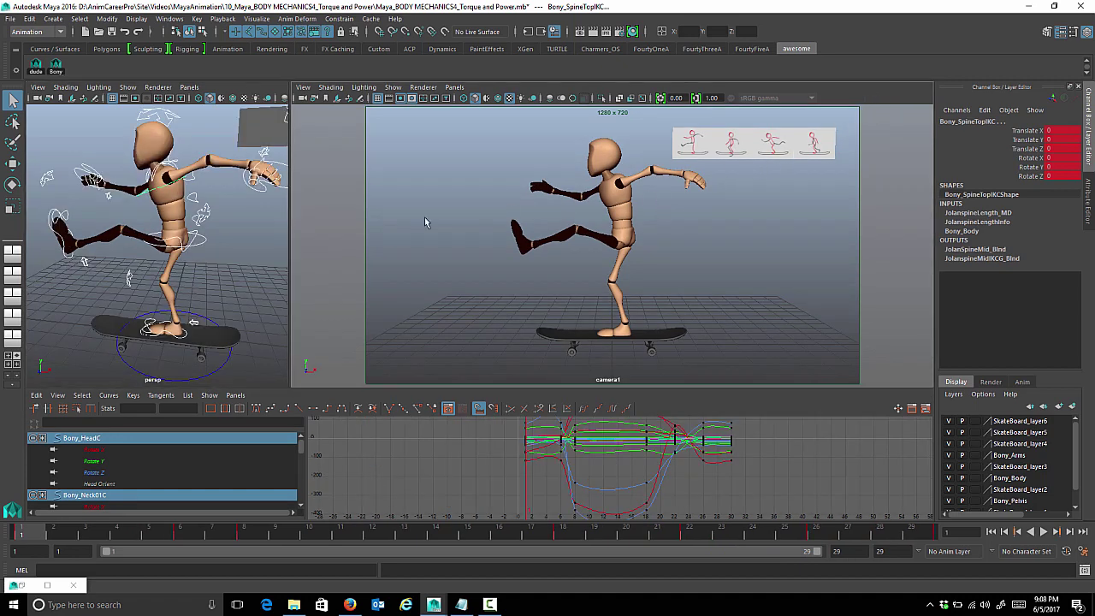
Select Bony's root control in the enlarged perspective view, try moving the hips backward, and undo the move
left_click(209, 250)
middle_click_drag(232, 243, 237, 253, "alt")
key("space")
scroll(513, 317, "down", 2)
key("w")
left_click_drag(518, 315, 550, 318)
key("ctrl+z")
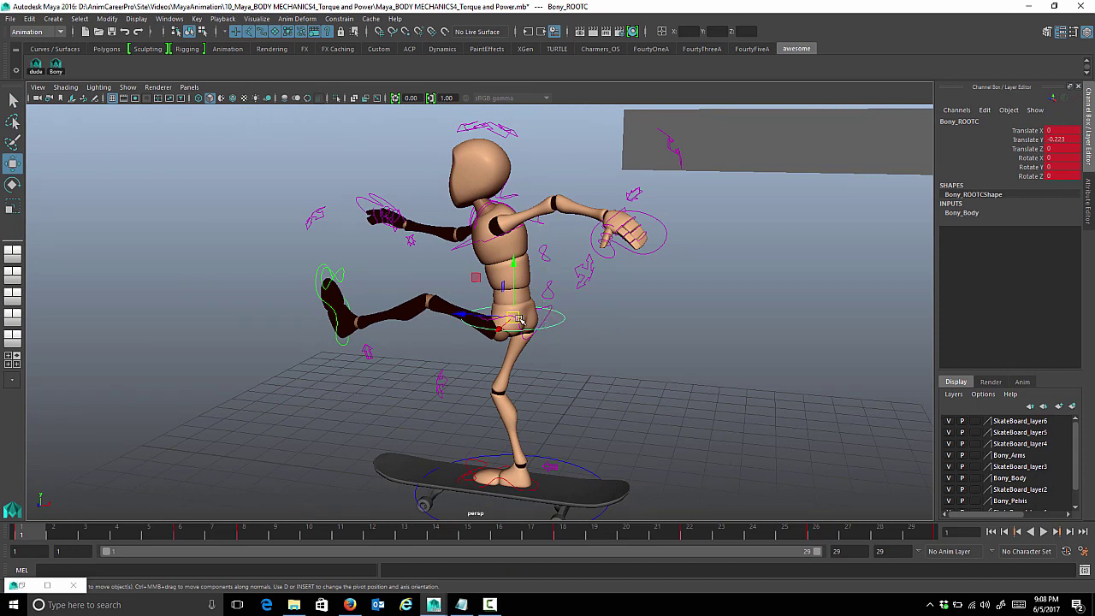
Examine the hips from several angles, try a small shift of the root control, and undo it
left_click_drag(490, 196, 487, 147, "alt")
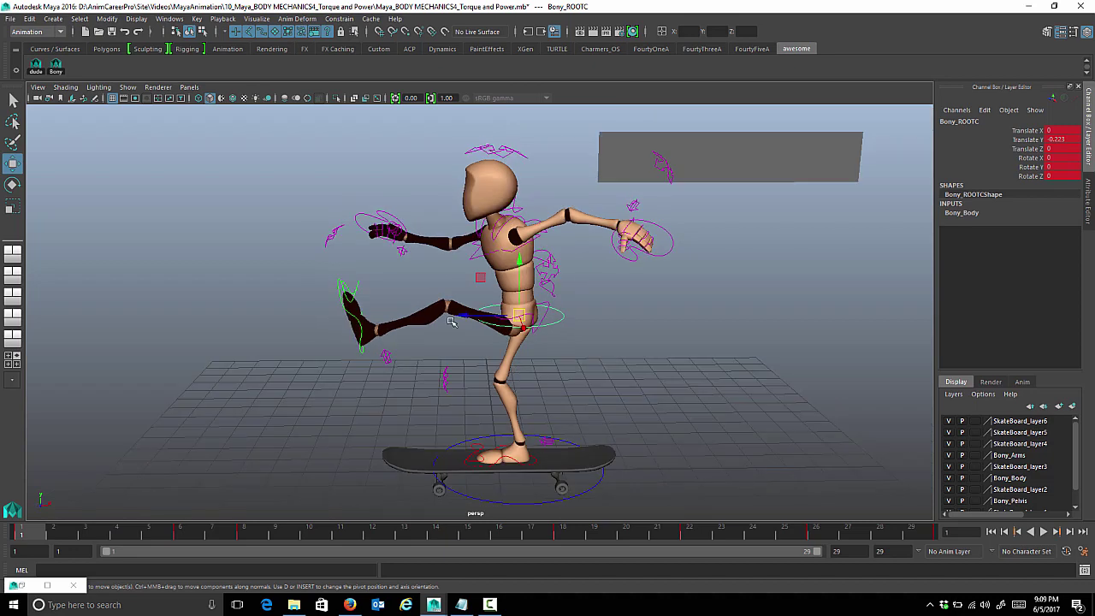
mouse_move(571, 289)
left_mouse_down("alt")
mouse_move(554, 285)
mouse_move(578, 276)
left_mouse_up("alt")
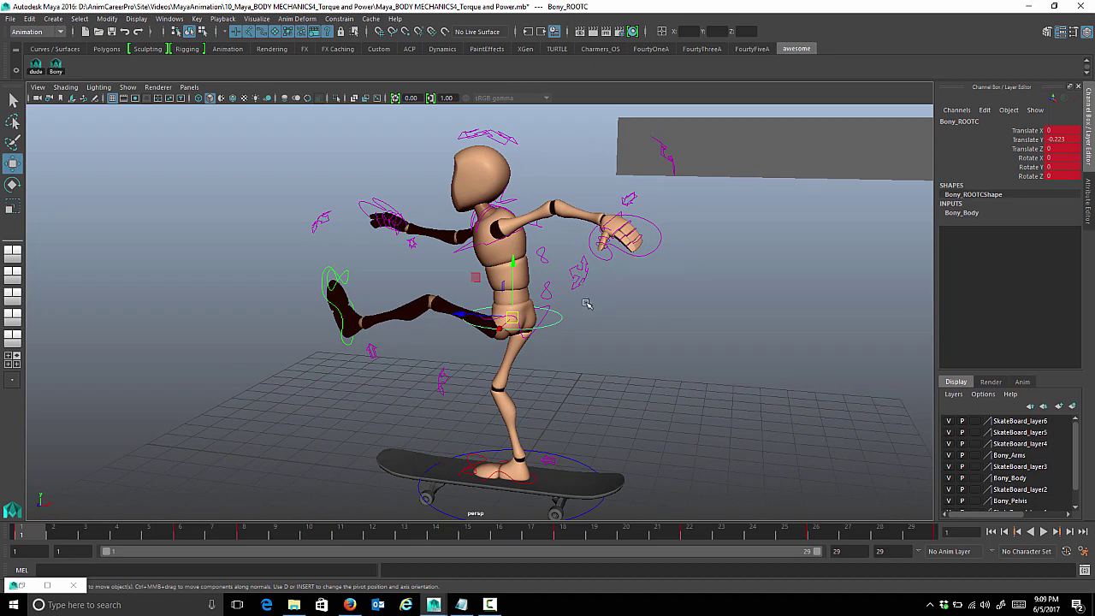
left_click_drag(523, 267, 540, 267, "alt")
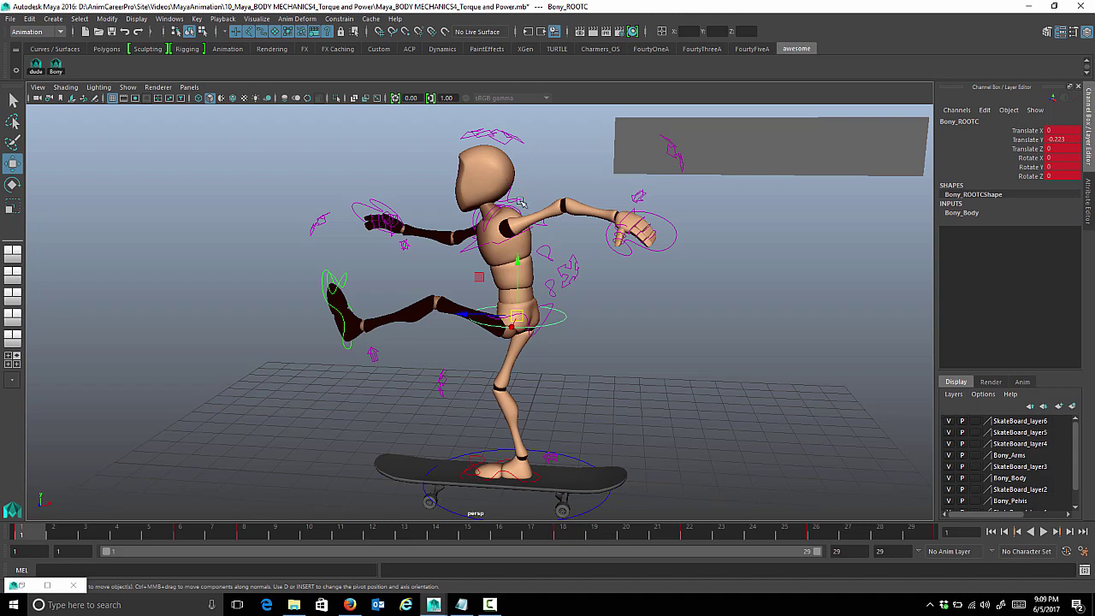
left_click_drag(564, 273, 578, 272, "alt")
mouse_move(527, 310)
left_mouse_down()
mouse_move(529, 318)
mouse_move(552, 303)
mouse_move(531, 304)
left_mouse_up()
key("ctrl+z")
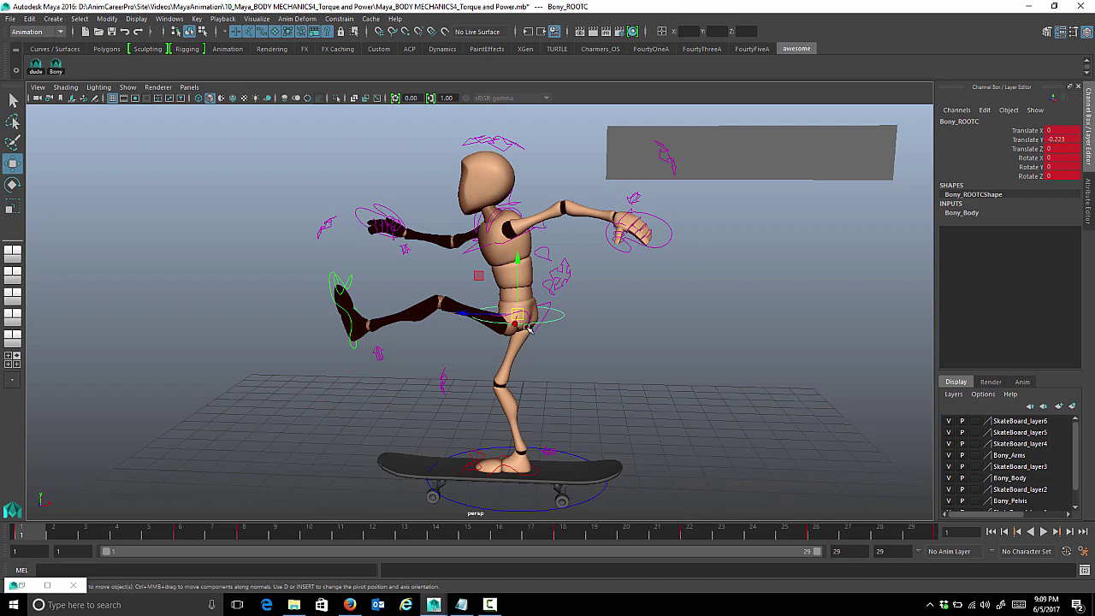
left_click_drag(581, 305, 548, 302, "alt")
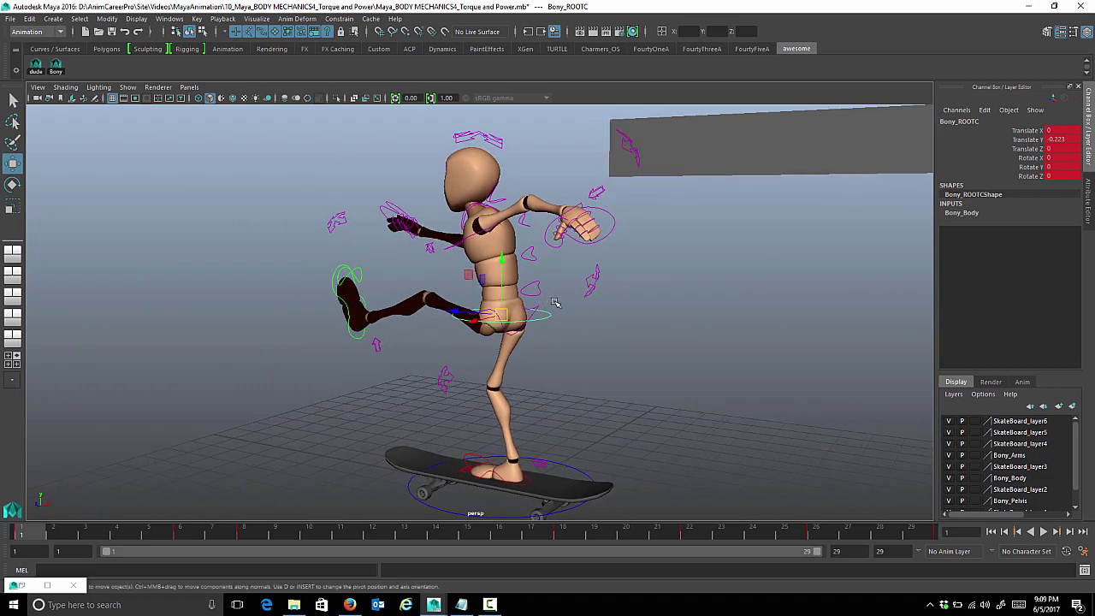
Isolate the root's Translate Y curve, review it across the cycle, and flatten the tangents of its keys at frames 1 and 30
key("space")
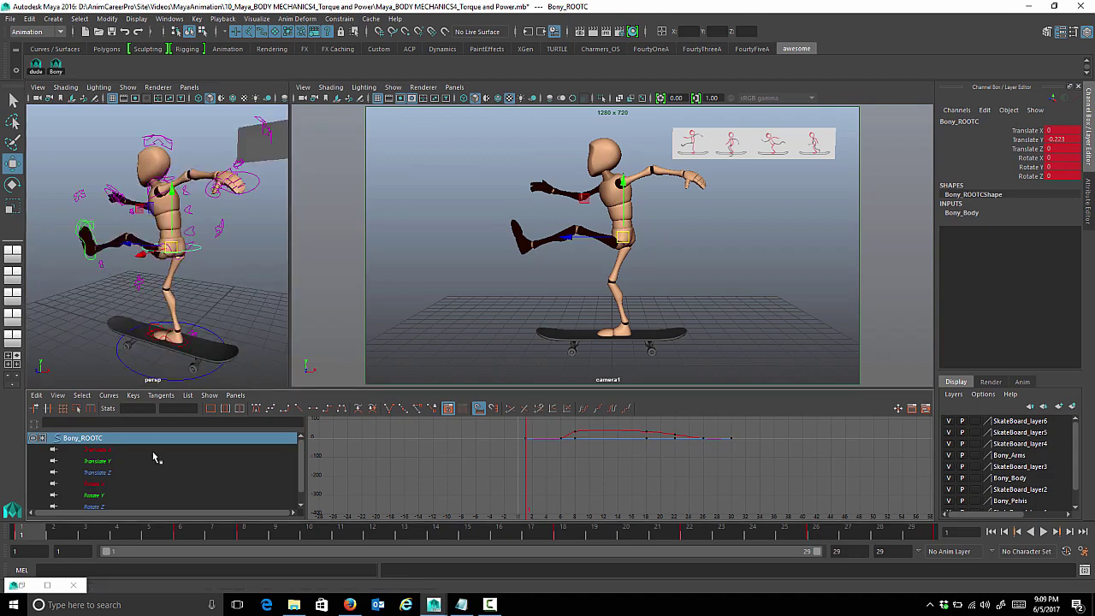
left_click(156, 461)
right_click_drag(681, 490, 693, 439, "alt+shift")
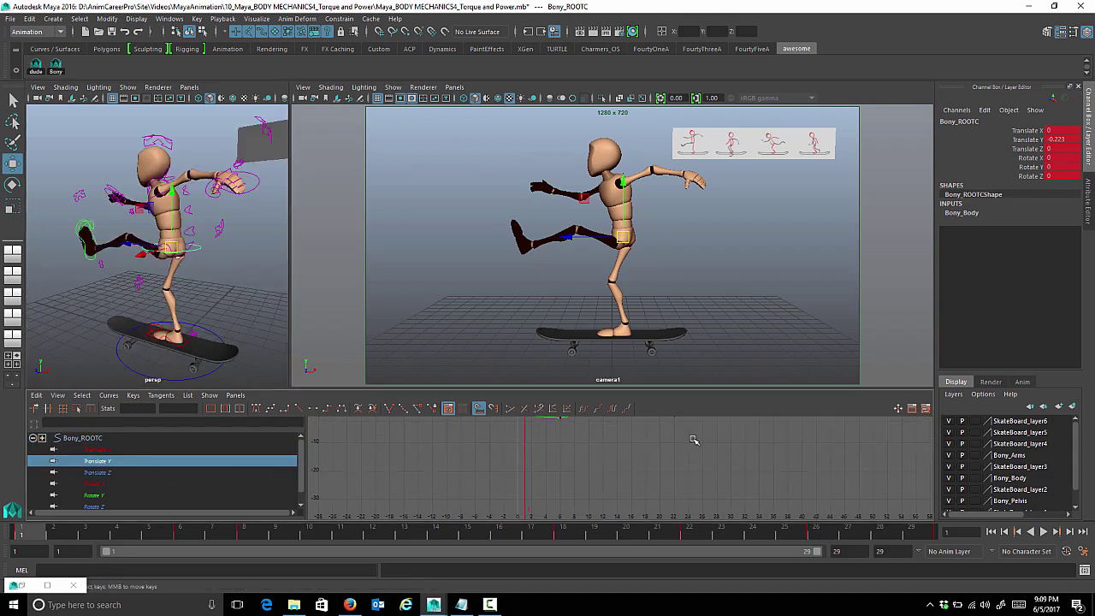
key("f")
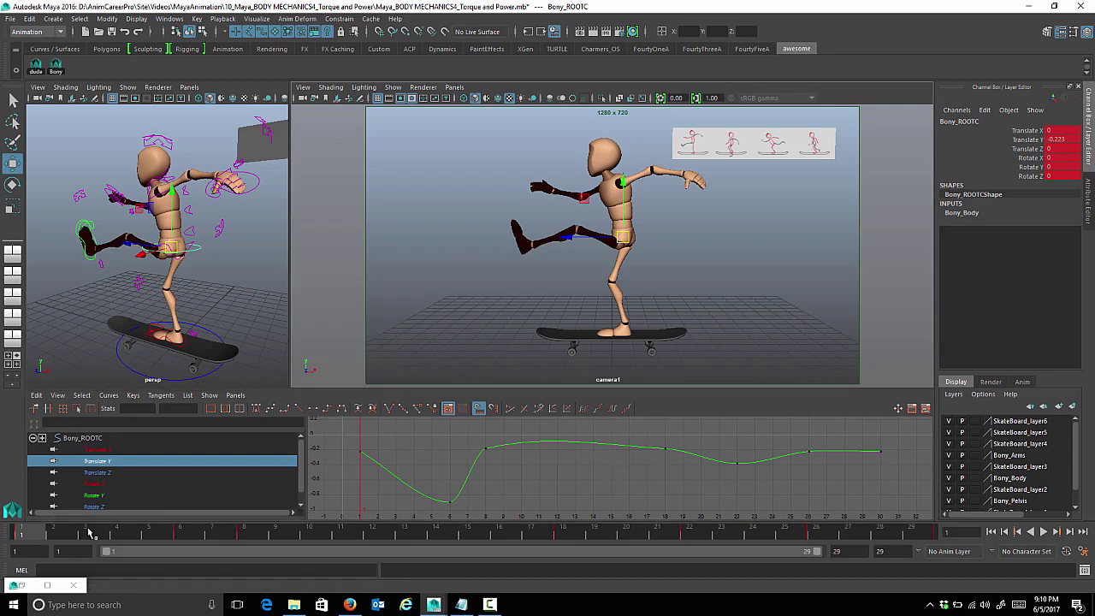
mouse_move(51, 539)
left_mouse_down()
mouse_move(245, 531)
mouse_move(81, 543)
mouse_move(177, 548)
mouse_move(30, 545)
mouse_move(912, 544)
left_mouse_up()
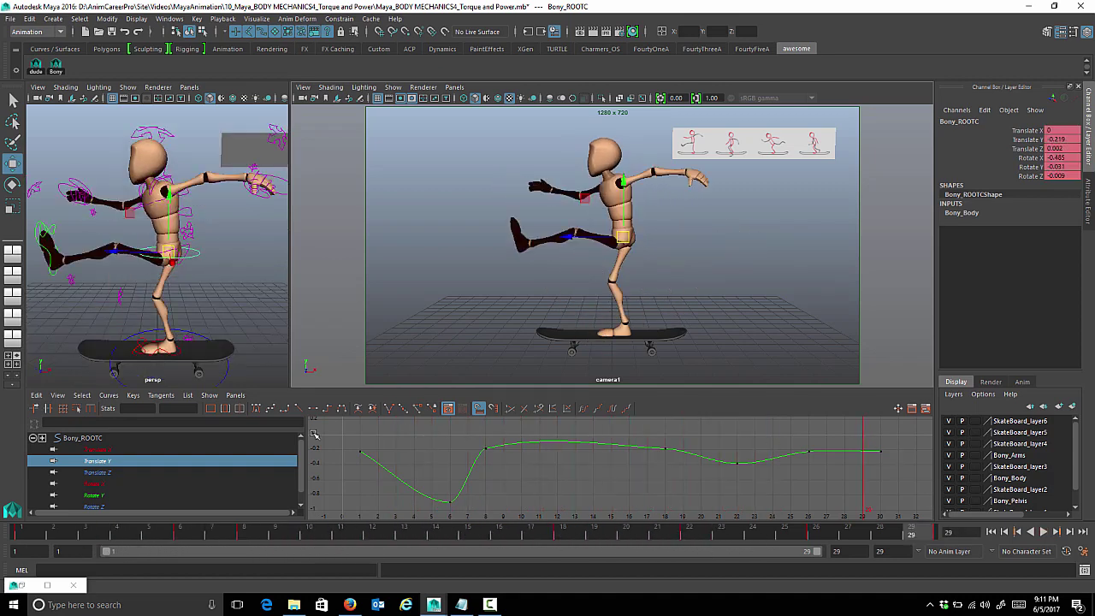
left_click(360, 451)
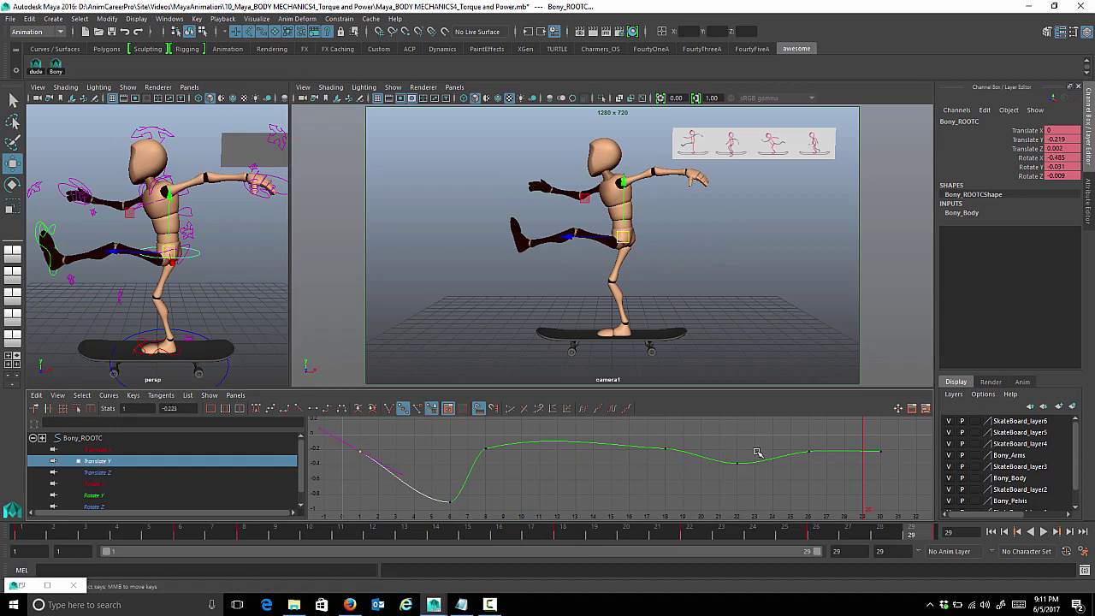
left_click_drag(856, 438, 901, 470, "shift")
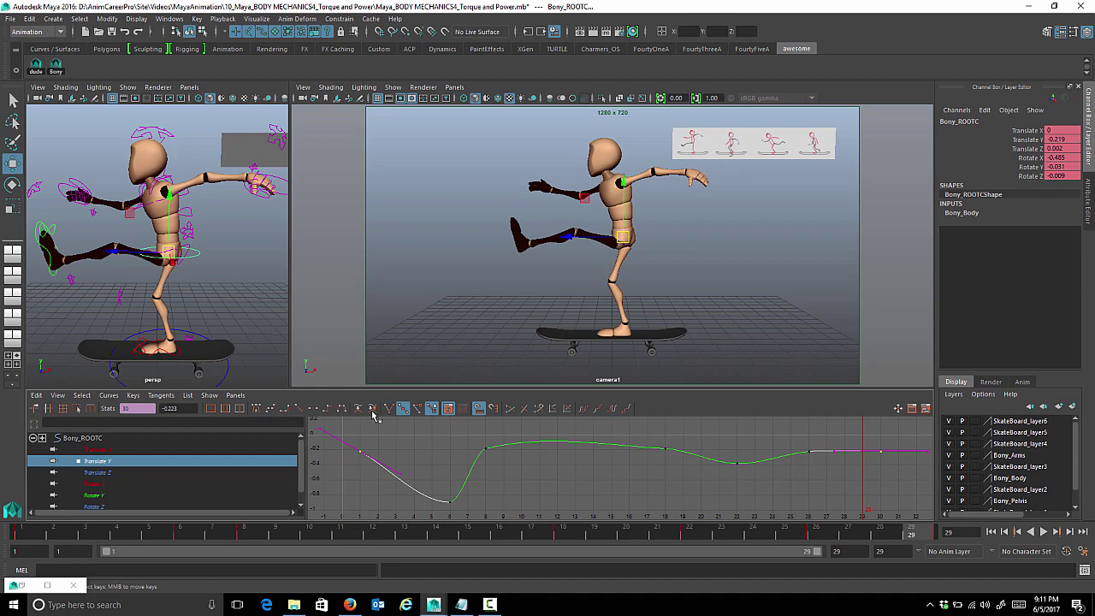
left_click(313, 408)
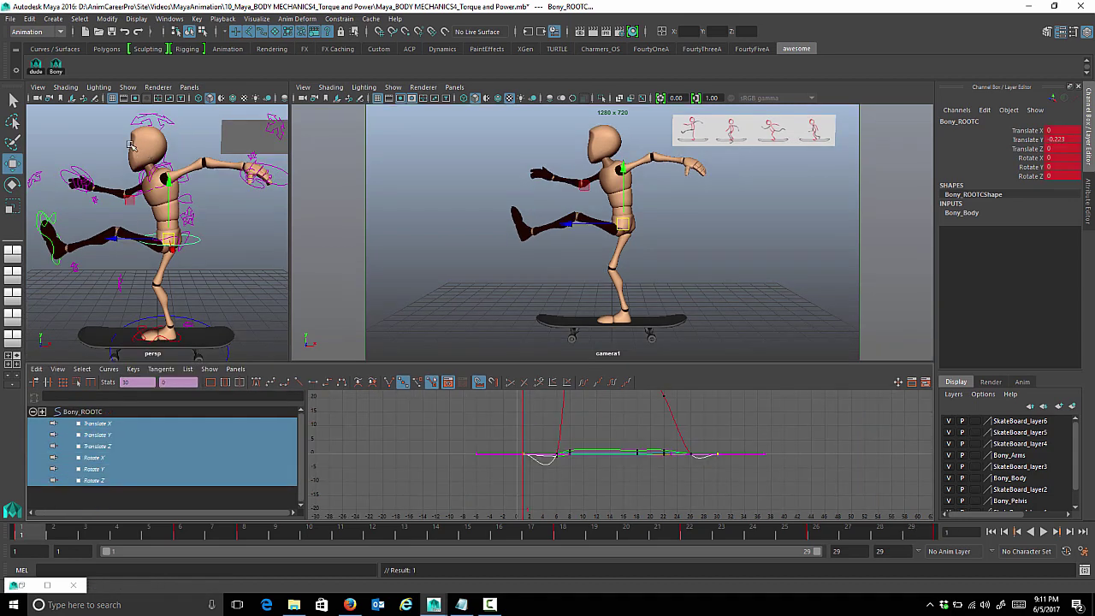
Select all of Bony's controls and flatten the tangents of every curve's keys at frames 1 and 30
left_click(74, 118)
left_click(55, 70)
left_click_drag(861, 417, 896, 483, "shift")
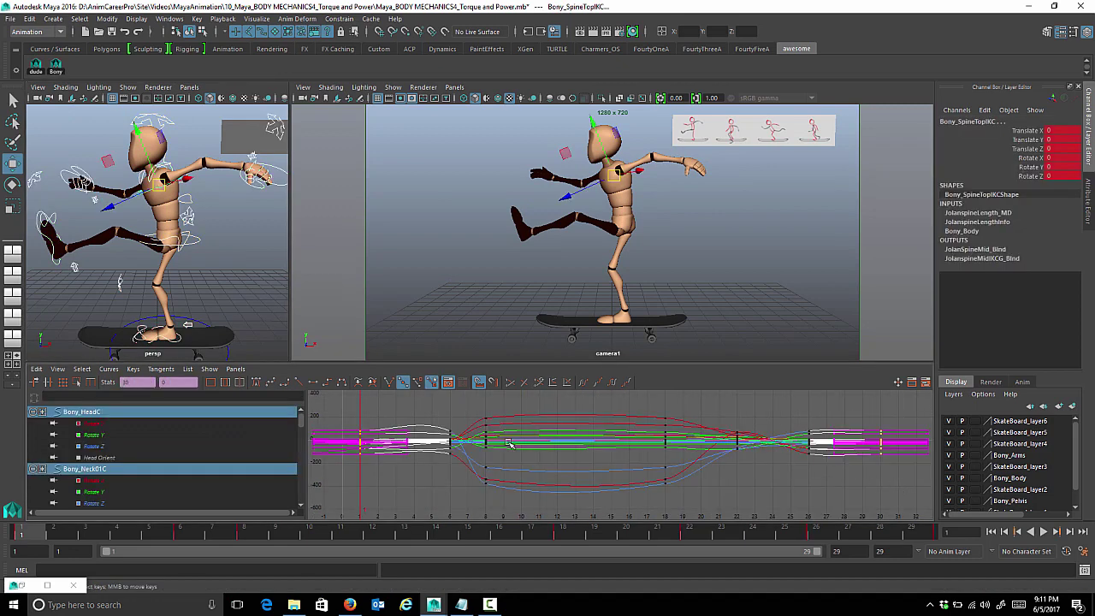
left_click(314, 385)
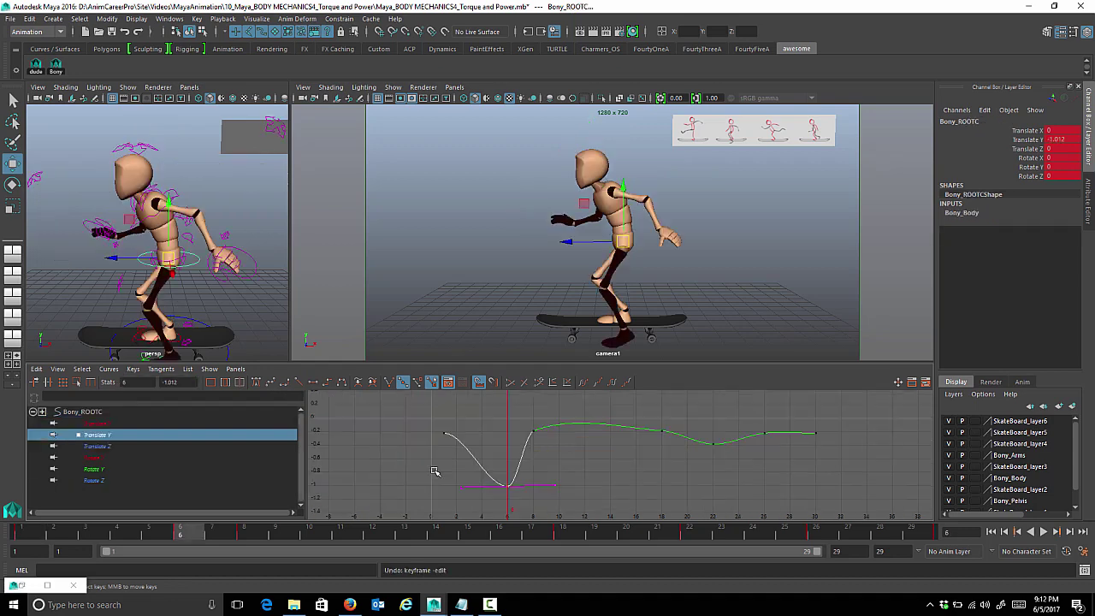
Undo the latest key edits, then lower the root's Translate Y key at frame 6 to -1.291 and play the cycle
key("ctrl+z")
key("ctrl+z")
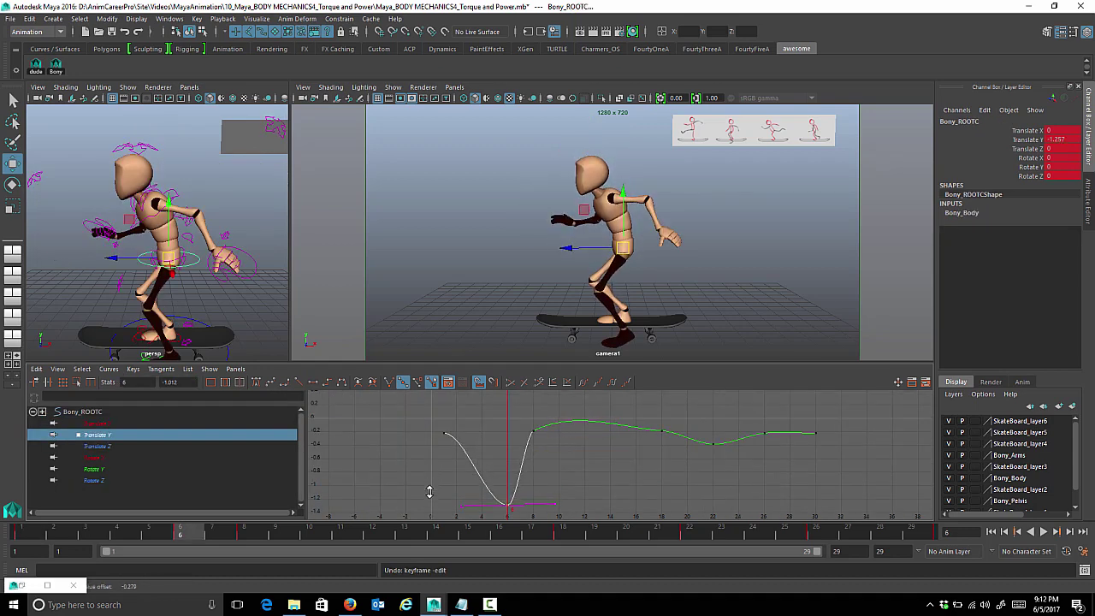
key("alt+v")
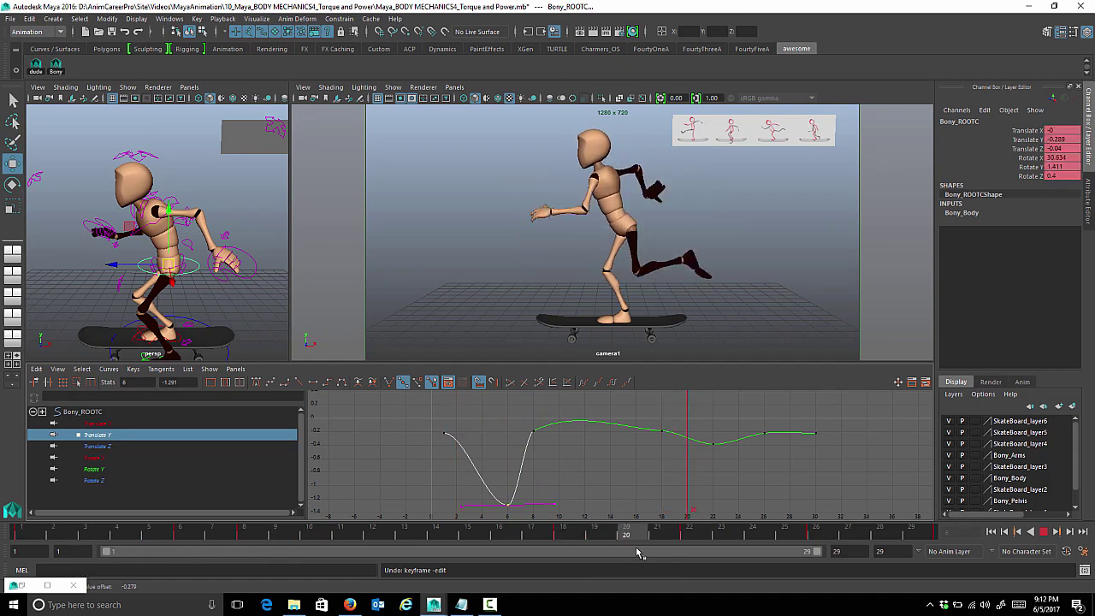
key("alt+v")
Lower the root's Translate Y key at frame 22 to -0.755 and play the cycle
left_click_drag(699, 437, 734, 477)
middle_click_drag(725, 468, 724, 496)
key("alt+v")
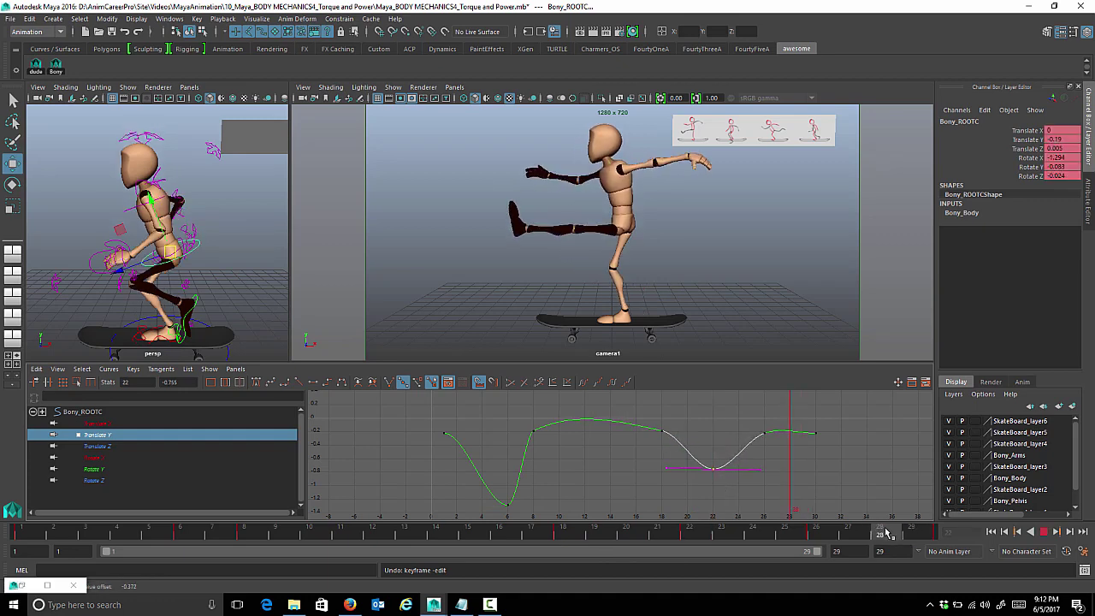
Lower the root's Translate Y key at frame 26 to -0.314 to ease into the final key, and replay the cycle from the start
left_click(886, 531)
middle_click_drag(809, 461, 669, 457, "alt")
scroll(704, 455, "up", 3)
left_click_drag(631, 416, 685, 461)
middle_click_drag(685, 461, 690, 480, "shift")
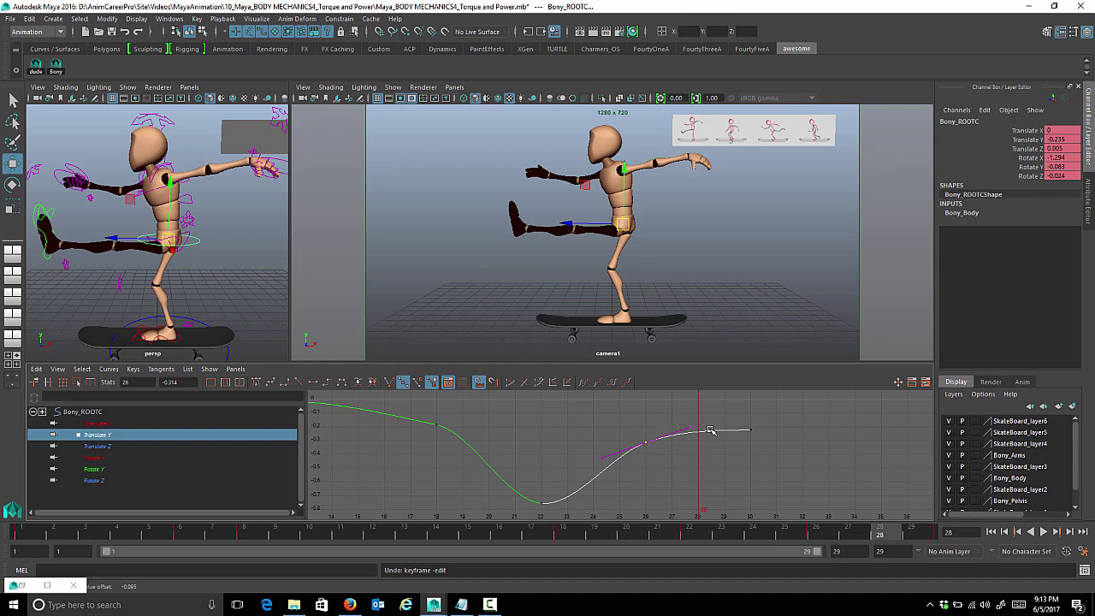
middle_click_drag(669, 464, 713, 467, "alt+shift")
right_click_drag(714, 467, 702, 476, "alt+shift")
middle_click_drag(548, 449, 696, 462, "alt+shift")
right_click_drag(554, 437, 552, 447, "alt+shift")
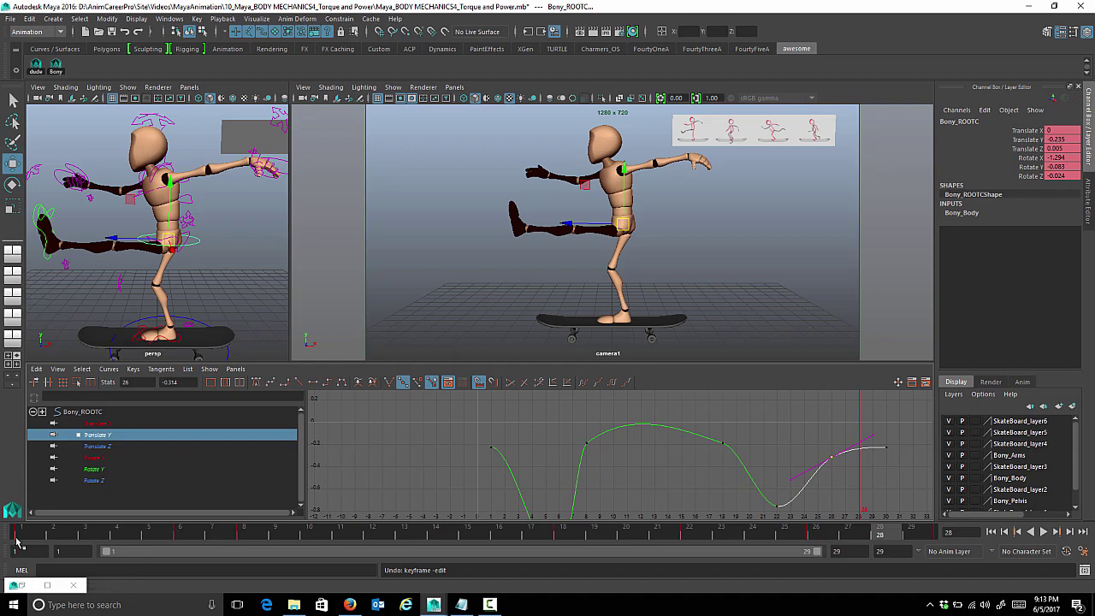
left_click(19, 533)
key("alt+v")
Isolate the root's Translate Z curve, try shifting its key at frame 6, and play the cycle
left_click(120, 446)
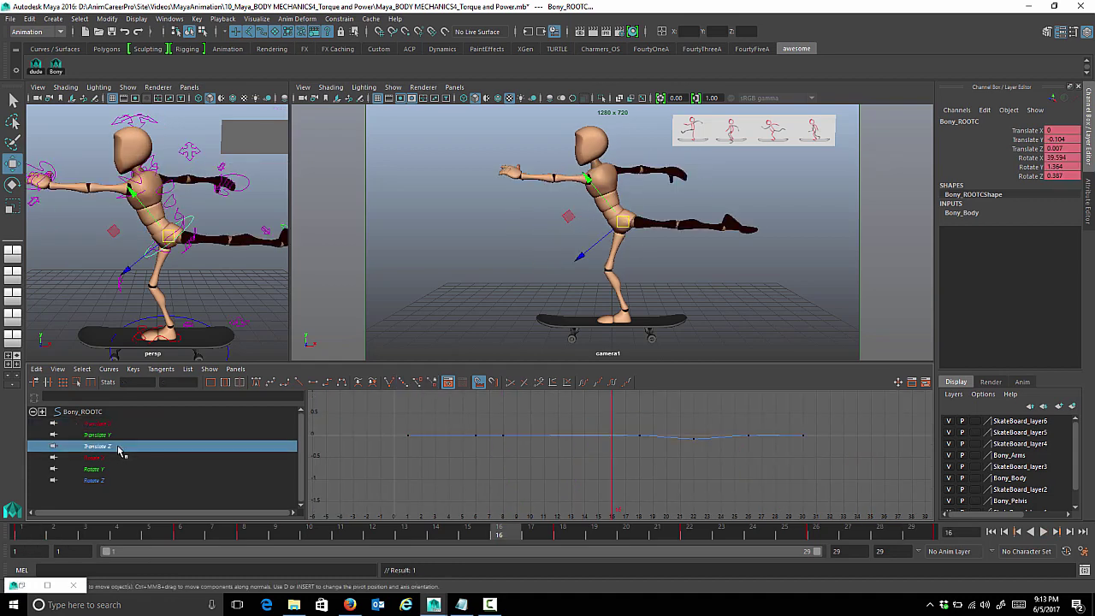
right_click_drag(477, 460, 513, 425, "alt+shift")
middle_click_drag(504, 435, 462, 427)
key("alt+v")
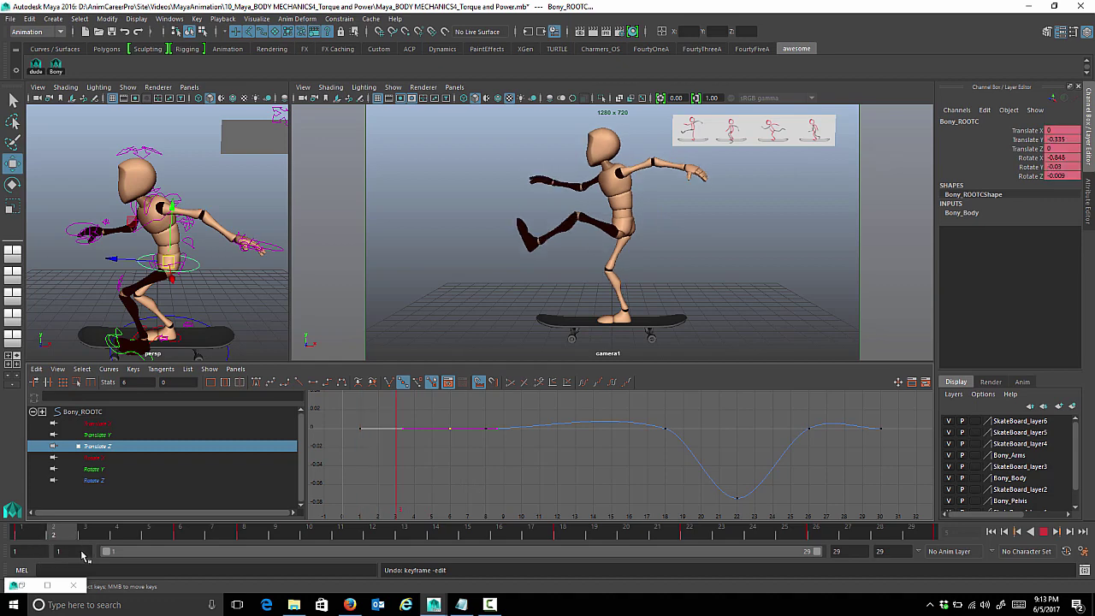
key("alt+v")
key("a")
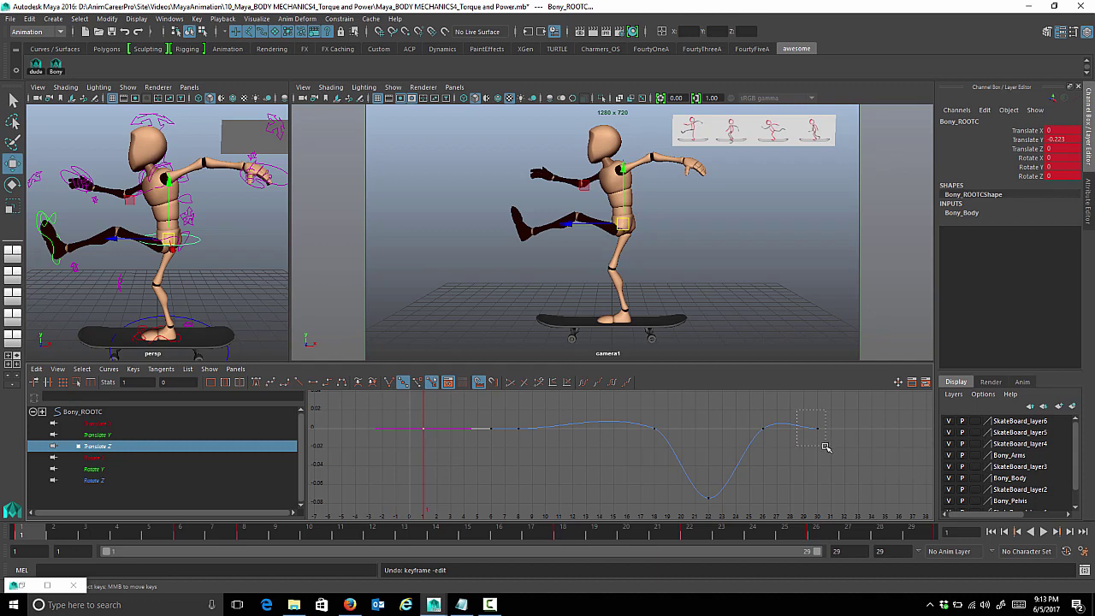
Try raising the root's Translate Z keys at frames 1 and 30 to 0.116 and play the cycle
left_click_drag(825, 446, 821, 449)
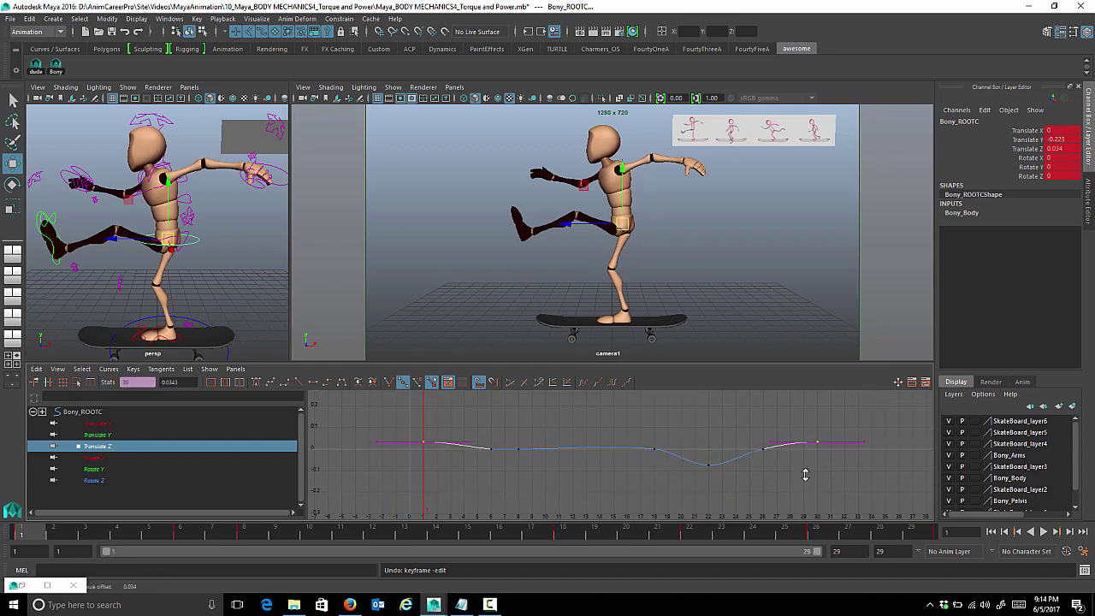
mouse_move(804, 474)
middle_mouse_down("shift")
mouse_move(805, 442)
mouse_move(804, 452)
middle_mouse_up("shift")
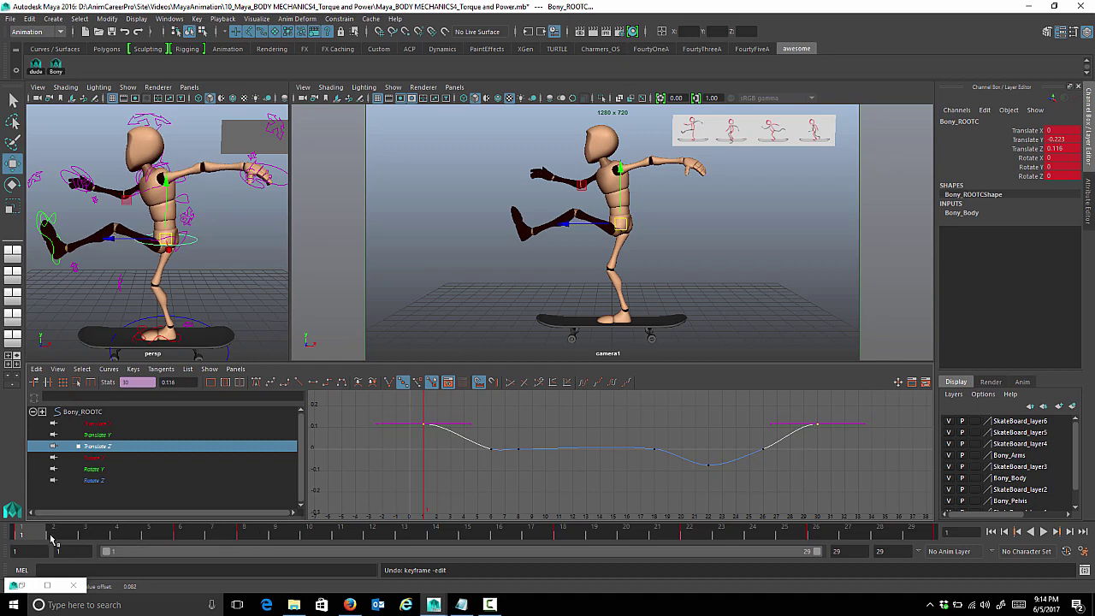
key("alt+v")
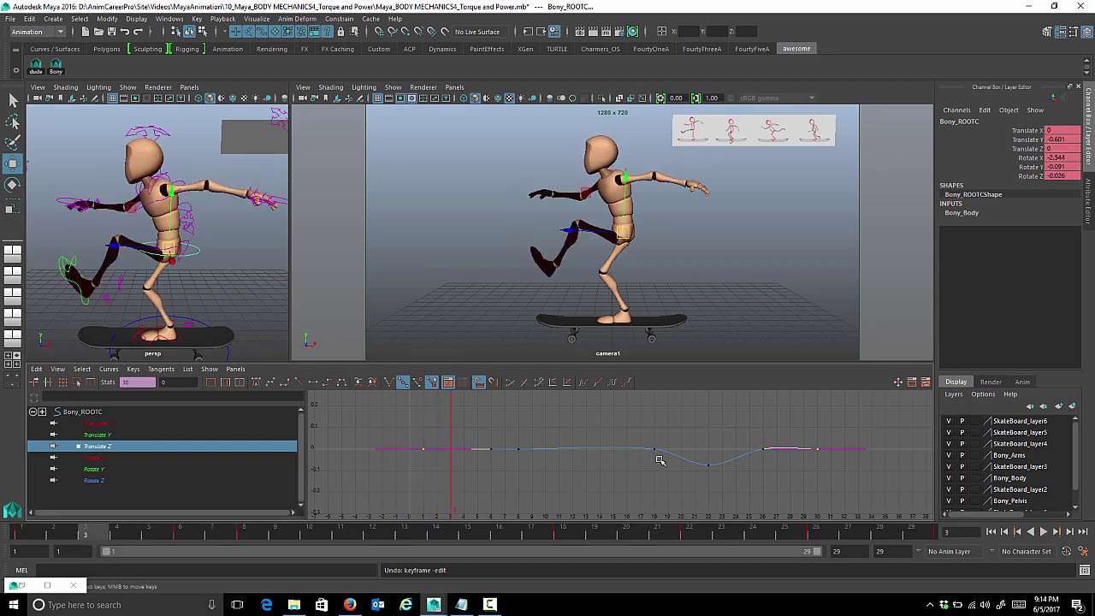
Lower the root's Translate Z key at frame 26 to -0.0129 to smooth the curve into frame 30
right_click_drag(660, 459, 657, 420, "alt+shift")
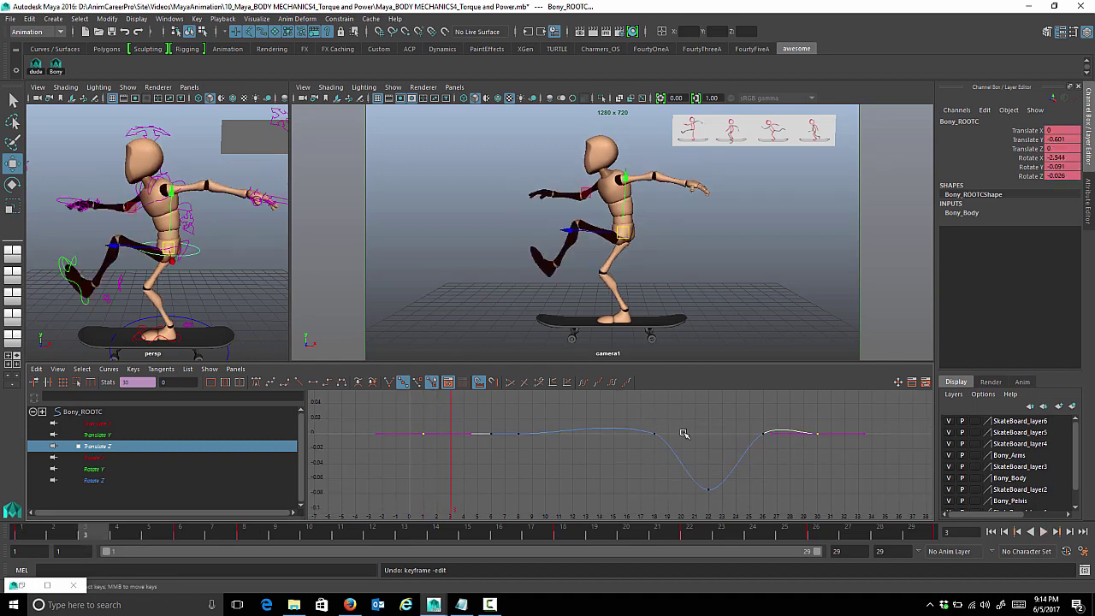
left_click_drag(779, 462, 778, 463)
middle_click_drag(779, 463, 777, 467)
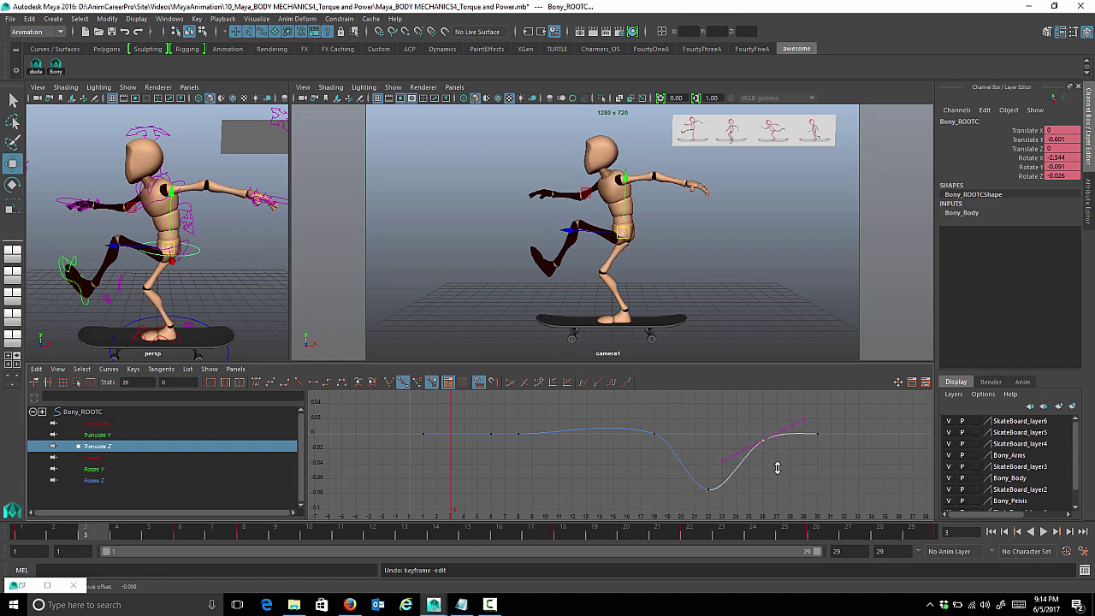
Isolate the root's Rotate X curve and raise its key at frame 26 to 3.133 to remove the dip before frame 30
right_click_drag(691, 455, 690, 486, "alt+shift")
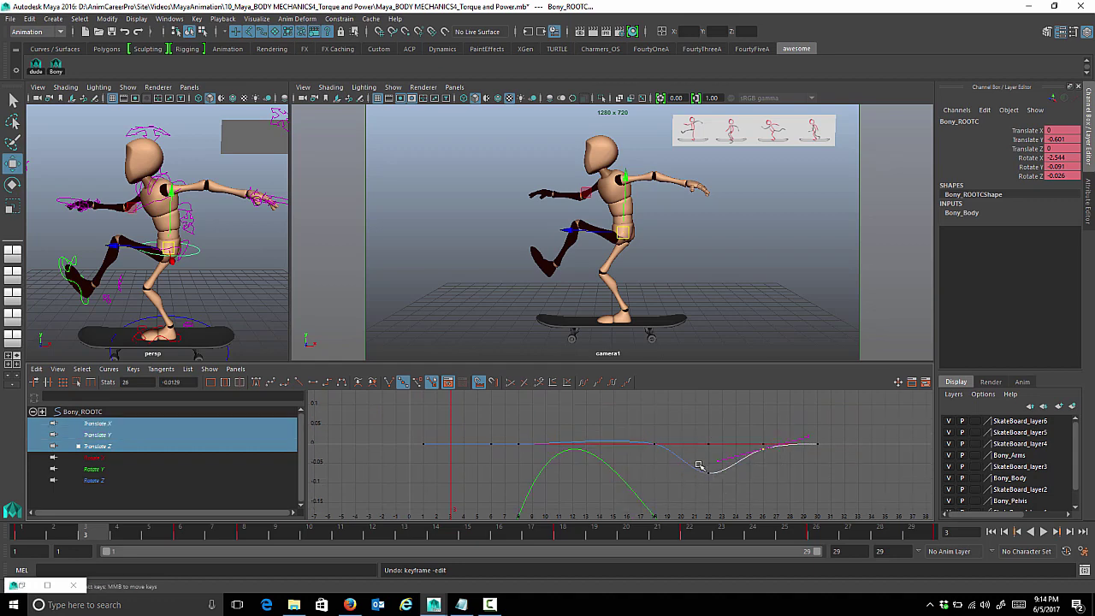
middle_click_drag(699, 465, 648, 408, "alt")
right_click_drag(648, 408, 645, 417, "alt+shift")
middle_click_drag(685, 445, 662, 483, "alt")
right_click_drag(662, 483, 659, 402, "alt+shift")
middle_click_drag(629, 449, 614, 508, "alt")
left_click_drag(107, 458, 120, 489)
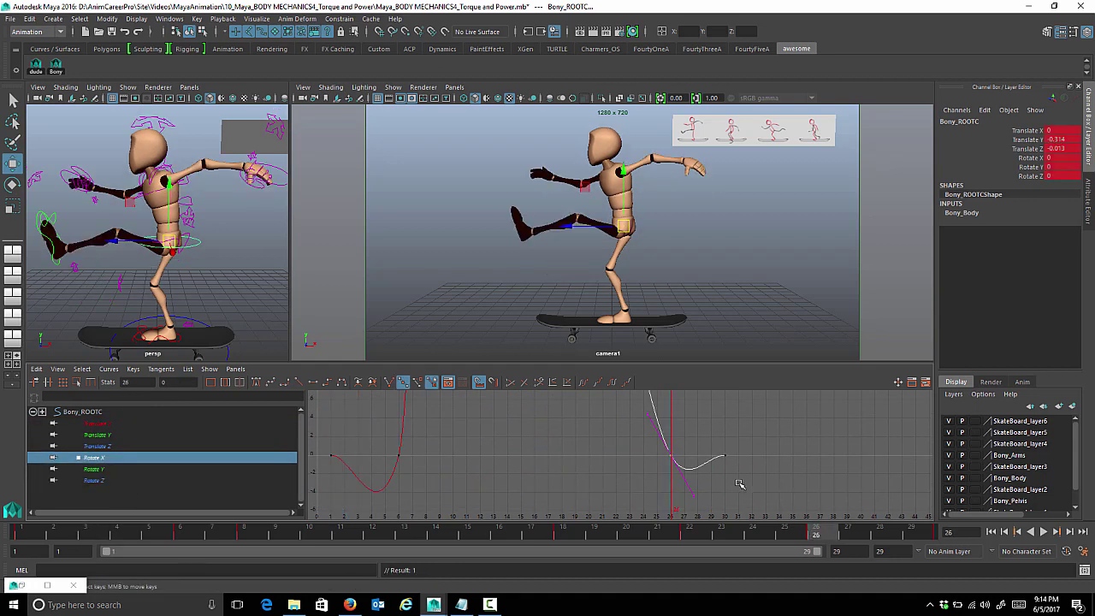
mouse_move(741, 483)
middle_mouse_down("shift")
mouse_move(745, 444)
mouse_move(744, 480)
middle_mouse_up("shift")
left_click_drag(744, 480, 748, 450)
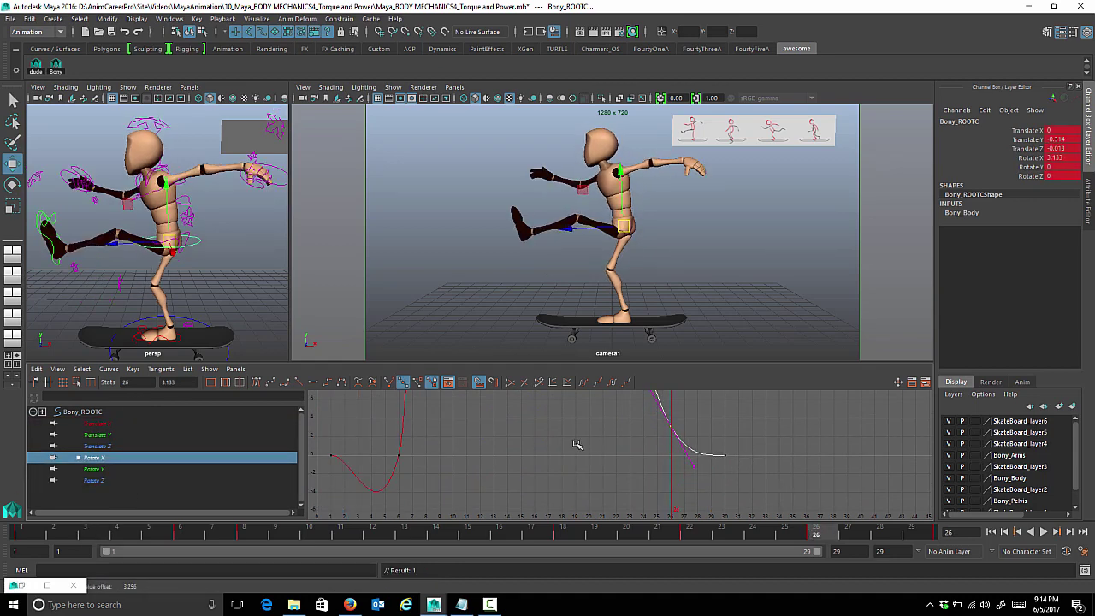
Raise the root's Rotate X key at frame 6 to 8.663 to remove the dip after frame 1
middle_click_drag(491, 440, 622, 434, "alt")
left_click_drag(508, 434, 567, 483)
middle_click_drag(568, 473, 577, 393, "shift")
right_click_drag(603, 429, 599, 464, "alt+shift")
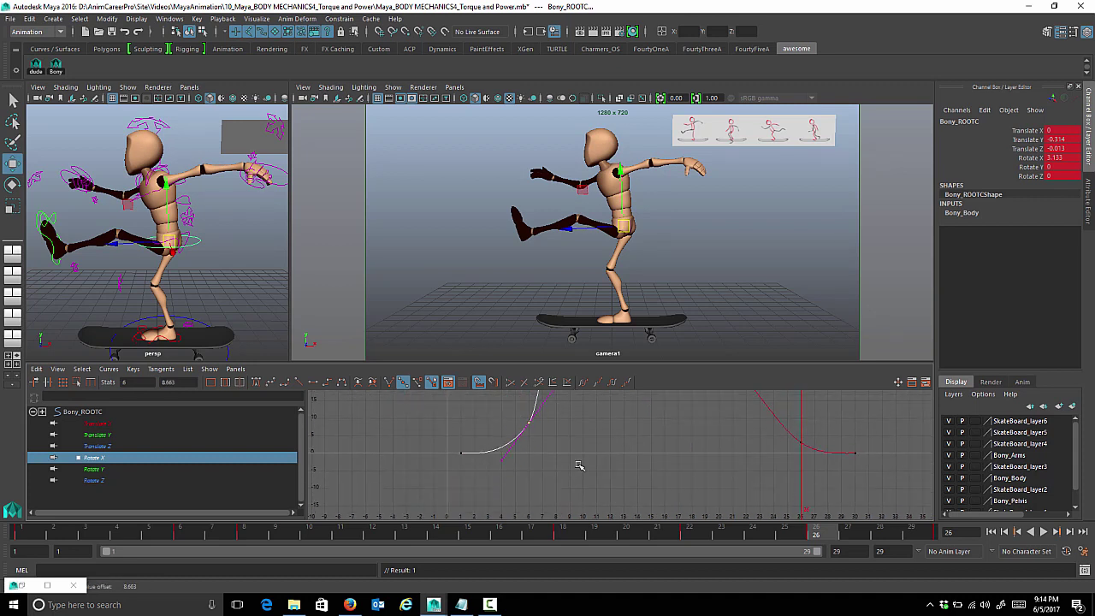
Isolate the root's Rotate Y curve and examine its shape near the start and end of the cycle
left_click(142, 470)
middle_click_drag(496, 462, 471, 440, "alt")
right_click_drag(471, 440, 471, 372, "alt+shift")
middle_click_drag(496, 410, 499, 496, "alt")
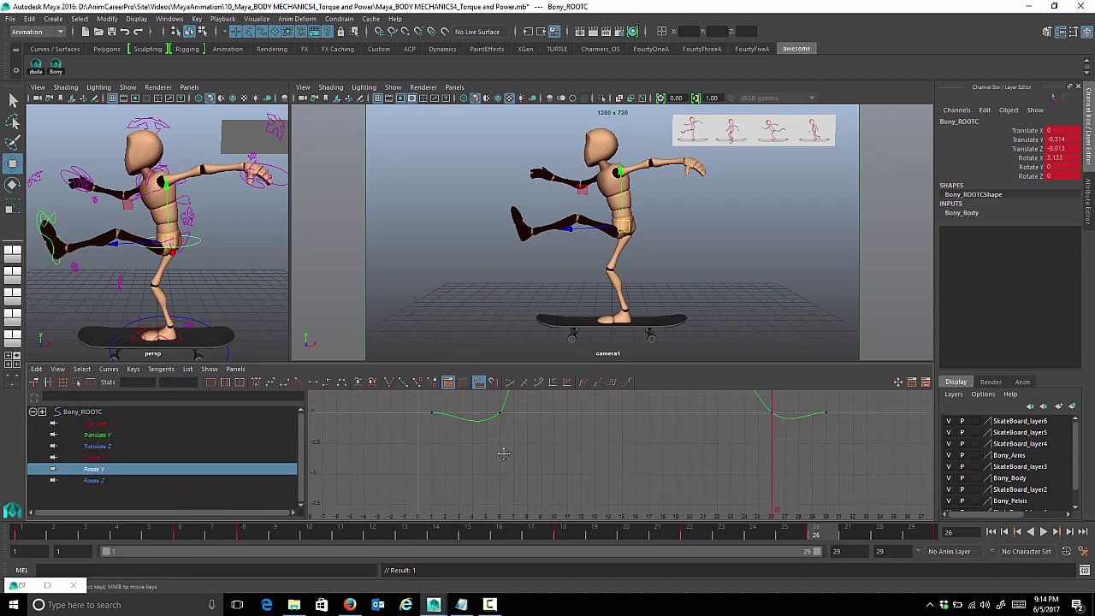
Try rotating the head control about 16.8 degrees around X at frame 5, and undo the rotation
left_click(189, 231)
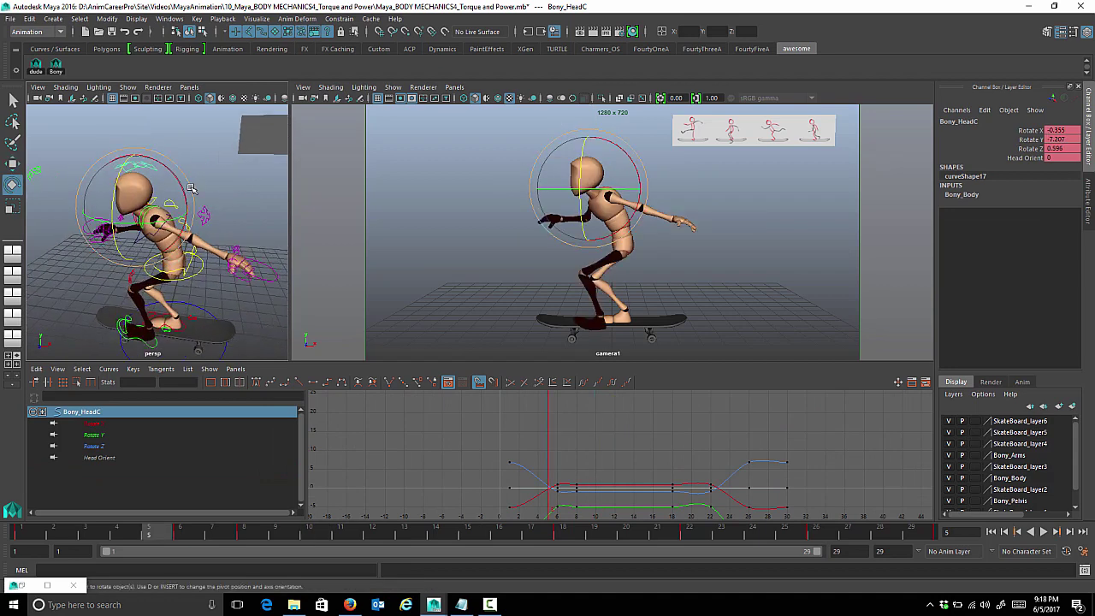
middle_click_drag(185, 187, 200, 191, "alt")
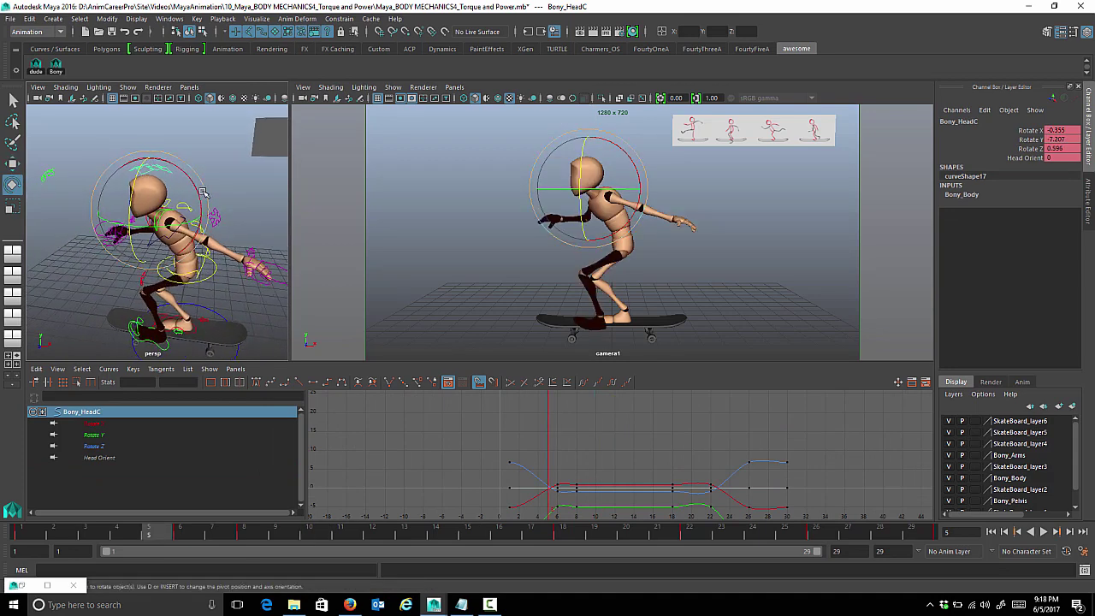
left_click_drag(201, 190, 177, 184)
key("ctrl+z")
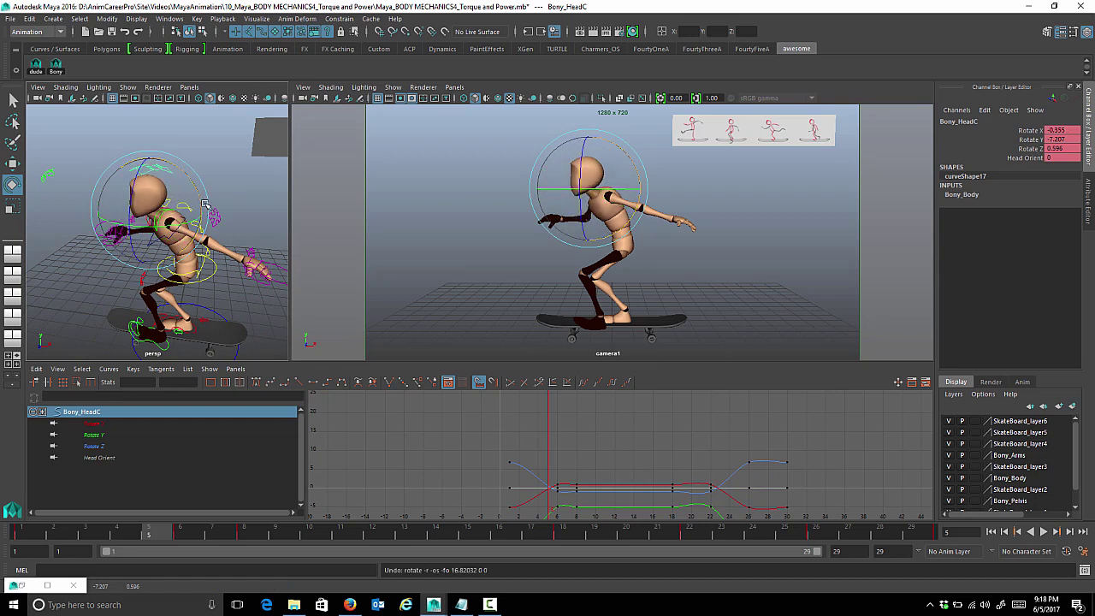
Isolate the head control's Rotate X curve and review the head motion over the first five frames
left_click(120, 424)
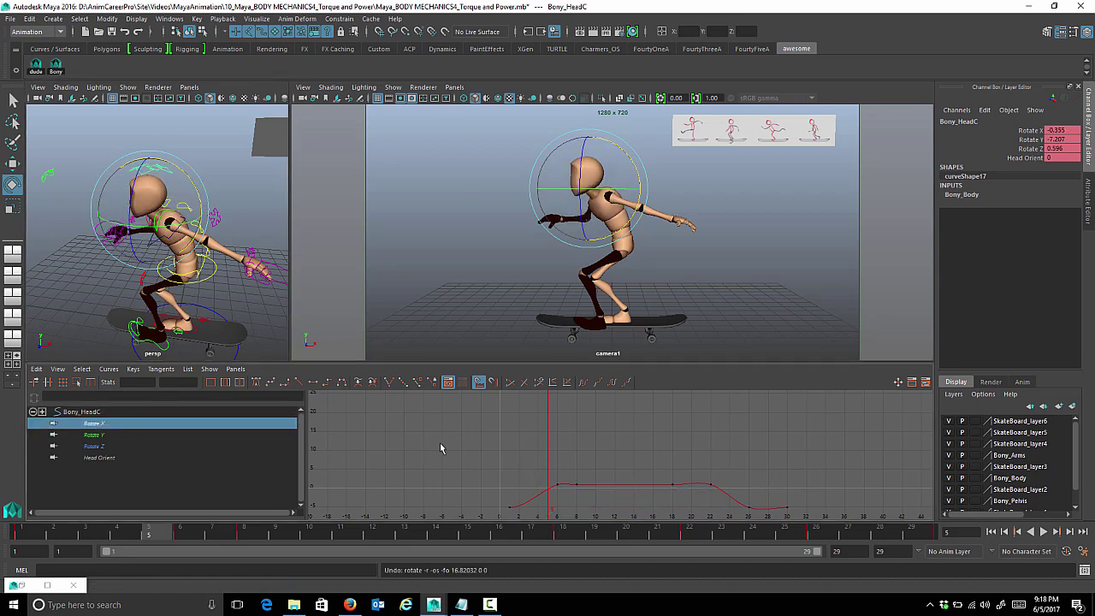
middle_click_drag(583, 470, 577, 451, "alt")
key("f")
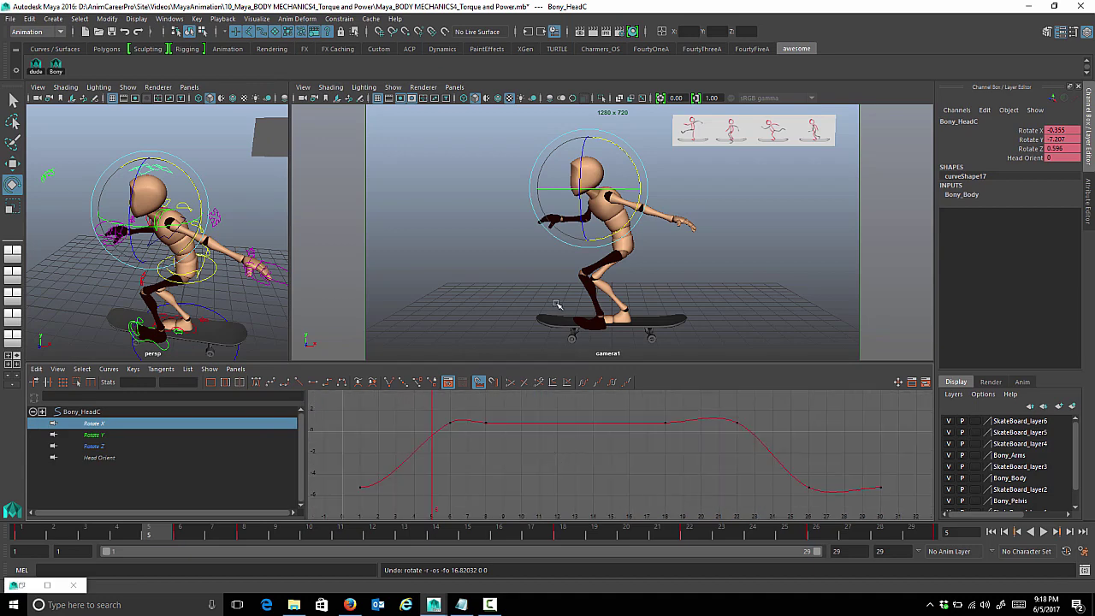
left_click(41, 533)
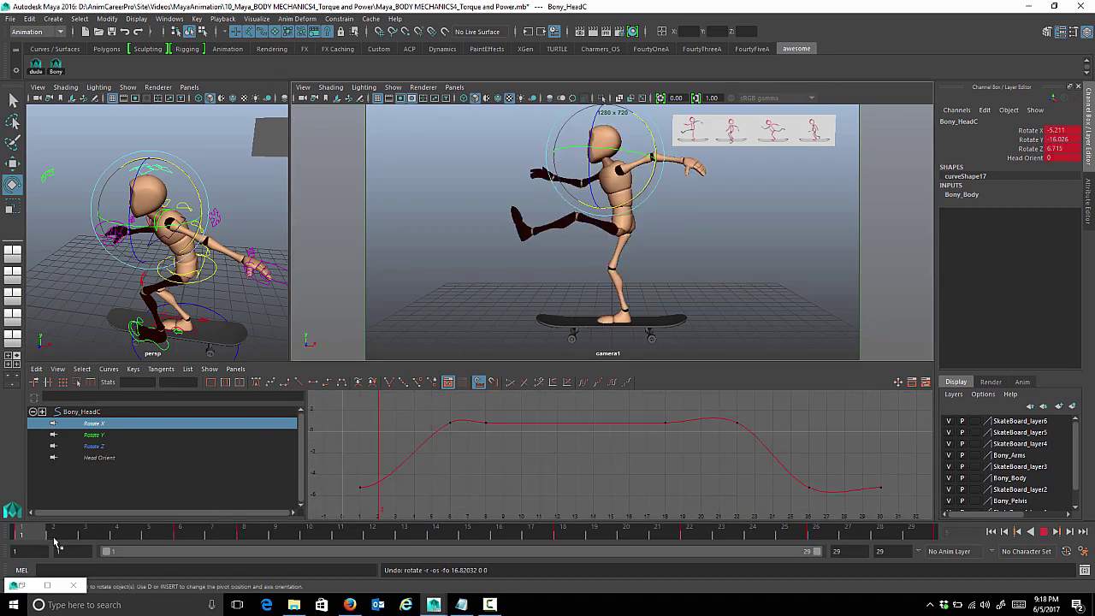
key("alt+v")
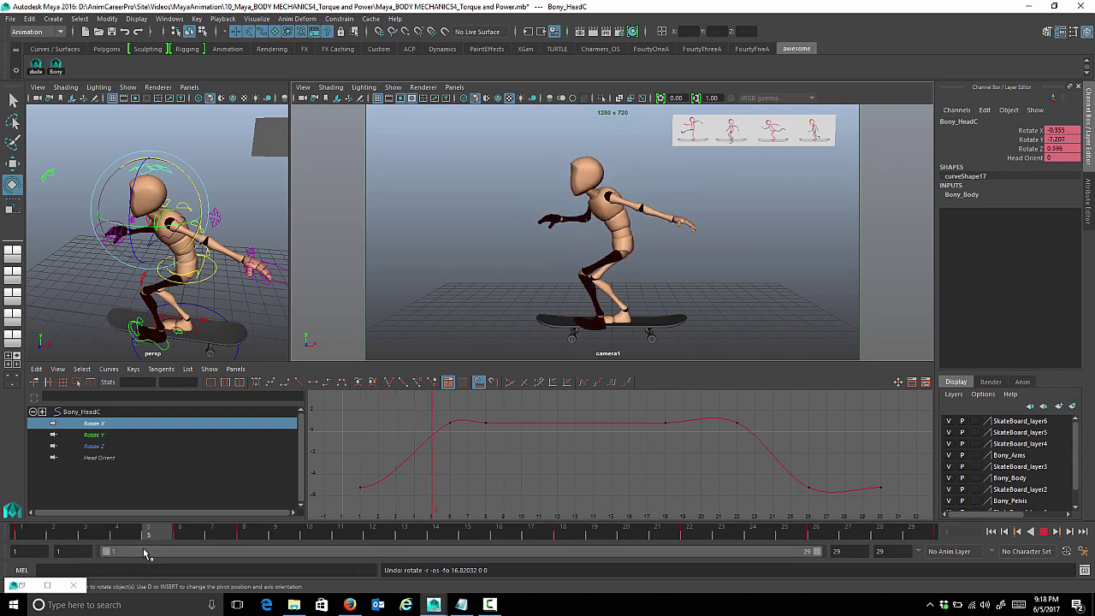
mouse_move(137, 554)
left_mouse_down()
mouse_move(89, 552)
mouse_move(117, 552)
left_mouse_up()
Steepen the incoming tangent of the head's Rotate X key at frame 6 to delay the head's rotation
left_click_drag(401, 409, 460, 448)
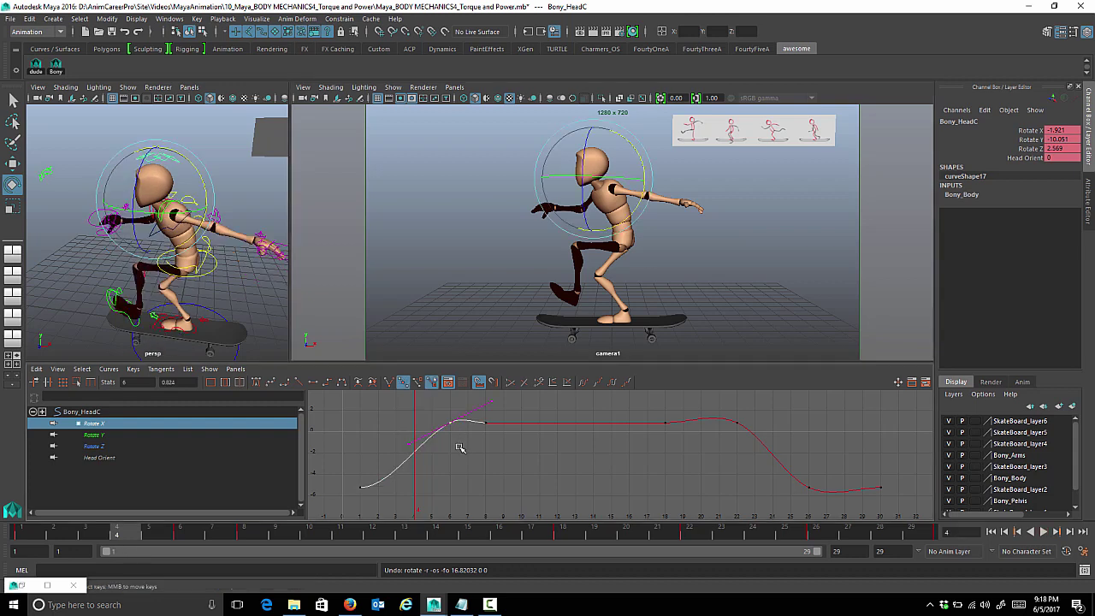
left_click(417, 451)
middle_click_drag(419, 455, 442, 497)
mouse_move(114, 536)
left_mouse_down()
mouse_move(102, 539)
mouse_move(124, 540)
left_mouse_up()
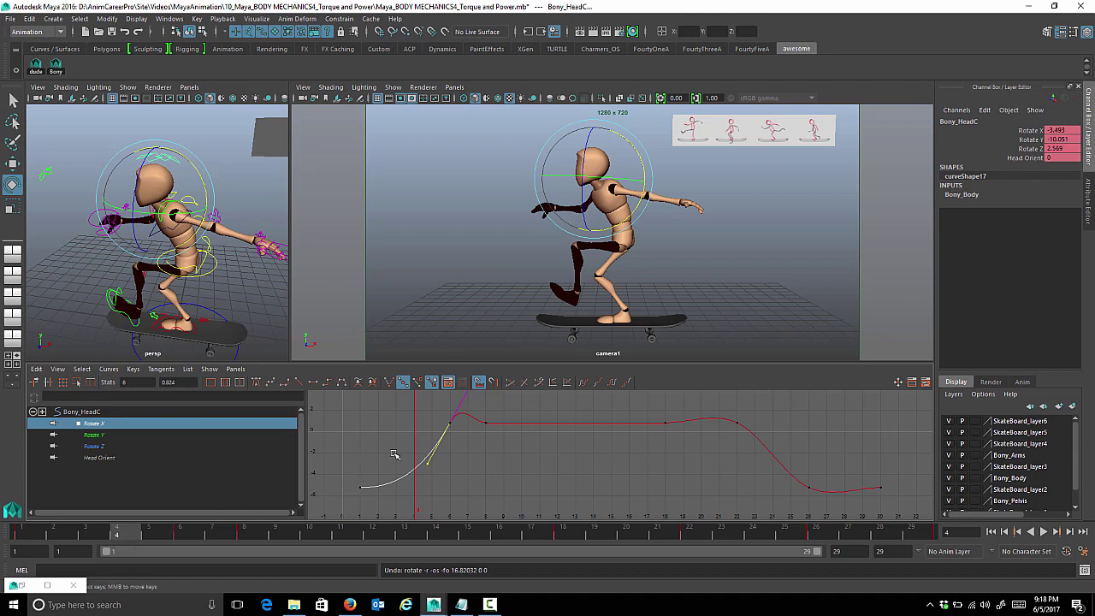
Lower the head's Rotate X key at frame 6 to -4.36, checking the playback between adjustments
middle_click_drag(452, 470, 482, 467)
key("alt+v")
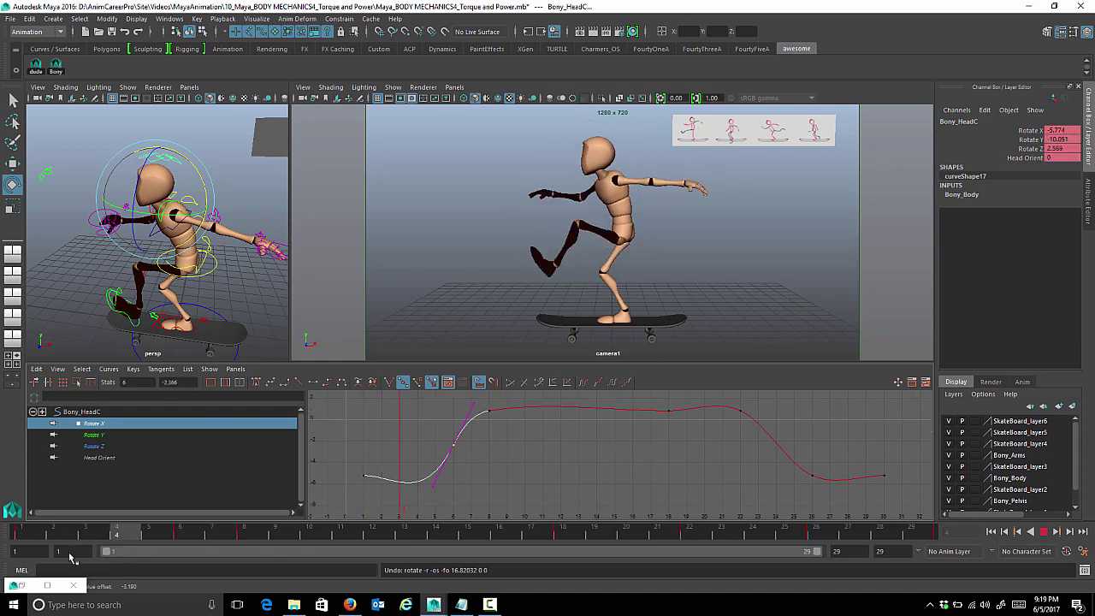
key("alt+v")
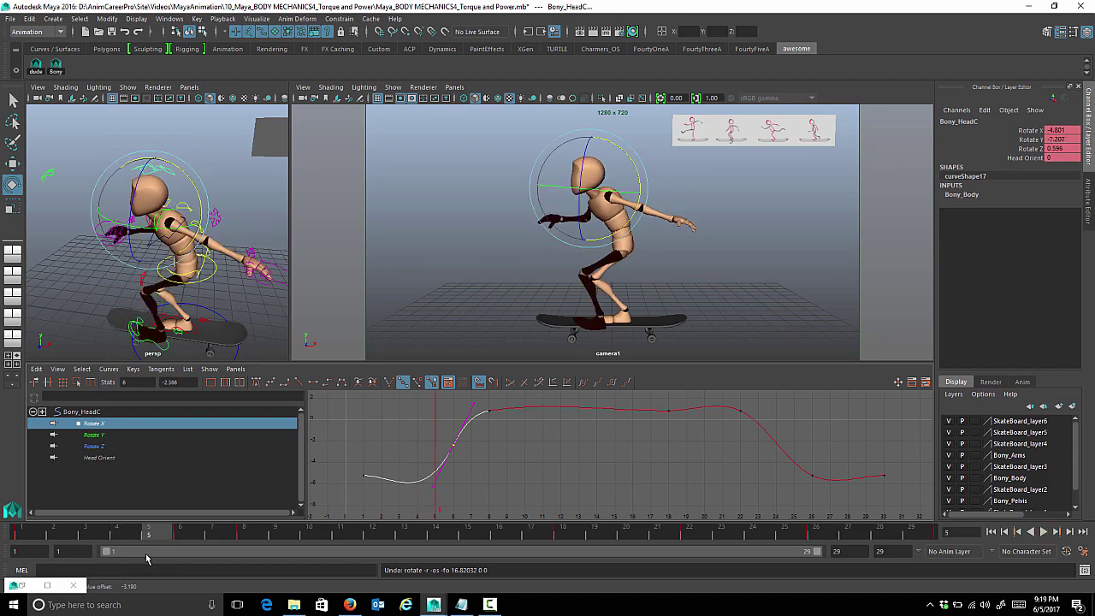
middle_click_drag(453, 507, 453, 505)
middle_click_drag(454, 459, 461, 489)
key("alt+v")
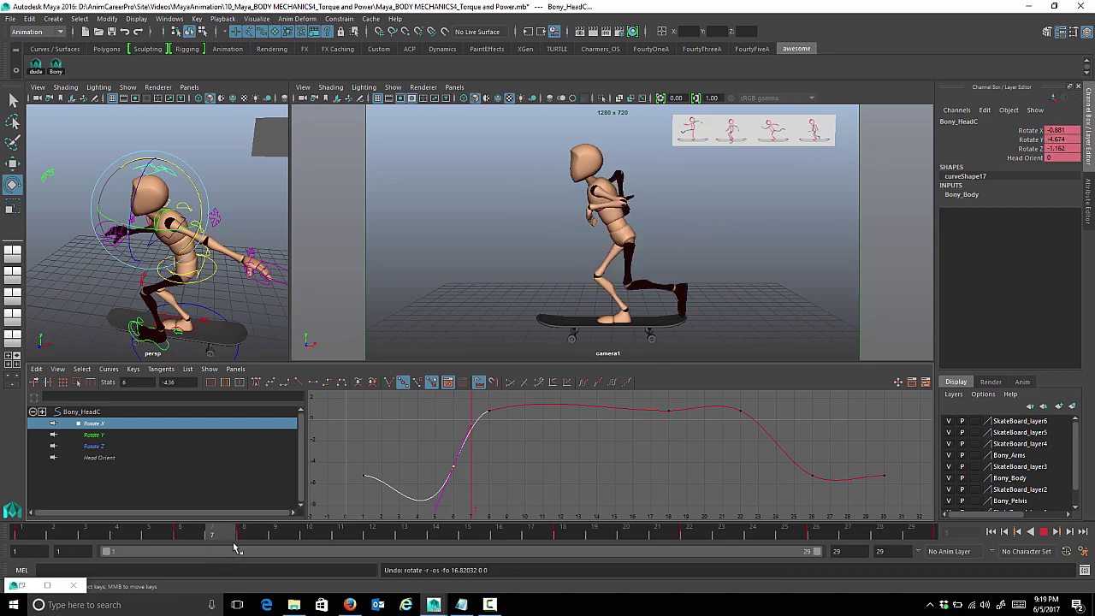
key("Escape")
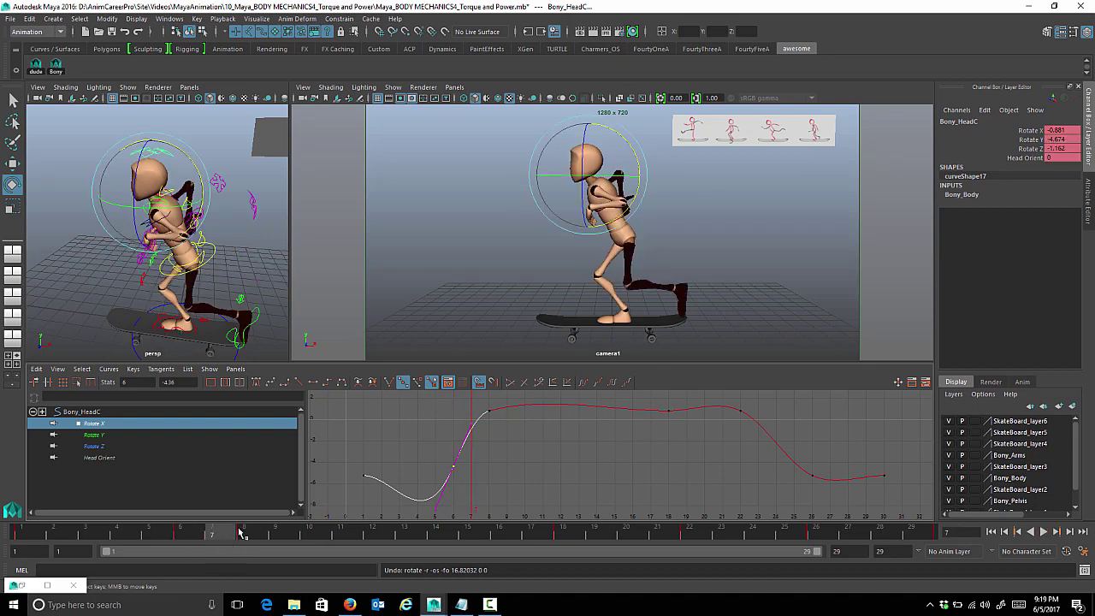
key("alt+v")
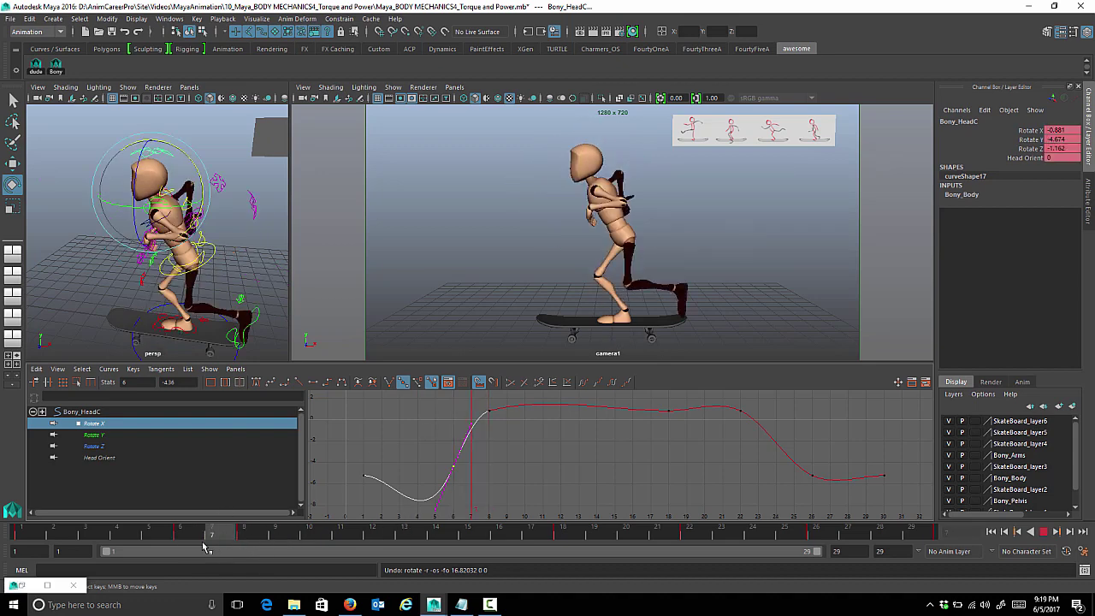
left_click(225, 539)
Break the tangents of the head's Rotate X key at frame 6 and steepen the outgoing one to overshoot before frame 8
right_click_drag(439, 441, 439, 456, "alt+shift")
scroll(440, 456, "up", 2)
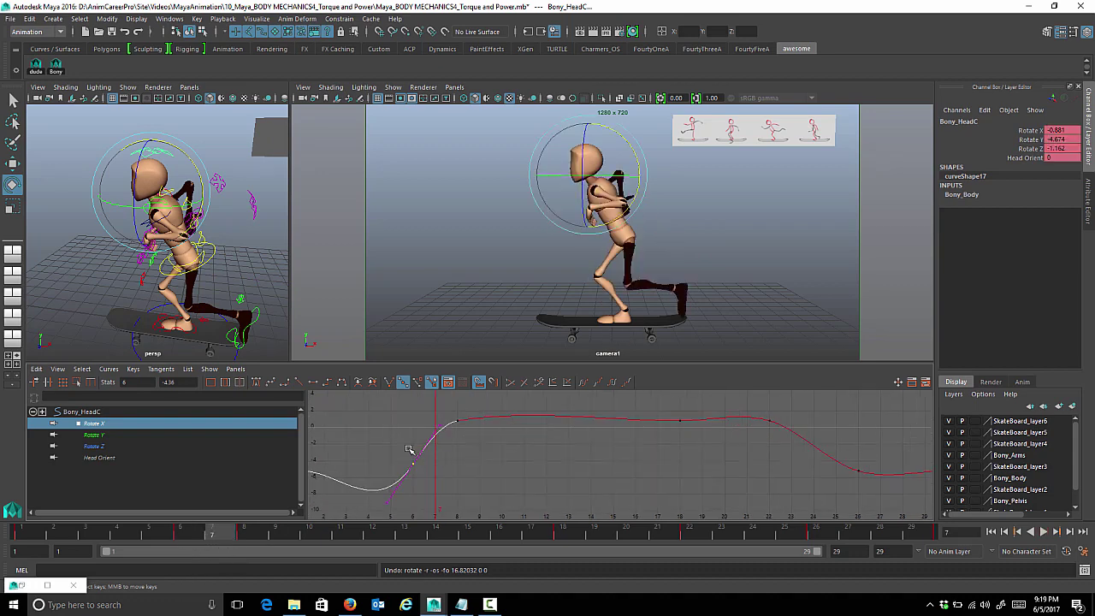
left_click(390, 384)
mouse_move(439, 443)
middle_mouse_down()
mouse_move(427, 453)
mouse_move(469, 475)
mouse_move(419, 421)
mouse_move(427, 428)
middle_mouse_up()
right_click_drag(426, 427, 554, 445, "alt+shift")
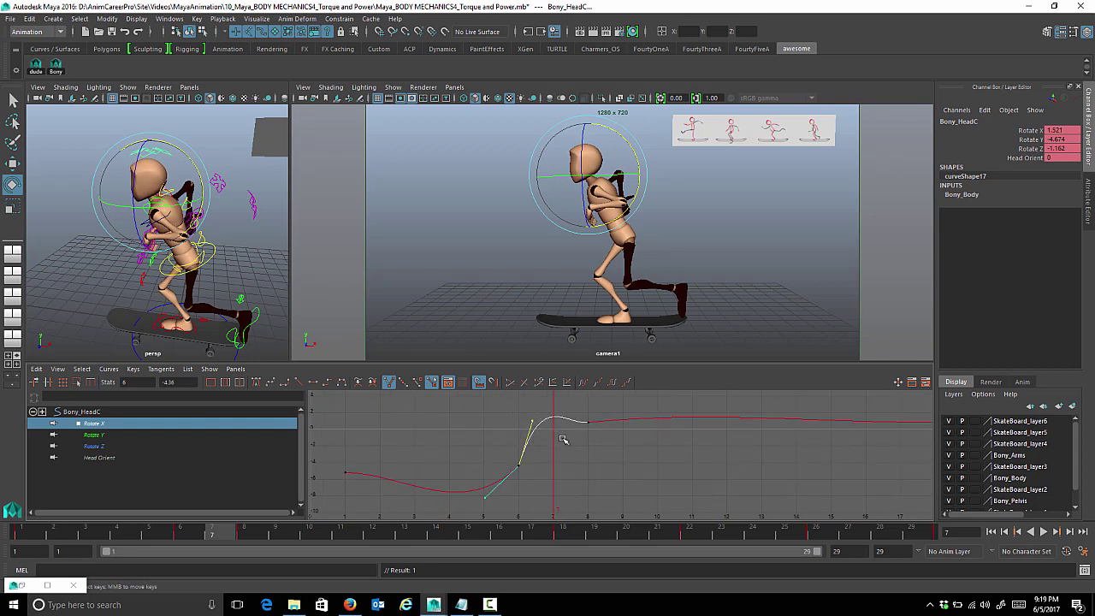
mouse_move(559, 447)
middle_mouse_down()
mouse_move(549, 435)
mouse_move(546, 451)
middle_mouse_up()
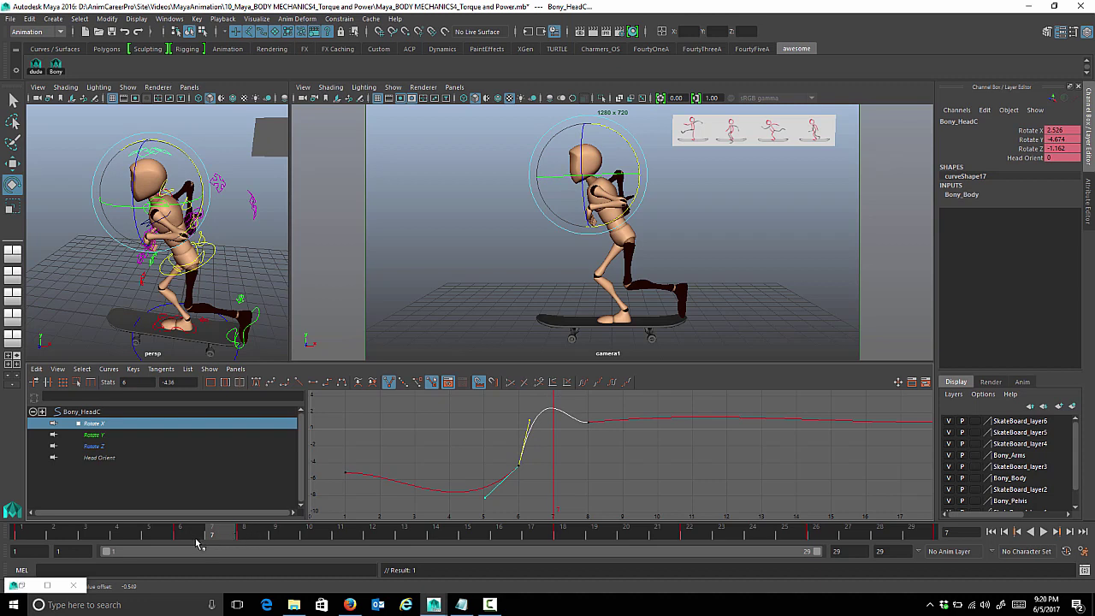
Try a steeper outgoing tangent on the head's Rotate X key at frame 6 and raise the frame 8 key to 5.319
right_click_drag(603, 428, 603, 439, "alt+shift")
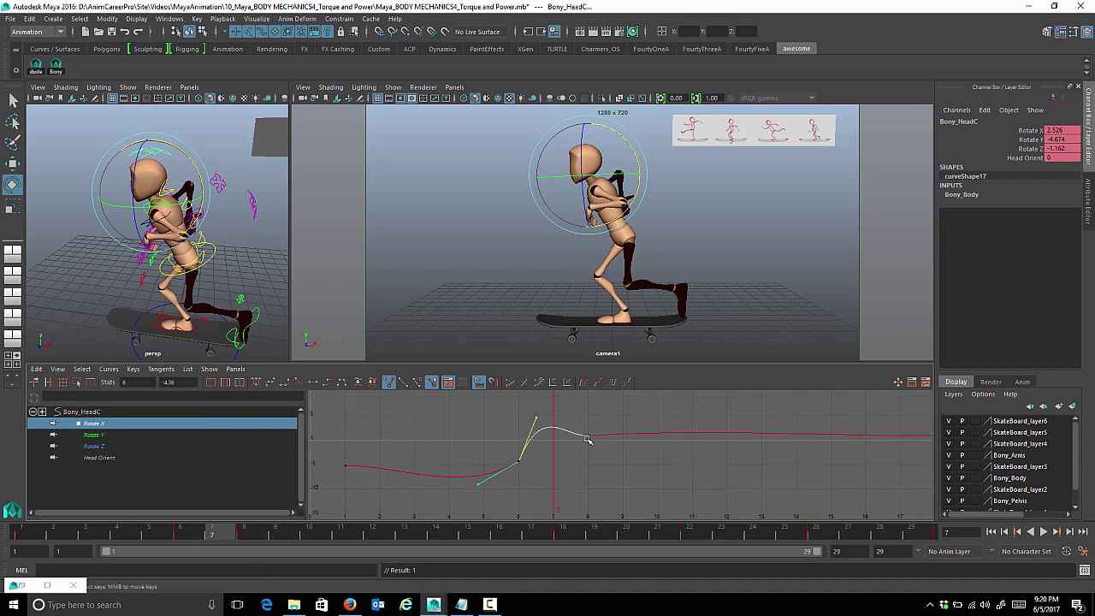
mouse_move(555, 438)
middle_mouse_down()
mouse_move(550, 419)
mouse_move(558, 427)
middle_mouse_up()
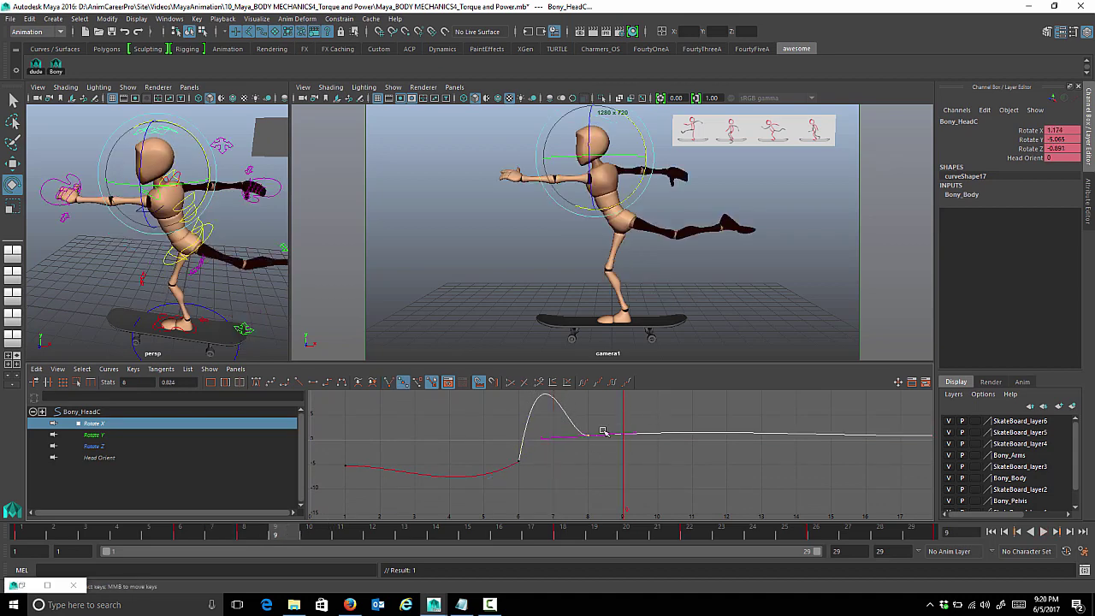
middle_click_drag(599, 452, 631, 447)
scroll(632, 449, "down", 2)
middle_click_drag(500, 490, 471, 495, "alt")
Angle the outgoing tangent of the head's Rotate X key at frame 8 further downward, scrubbing the following frames to check the motion
left_click_drag(236, 535, 435, 532)
middle_click_drag(632, 494, 546, 484, "alt")
scroll(631, 471, "down", 3)
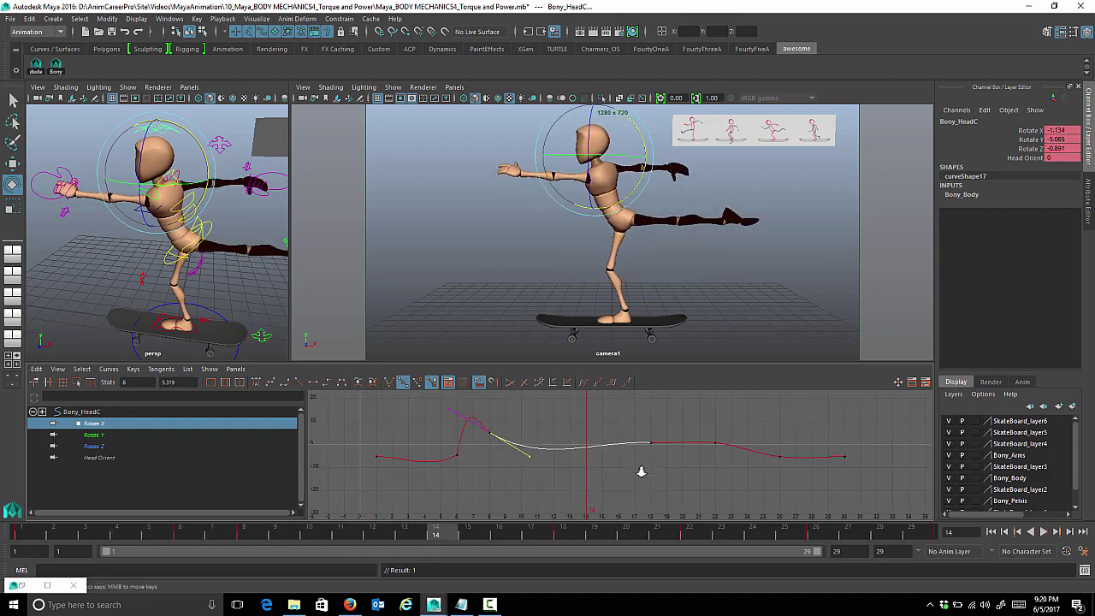
middle_click_drag(529, 445, 573, 471)
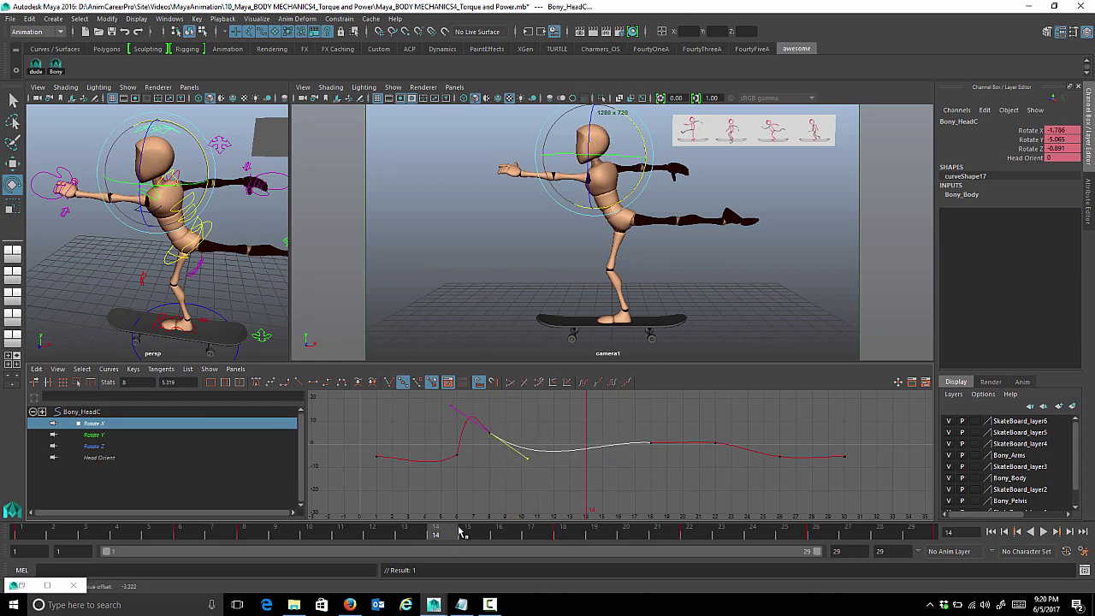
left_click_drag(473, 537, 571, 544)
Lower the head's Rotate X key at frame 18 to -11.073
left_click_drag(616, 417, 663, 460)
middle_click_drag(661, 458, 653, 484)
left_click_drag(613, 430, 628, 487)
middle_click_drag(628, 488, 629, 497)
Play the skateboard cycle several times from the start to review the head's motion after the curve edits
key("alt+v")
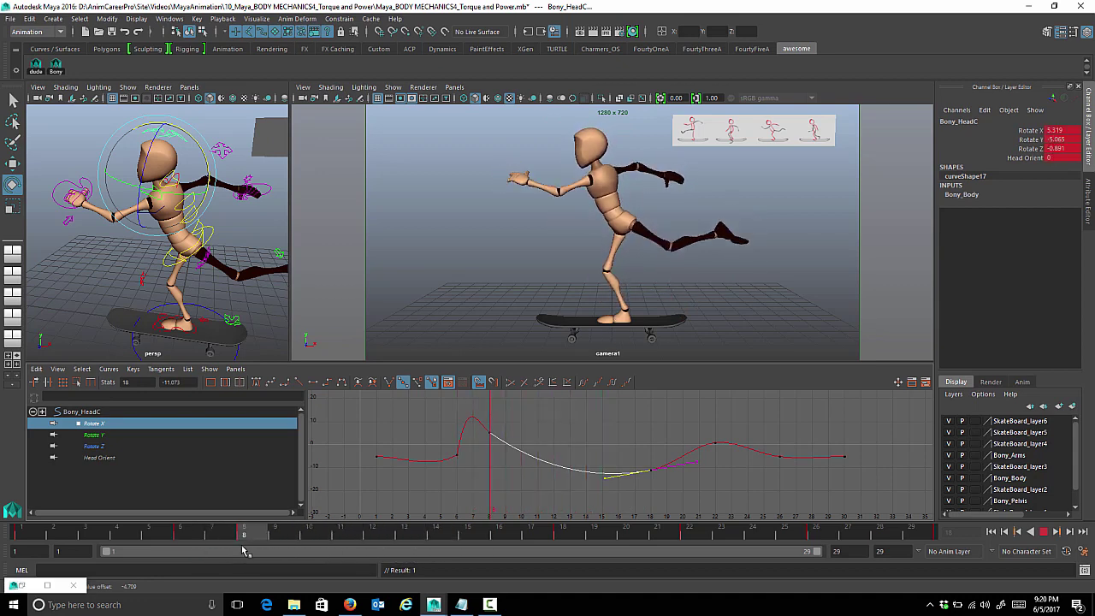
left_click(51, 532)
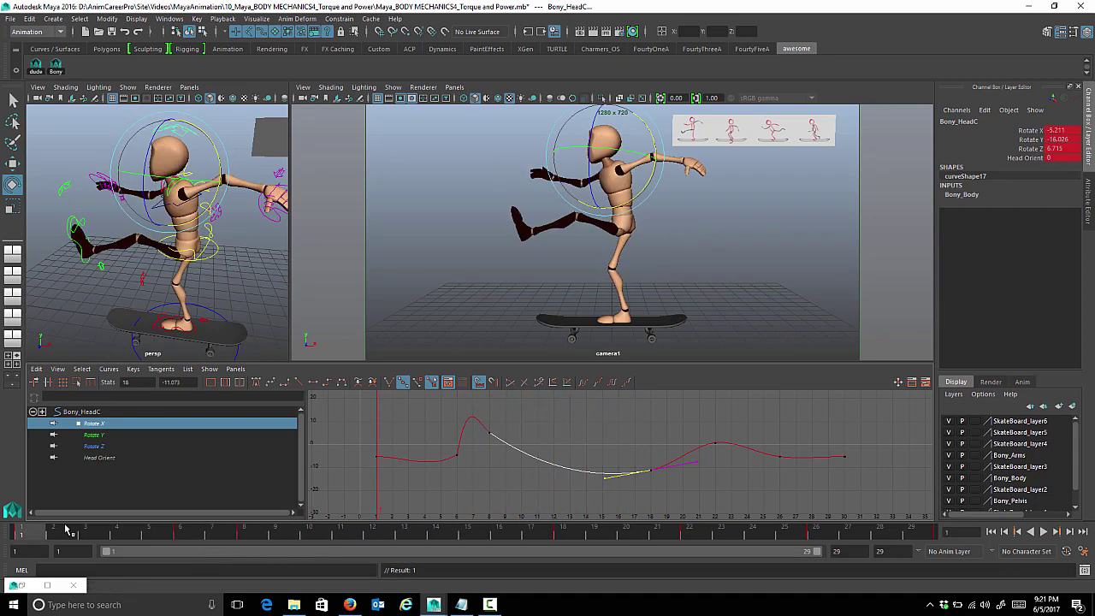
left_click(1044, 531)
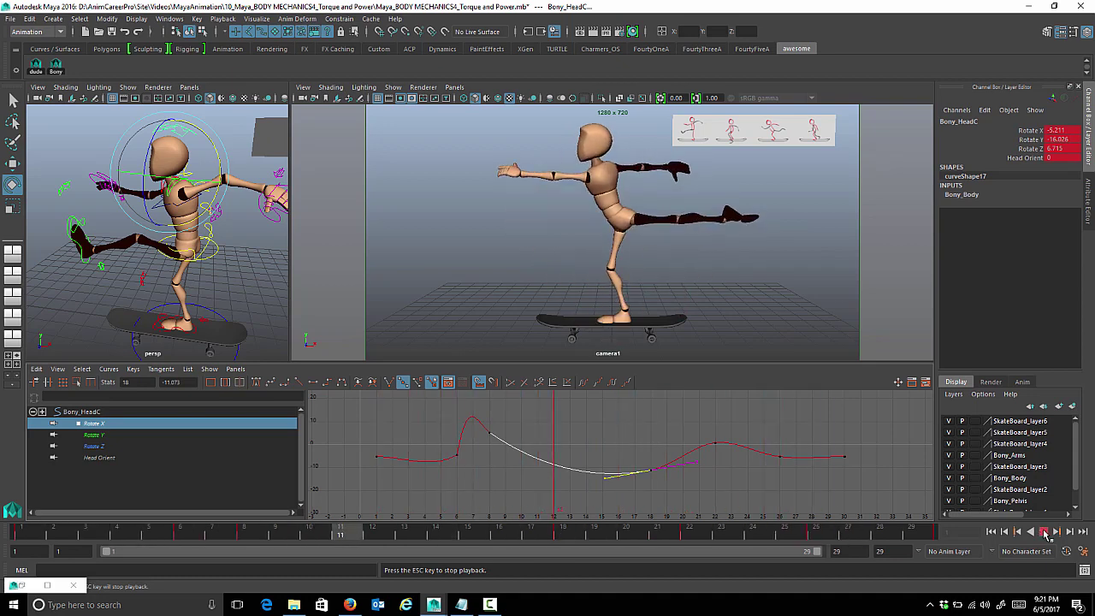
left_click(1042, 532)
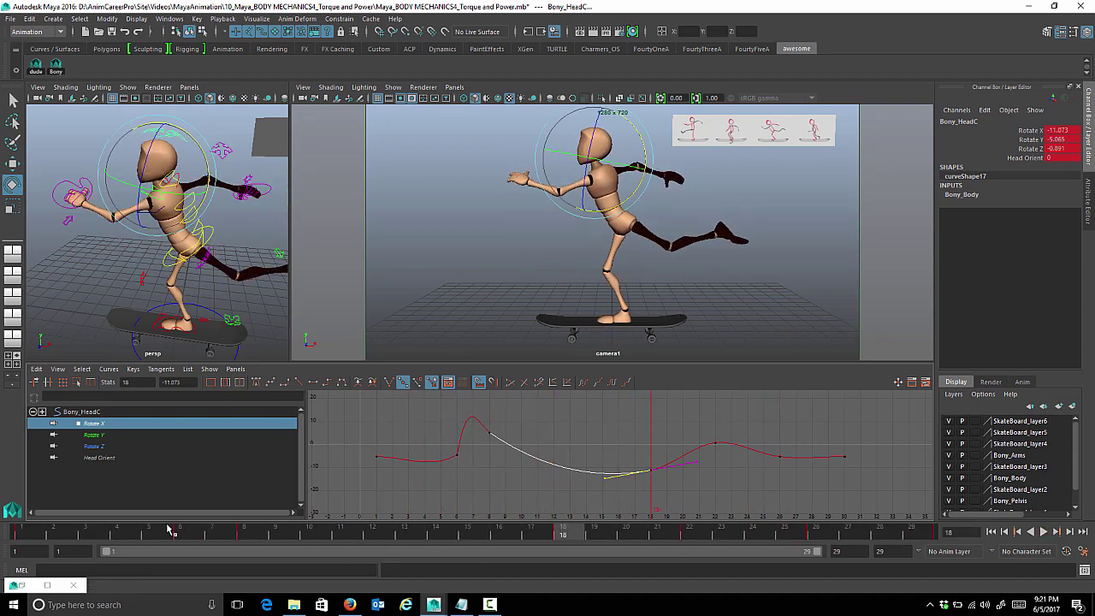
key("alt+v")
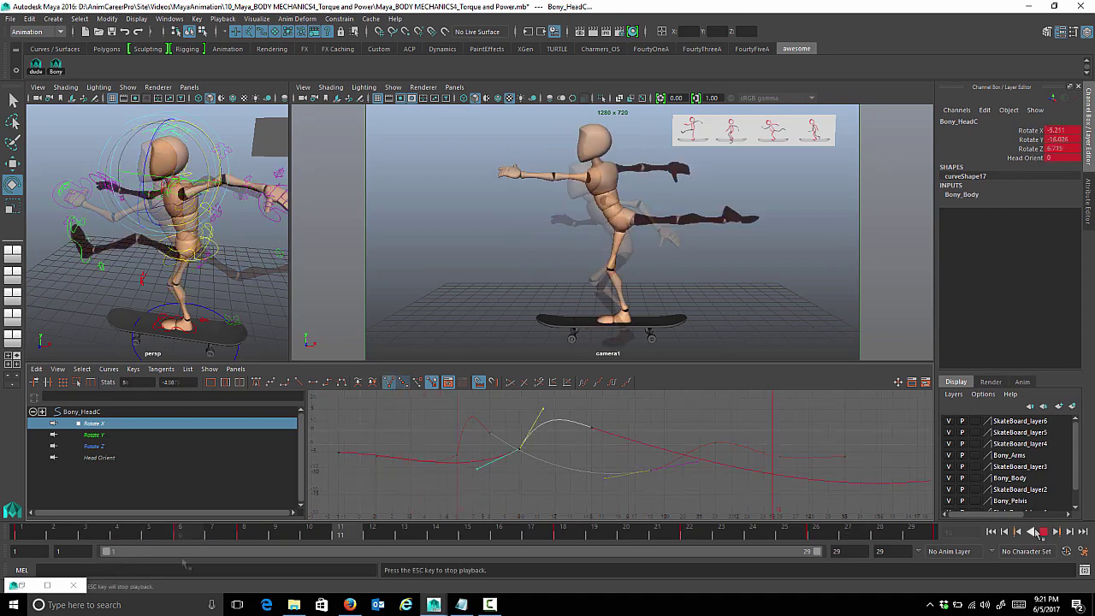
left_click(1031, 531)
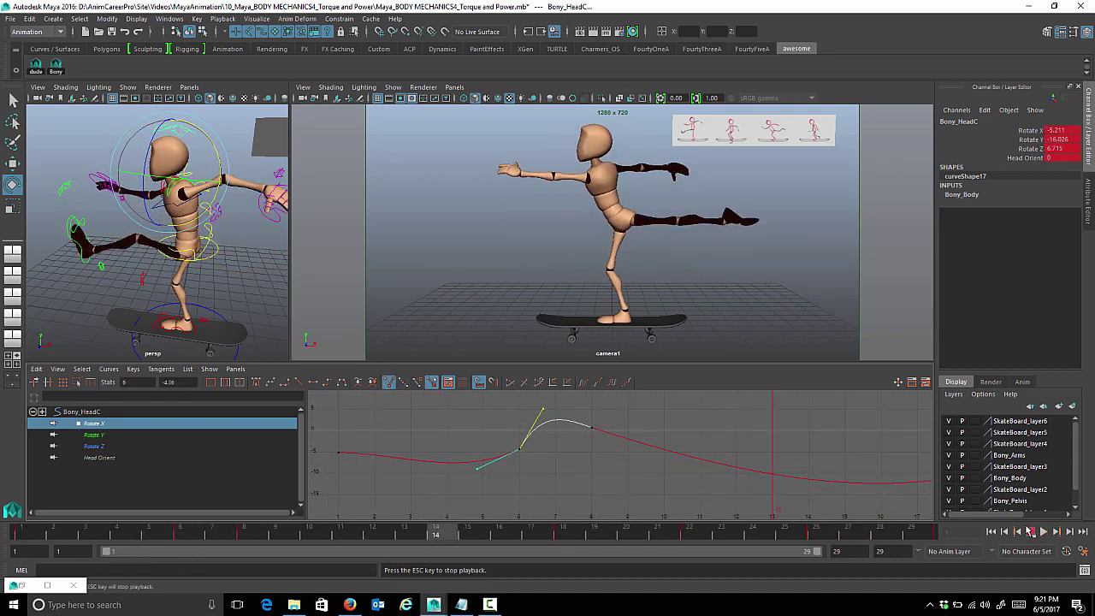
key("Escape")
key("alt+v")
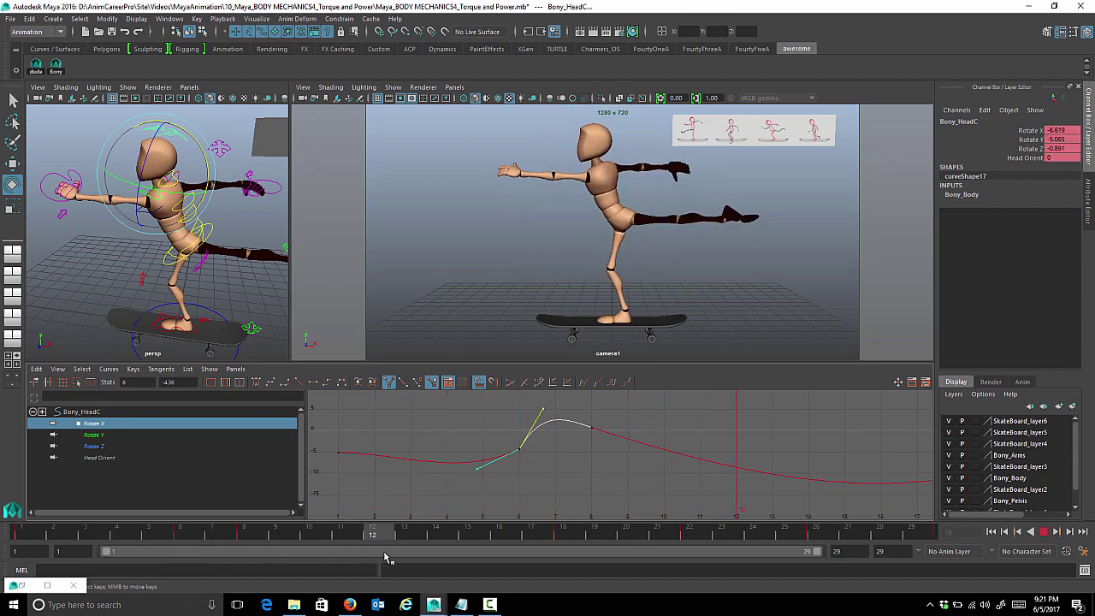
key("Escape")
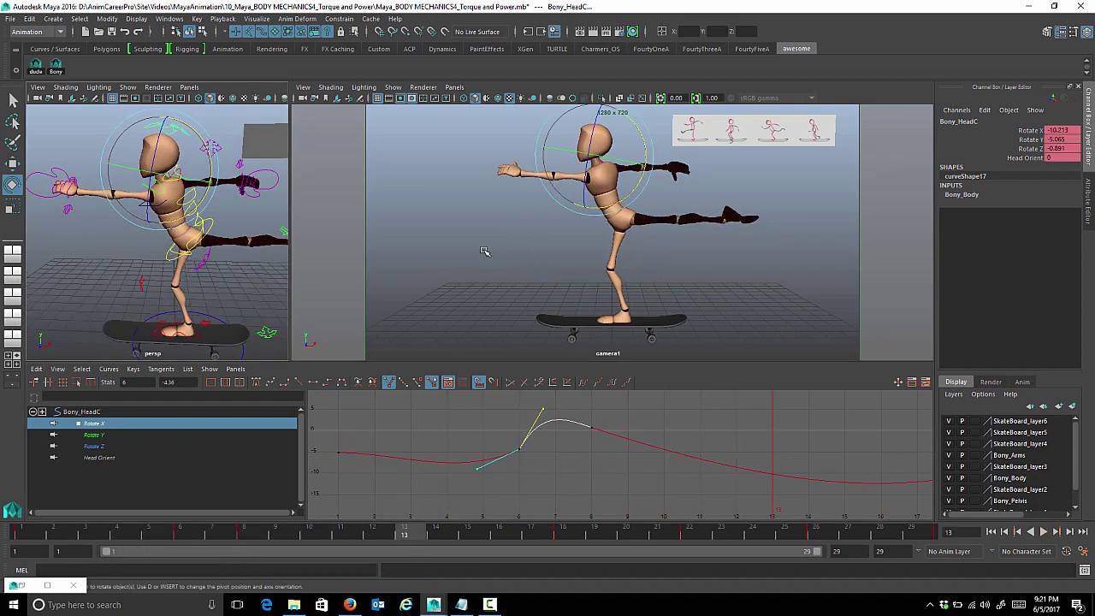
Examine the left foot control's motion over the first frames by repeated playback and scrubbing
left_click_drag(229, 295, 208, 248, "alt")
middle_click_drag(208, 247, 211, 247, "alt")
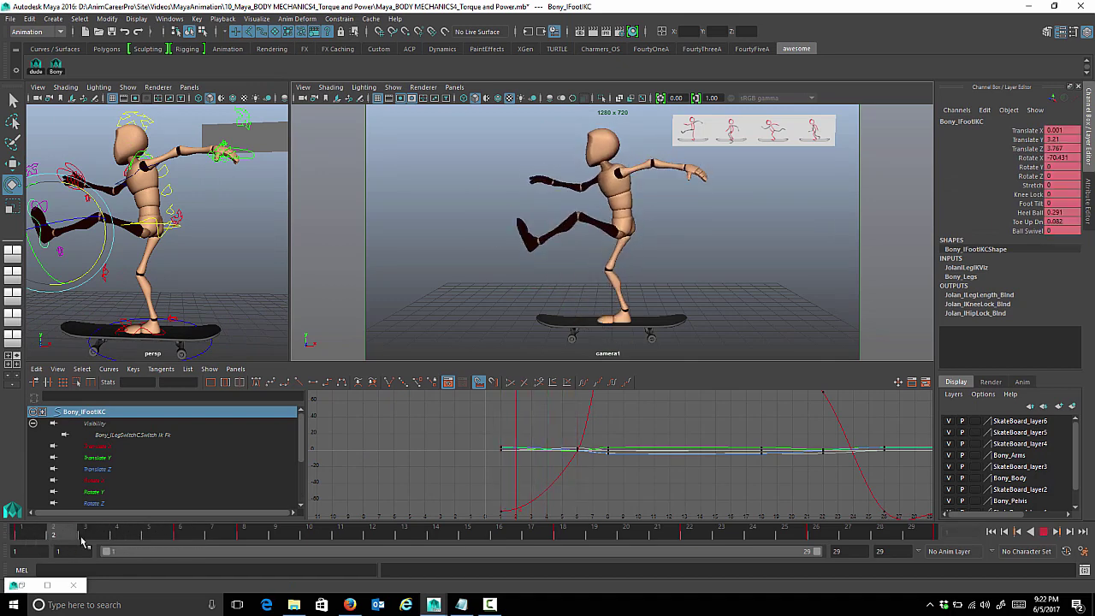
left_click(34, 536)
key("alt+v")
left_click_drag(62, 546, 26, 547)
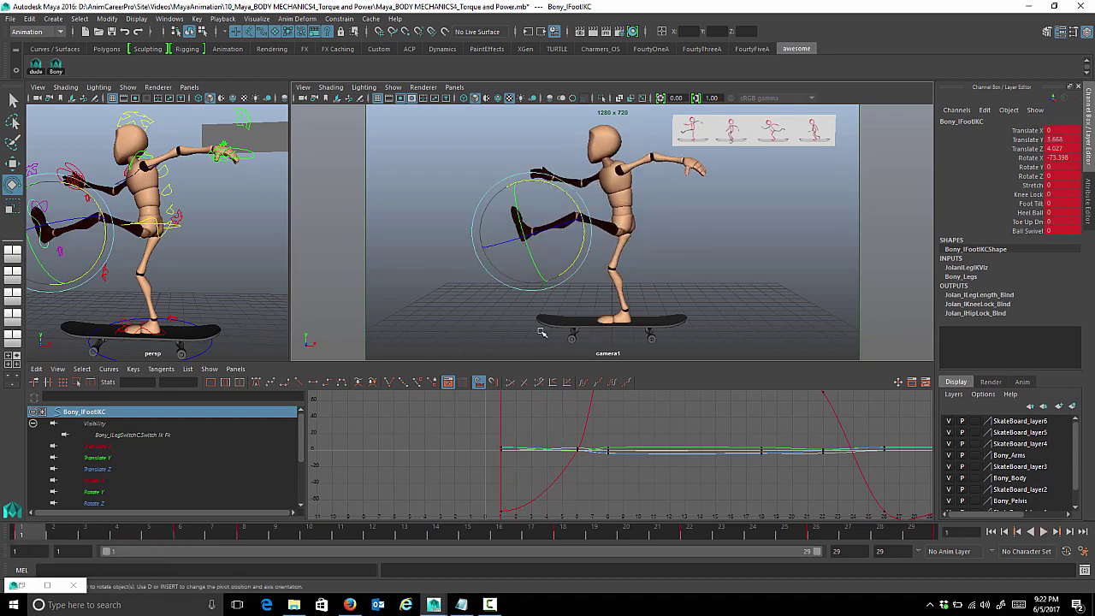
key("alt+v")
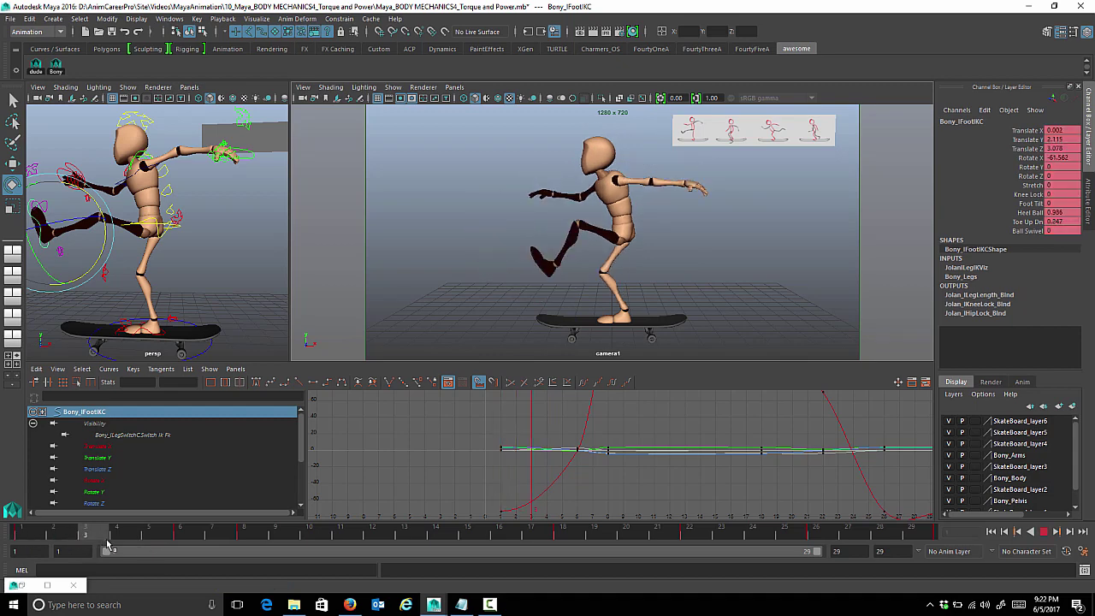
left_click_drag(131, 547, 103, 536)
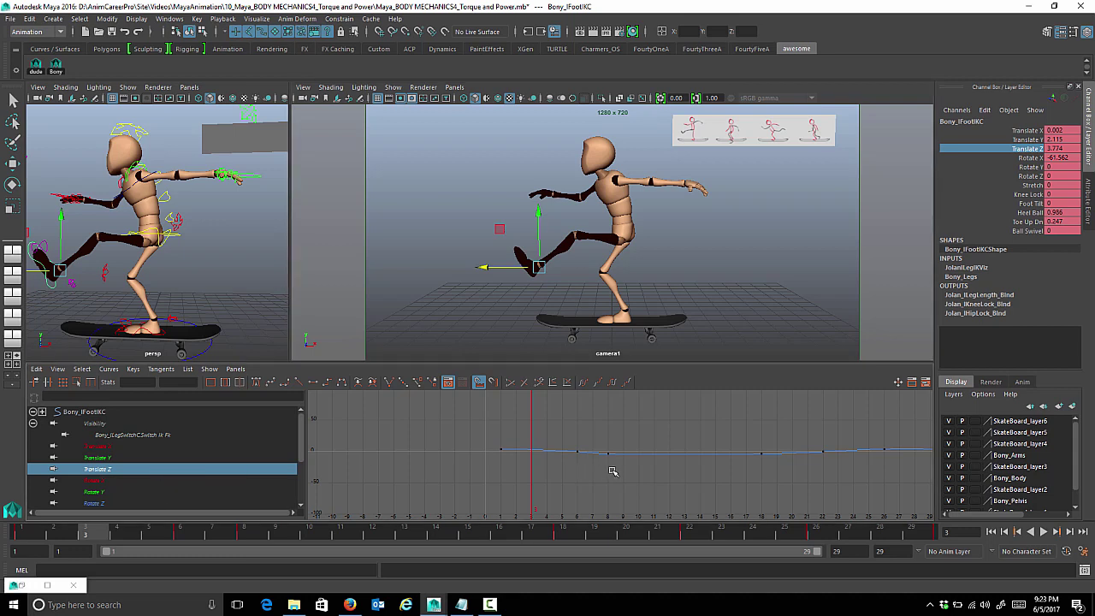
Steepen the tangents of the left foot's Translate Z key at frame 6 so the foot stays forward longer, checking the playback
right_click_drag(612, 470, 617, 392, "alt+shift")
scroll(620, 446, "up", 1)
middle_click_drag(621, 433, 630, 473, "alt")
right_click_drag(631, 474, 630, 435, "alt+shift")
key("f")
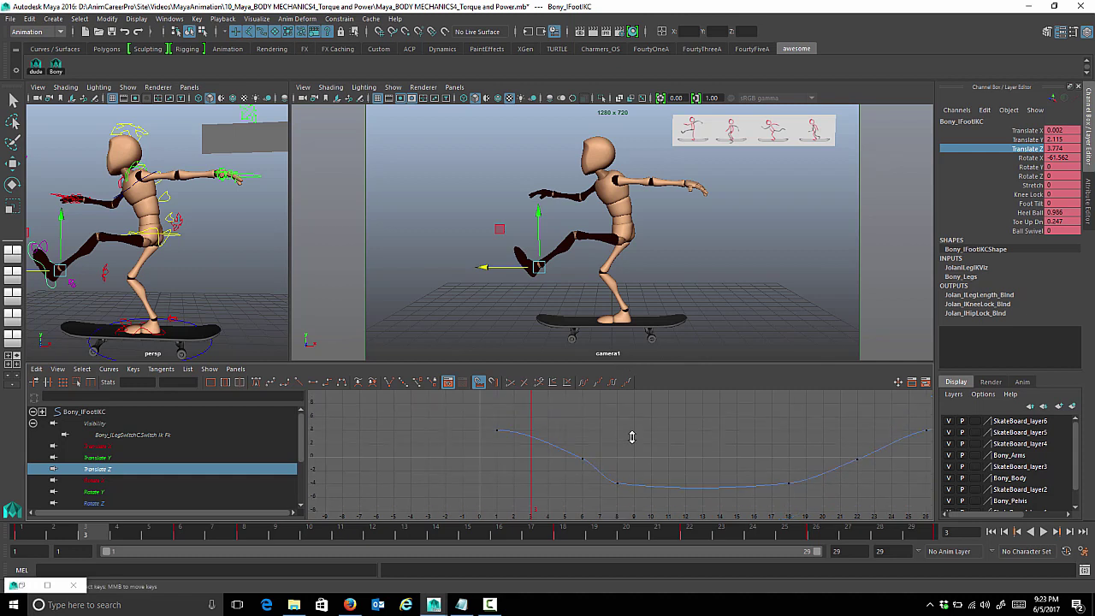
left_click(604, 472)
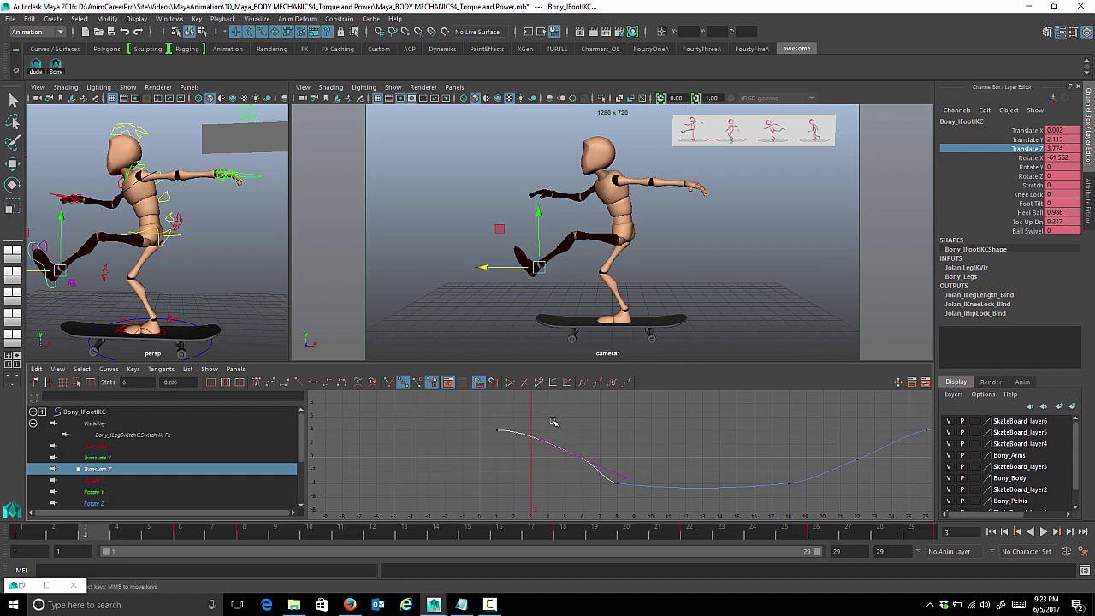
middle_click_drag(545, 497, 546, 463)
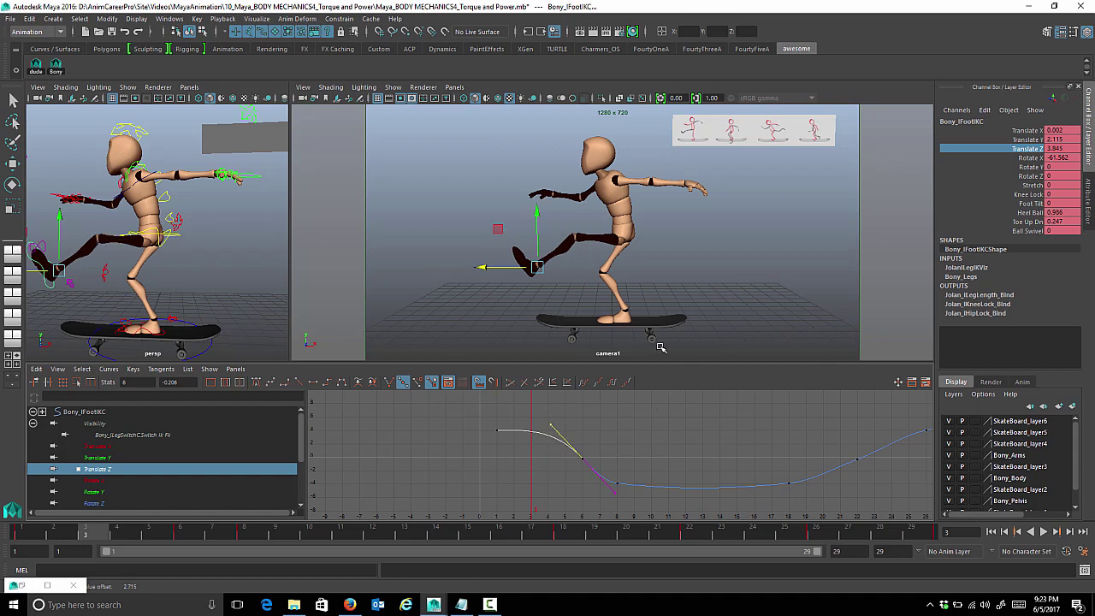
mouse_move(87, 534)
left_mouse_down()
mouse_move(40, 533)
mouse_move(85, 534)
left_mouse_up()
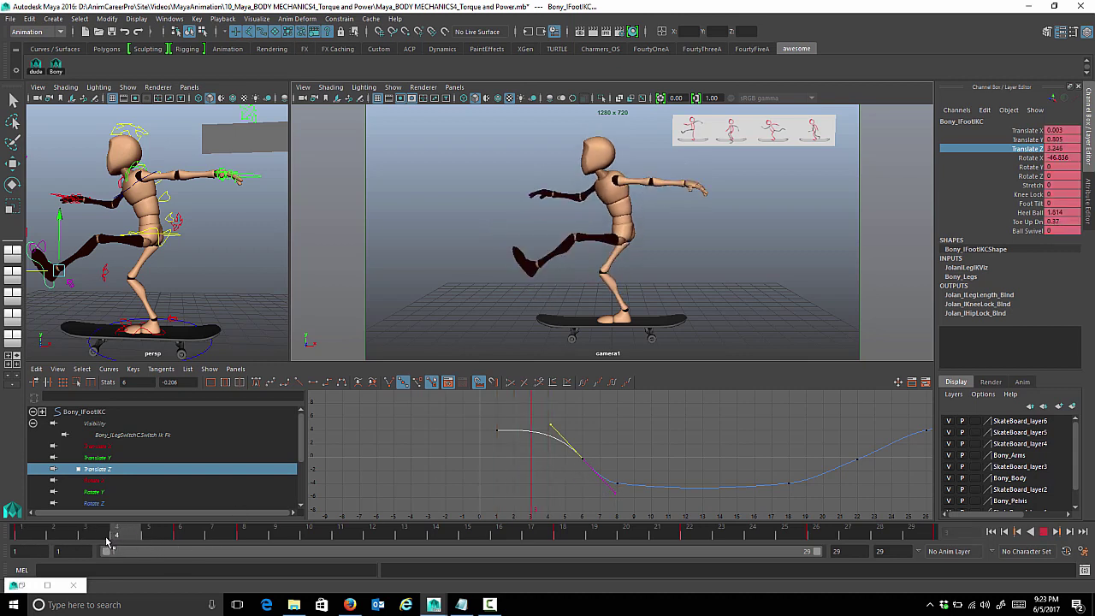
middle_click_drag(538, 460, 544, 464)
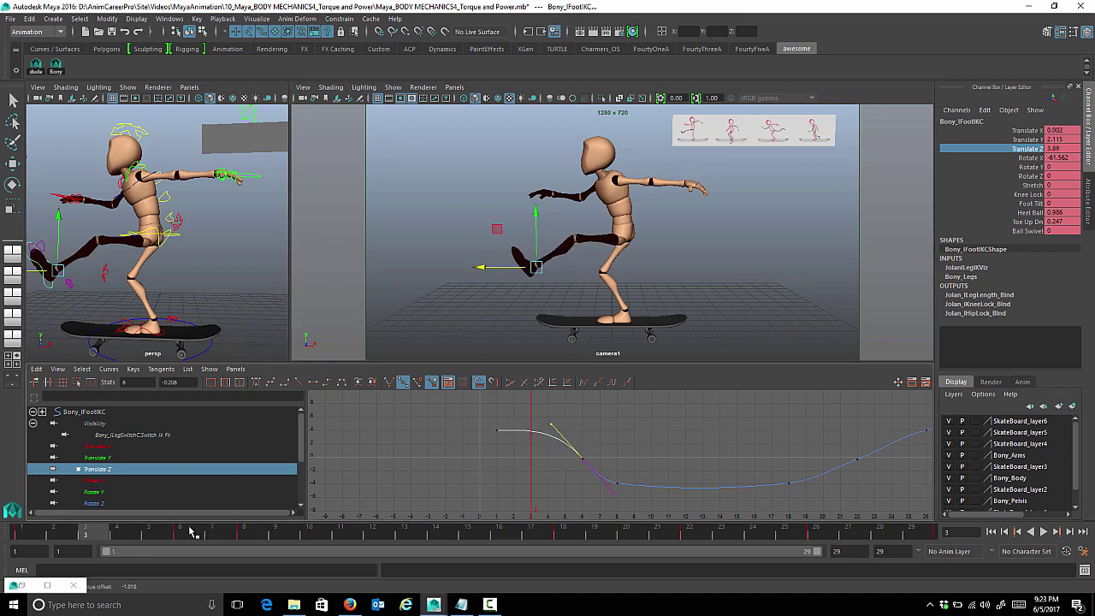
key("alt+v")
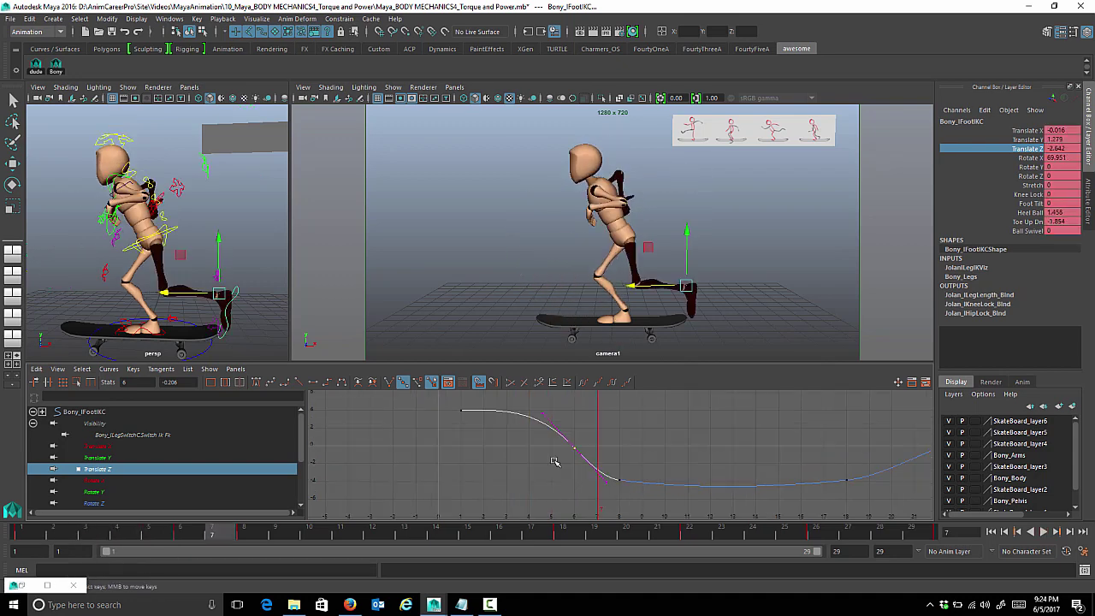
Fine-tune the incoming tangent of the left foot's Translate Z key at frame 6 so the curve leaves frame 1 level without overshooting
middle_click_drag(596, 443, 597, 477)
key("ctrl+z")
left_click(540, 415)
middle_click_drag(513, 438, 497, 382)
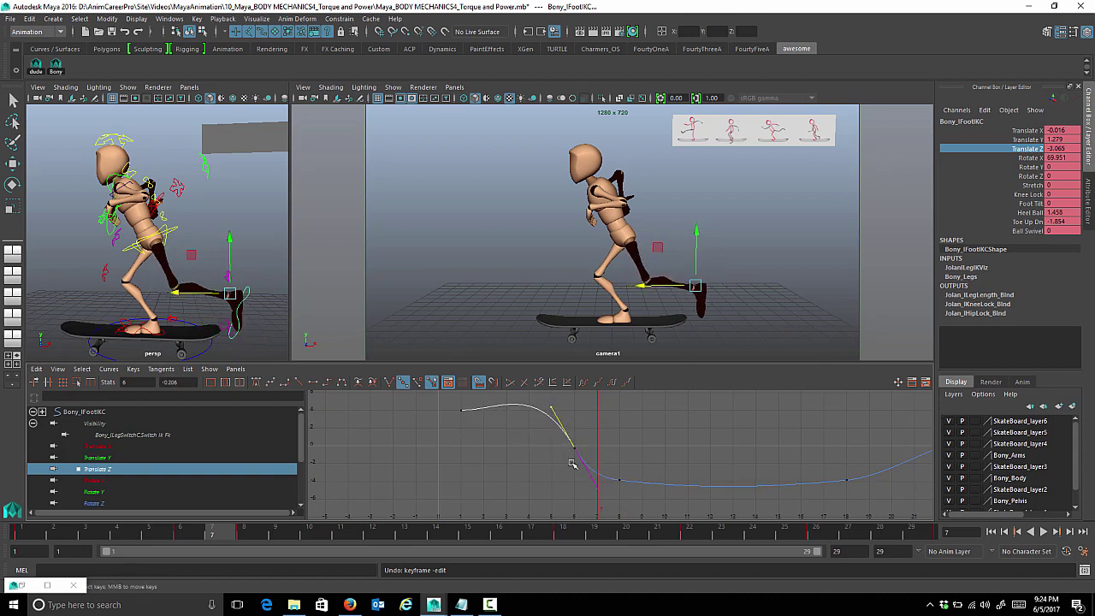
middle_click_drag(486, 435, 488, 448)
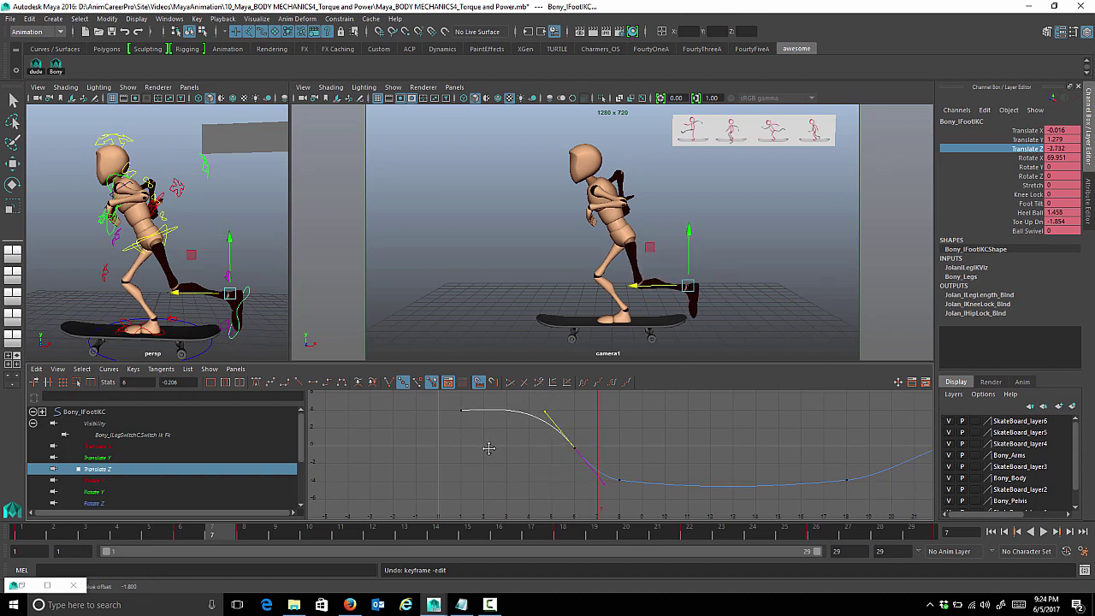
key("alt+v")
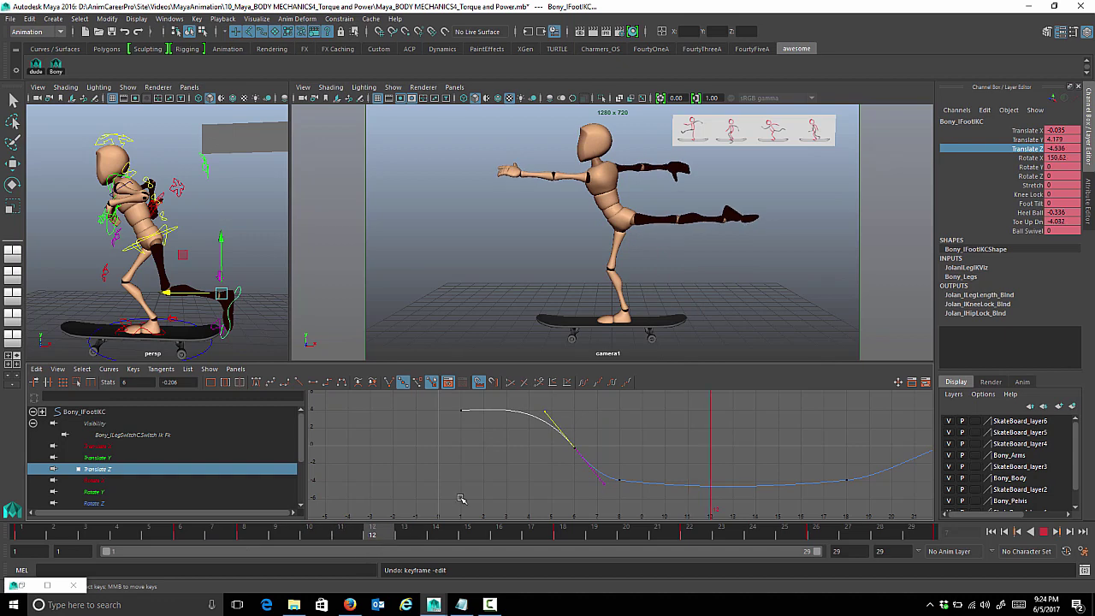
key("alt+v")
Apply flat tangents to the left foot's Translate Z keys at frames 8 and 18 and check the extended leg in playback
right_click_drag(721, 475, 663, 465, "alt+shift")
middle_click_drag(664, 465, 602, 444, "alt")
left_click_drag(566, 437, 620, 474)
middle_click_drag(631, 494, 638, 486)
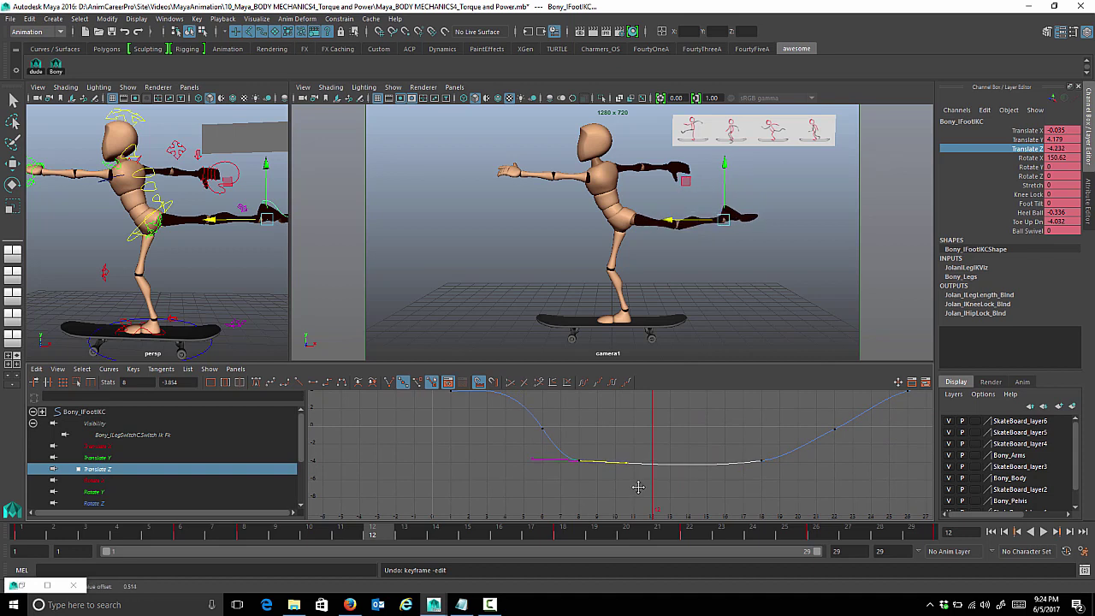
left_click_drag(572, 434, 621, 499)
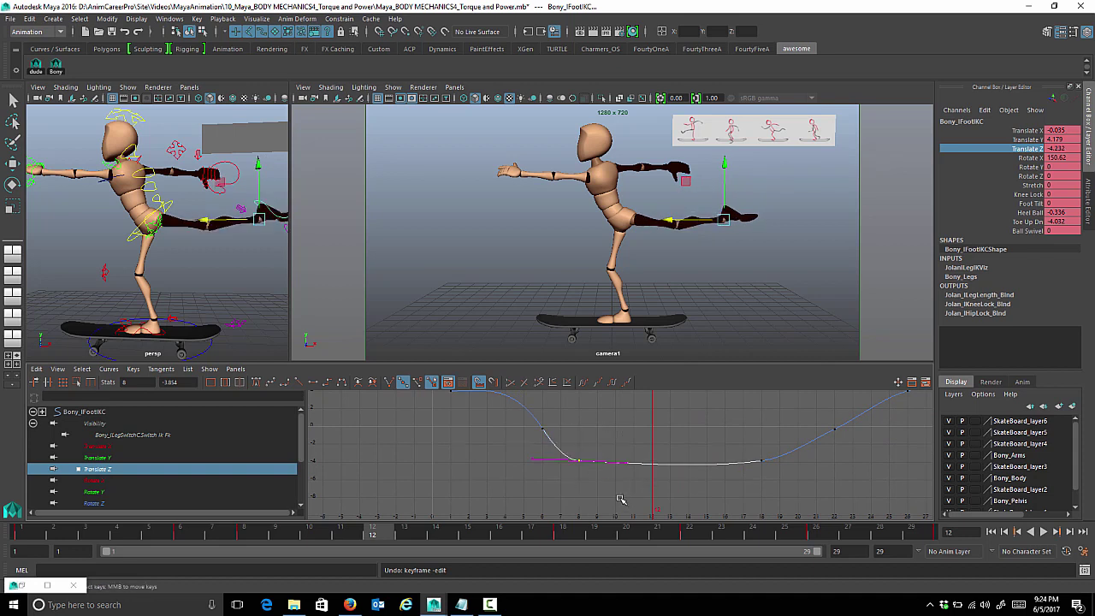
left_click_drag(711, 443, 775, 486, "shift")
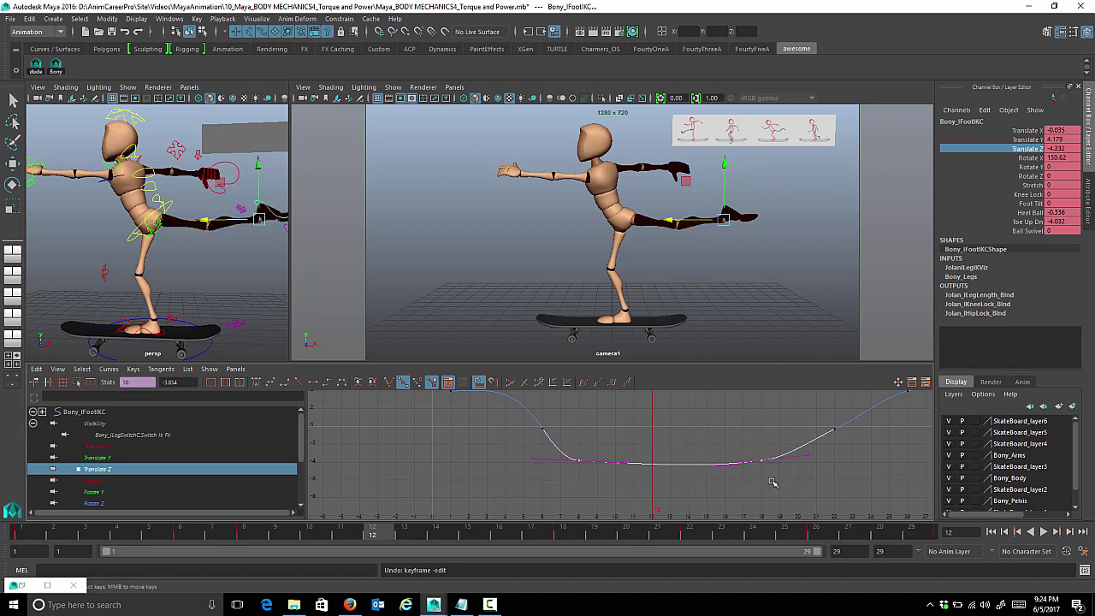
left_click(313, 384)
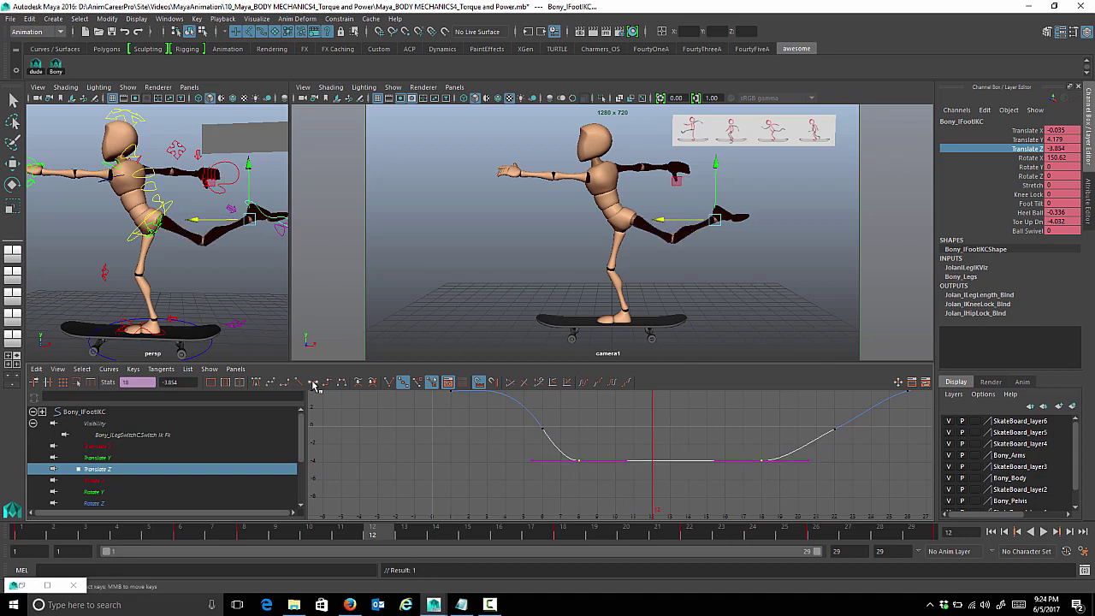
key("alt+v")
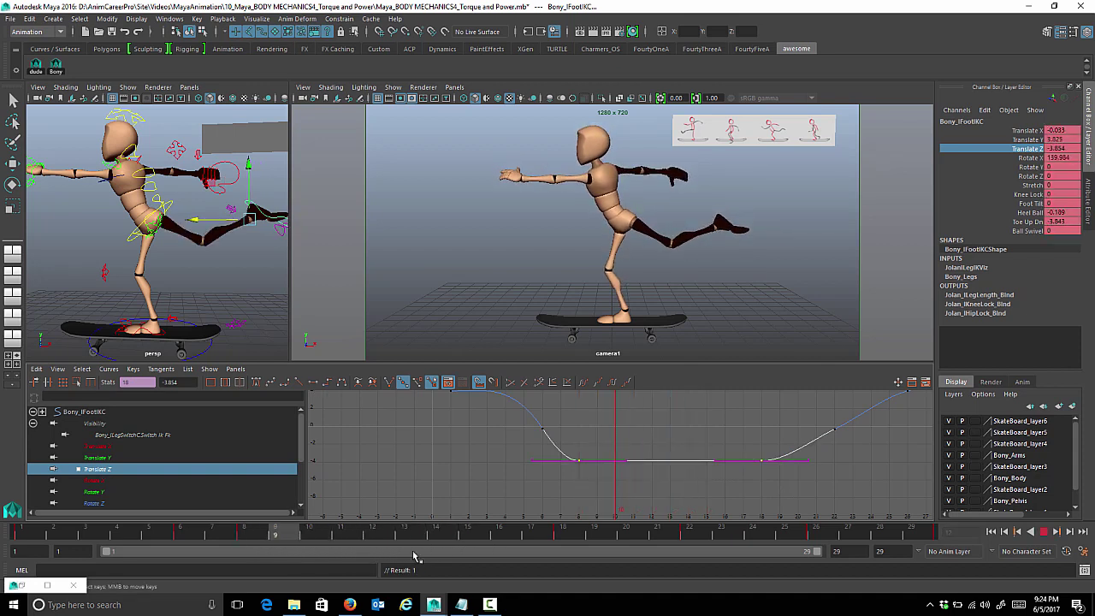
key("alt+v")
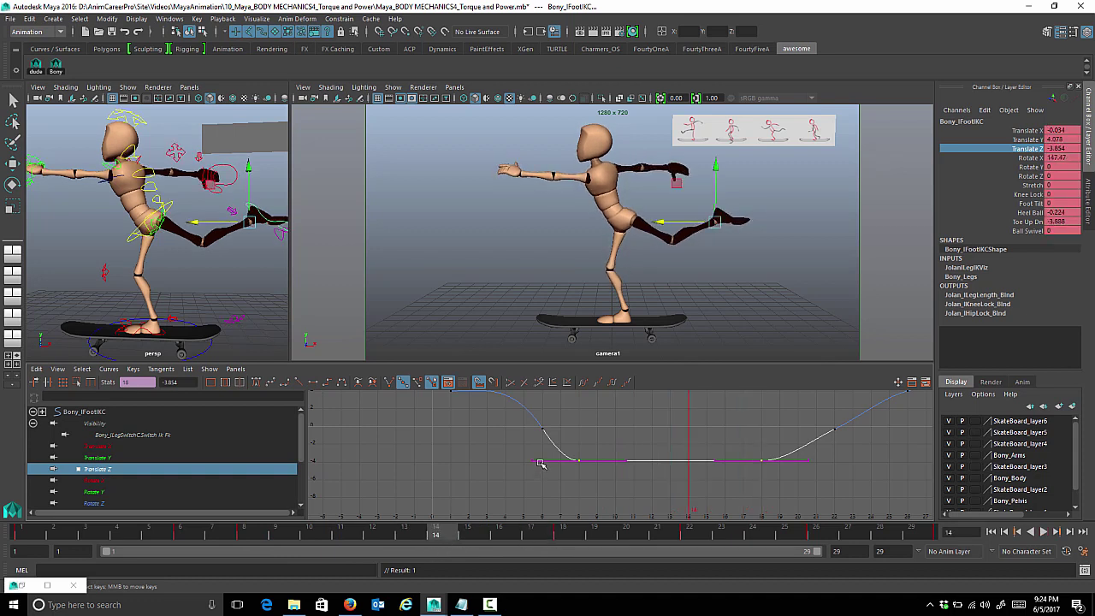
mouse_move(661, 224)
left_mouse_down()
mouse_move(693, 234)
mouse_move(642, 231)
mouse_move(661, 231)
left_mouse_up()
key("ctrl+z")
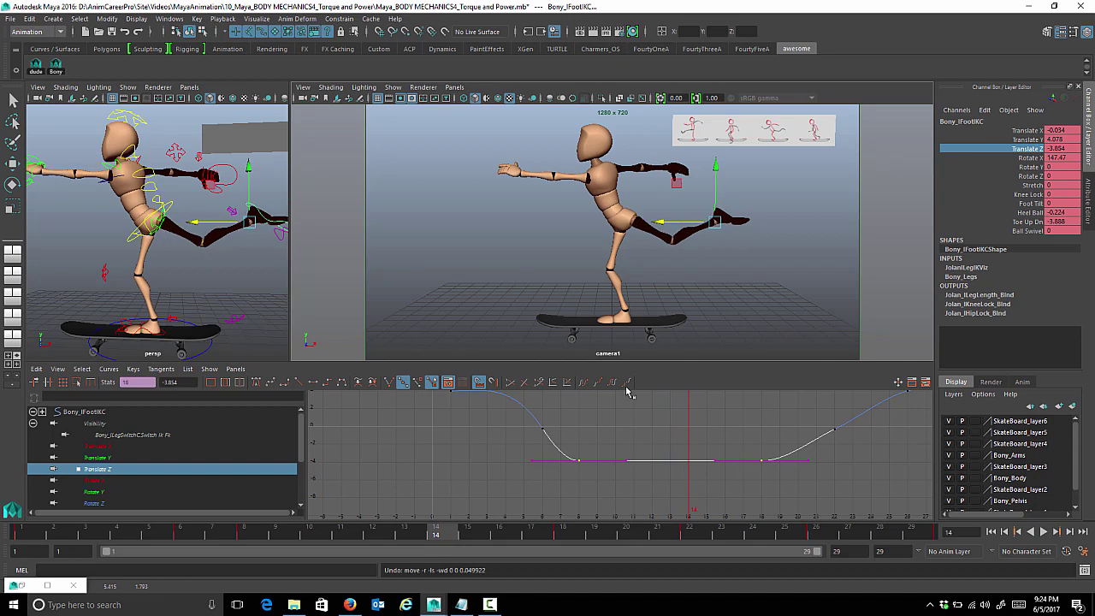
Lower the outgoing tangent of the left foot's Translate Z key at frame 26 to smooth the approach to frame 30
key("alt+v")
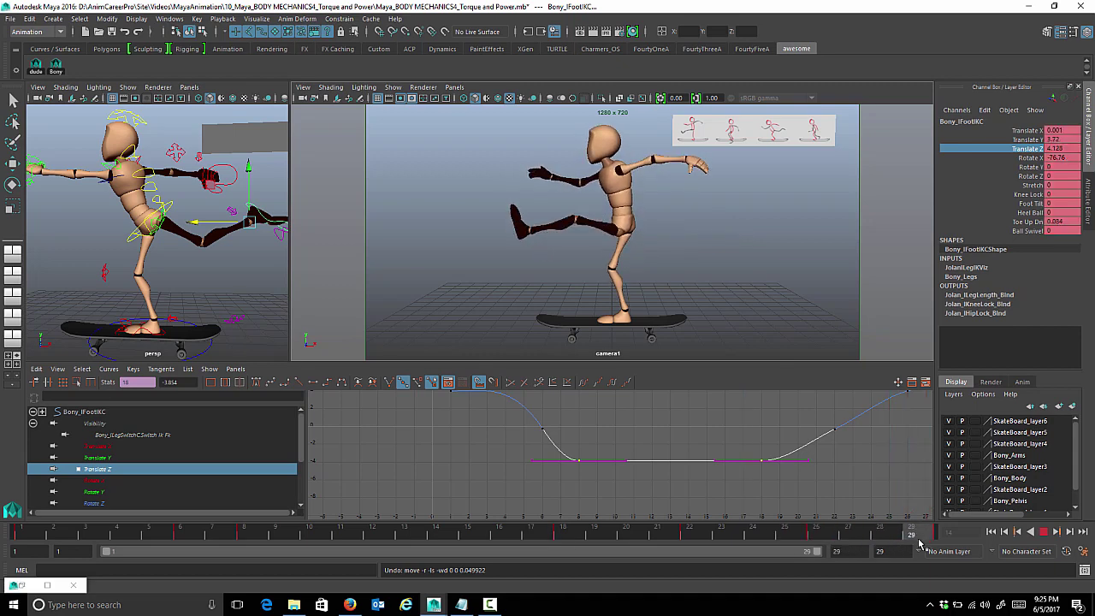
left_click_drag(889, 545, 887, 539)
middle_click_drag(875, 440, 581, 490, "alt")
scroll(582, 491, "up", 4)
left_click_drag(574, 408, 633, 451)
middle_click_drag(634, 452, 636, 469)
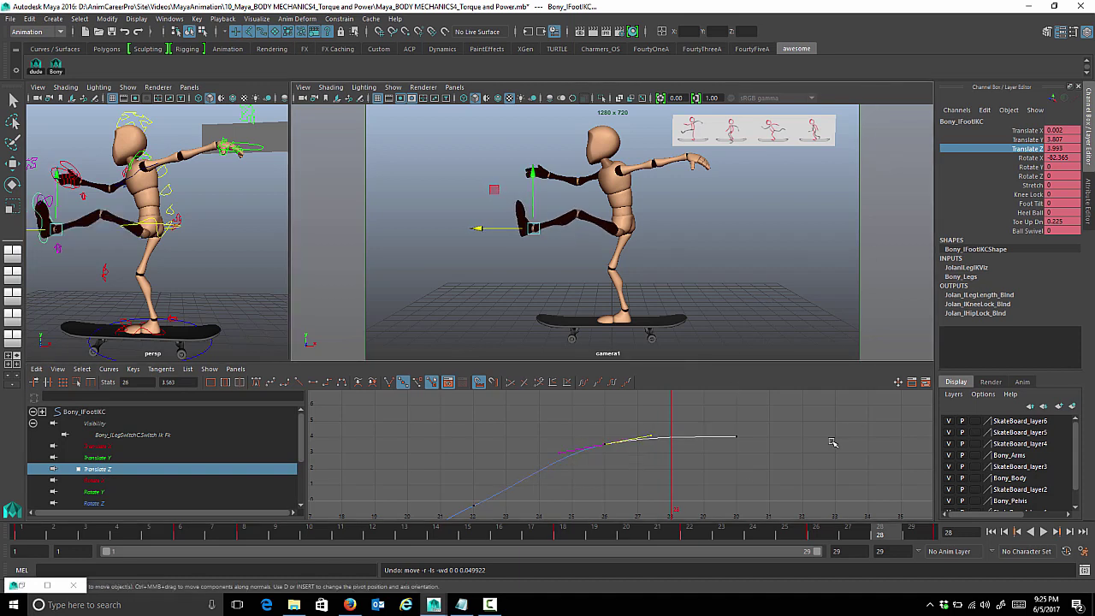
key("alt+v")
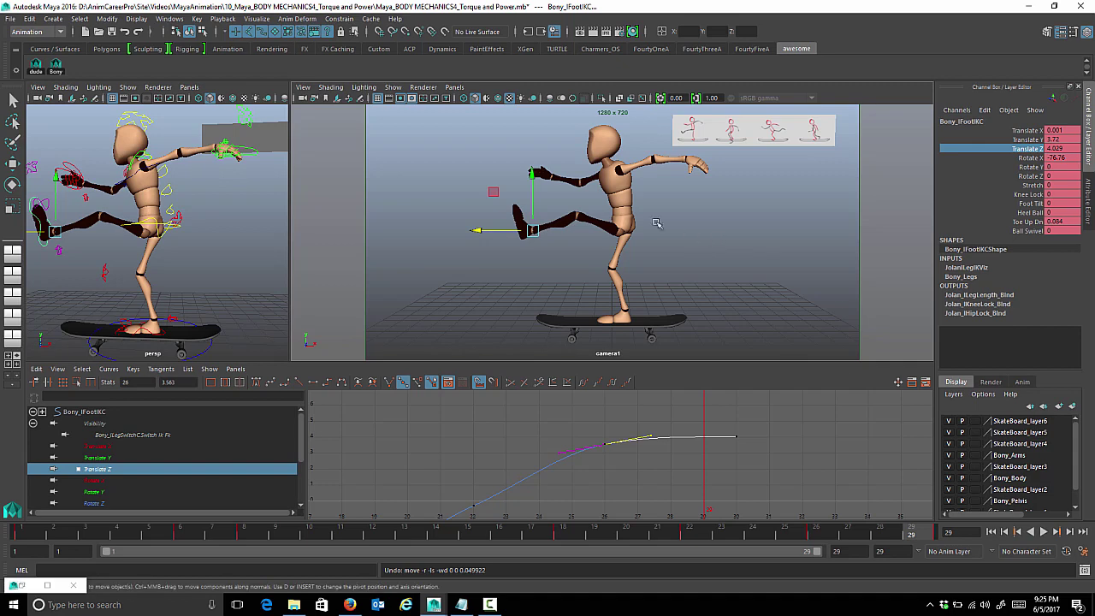
Play the loop to check the left foot's motion, and select the left wrist control at frame 4
left_click(1044, 532)
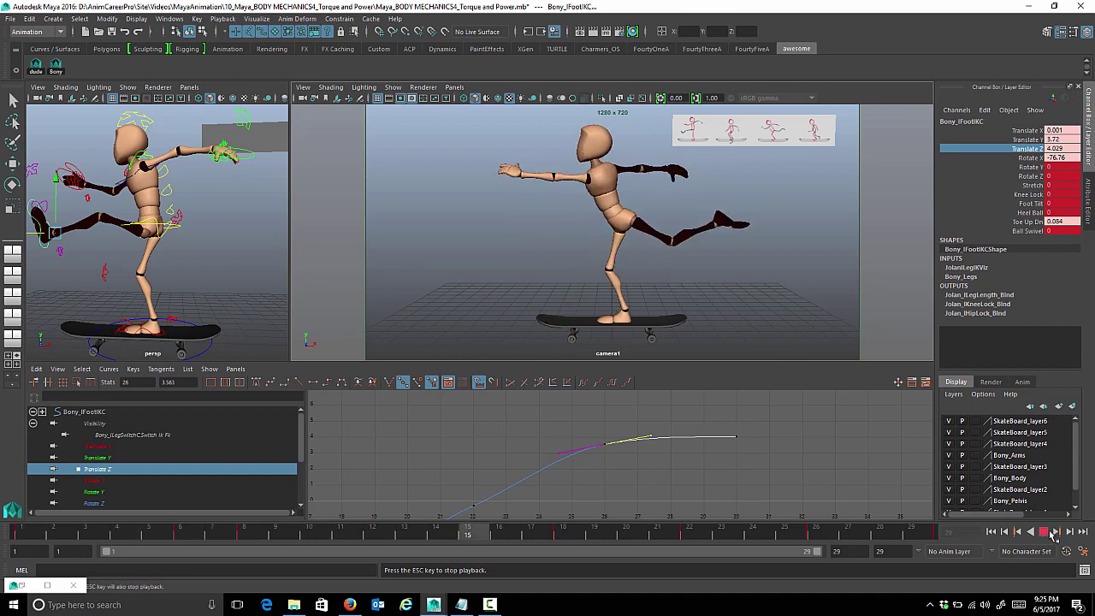
left_click(1044, 532)
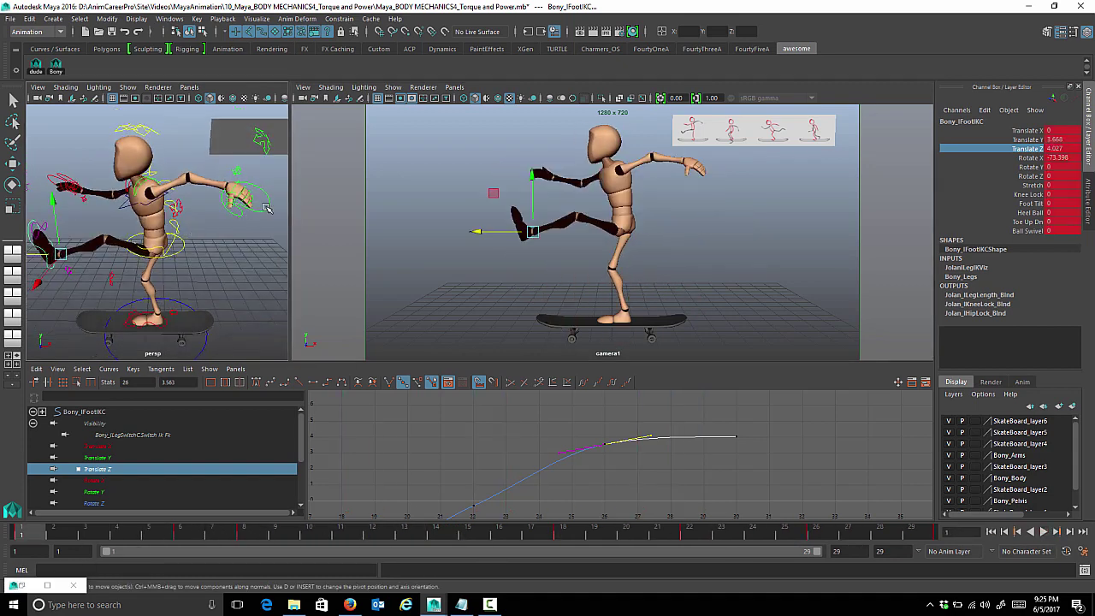
left_click(266, 207)
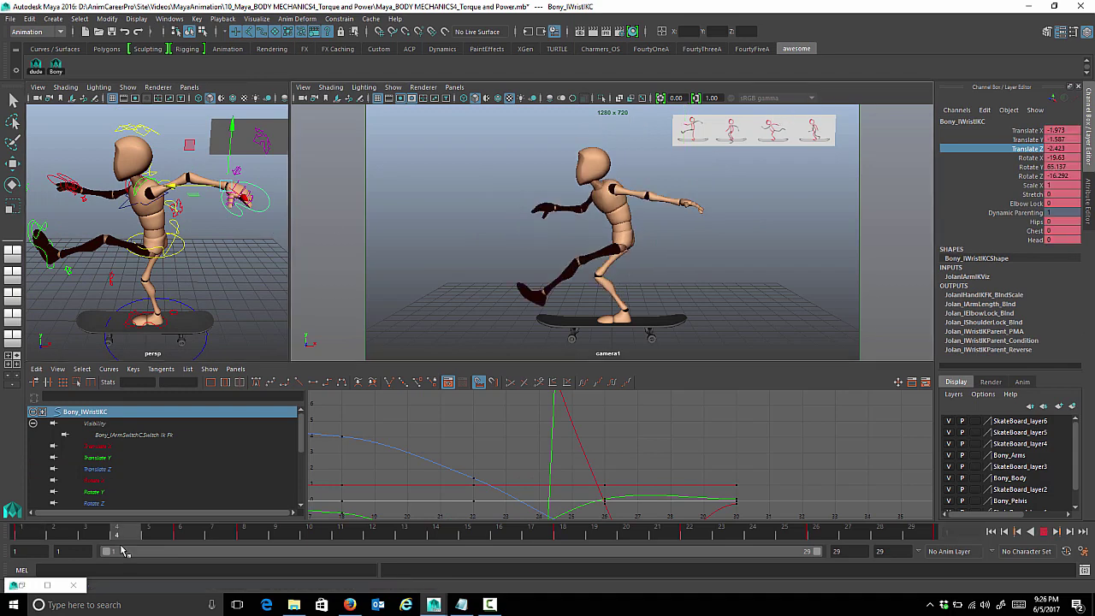
left_click(116, 532)
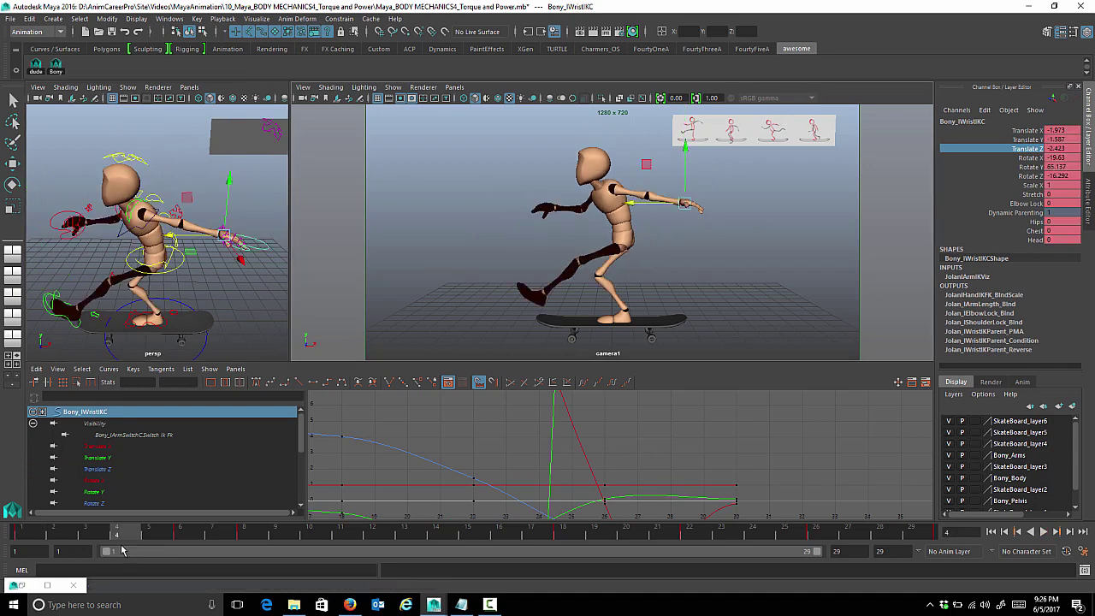
Raise the left wrist's Translate Z key at frame 6 to about -0.835 and check the arm swing around that frame in playback
left_click(148, 469)
key("f")
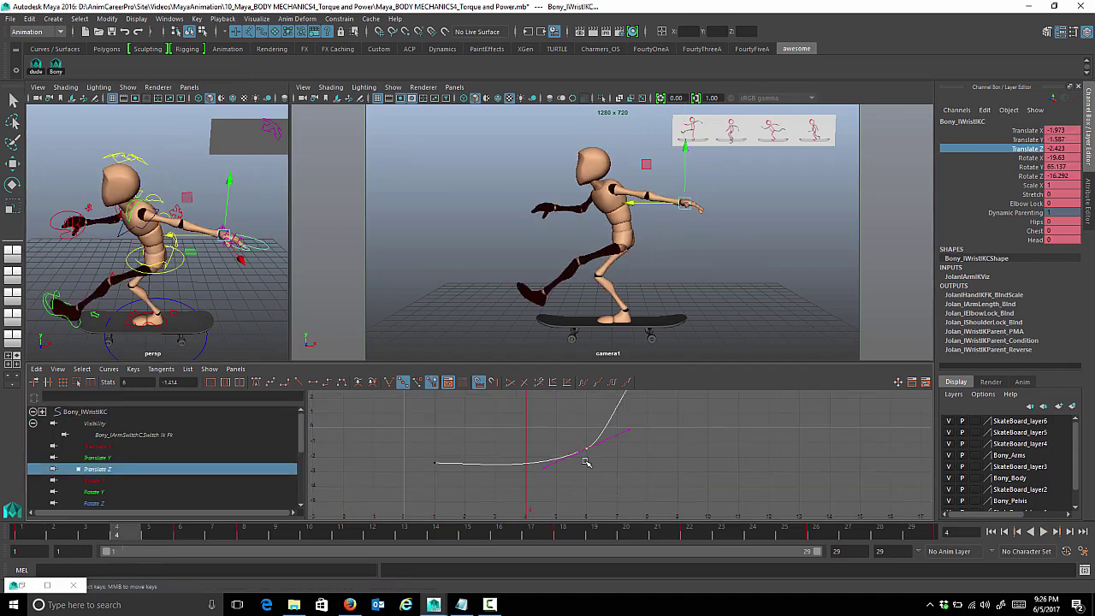
middle_click_drag(592, 490, 599, 467)
right_click_drag(641, 438, 641, 449, "alt+shift")
left_click_drag(101, 535, 168, 555)
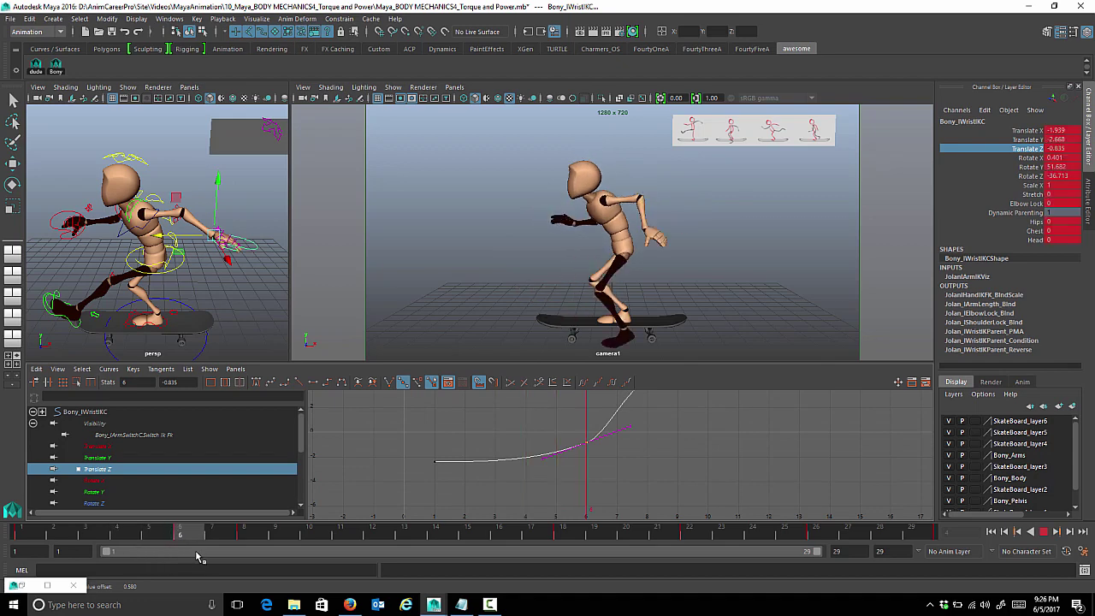
key("alt+v")
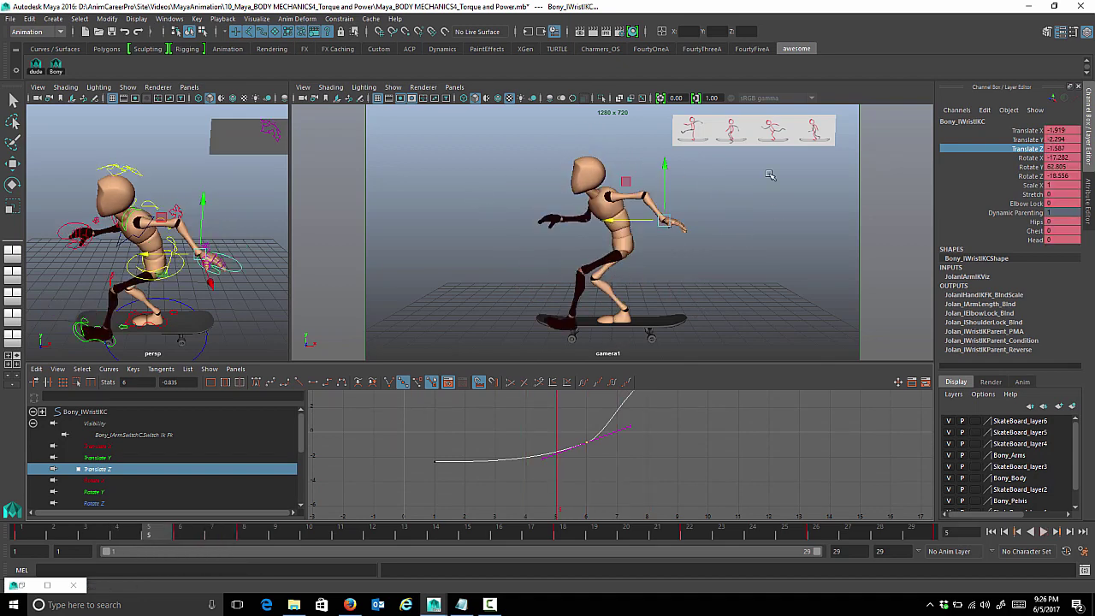
key("alt+v")
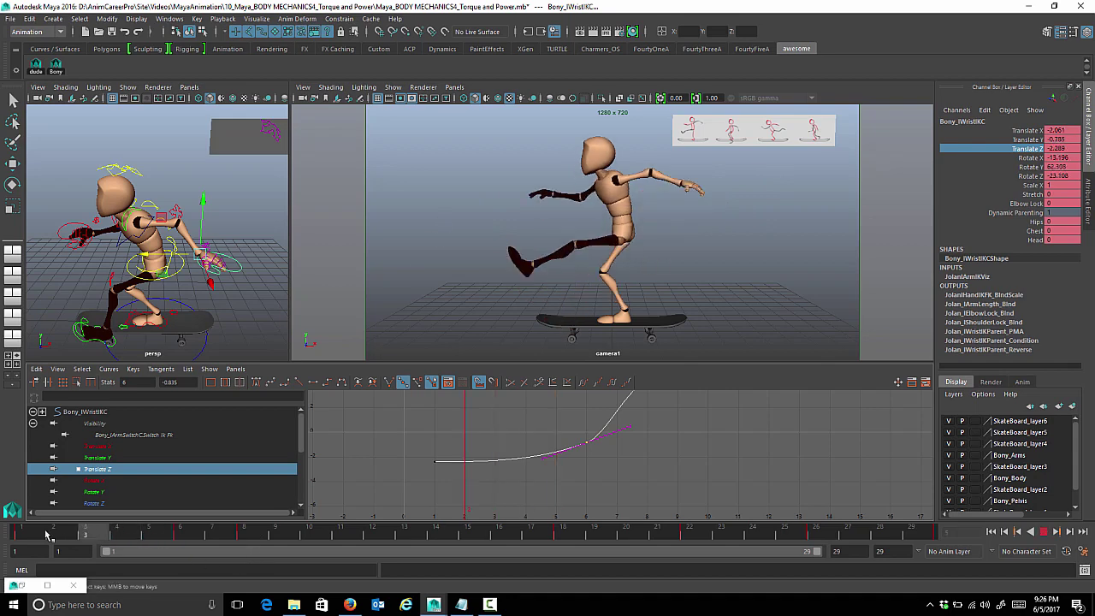
left_click(180, 535)
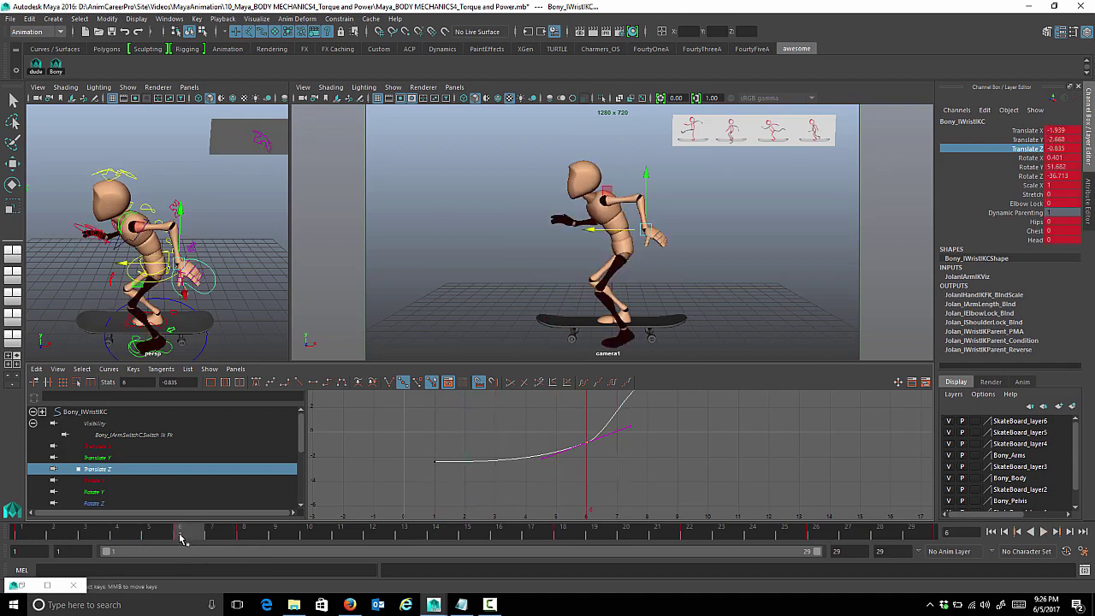
key("alt+v")
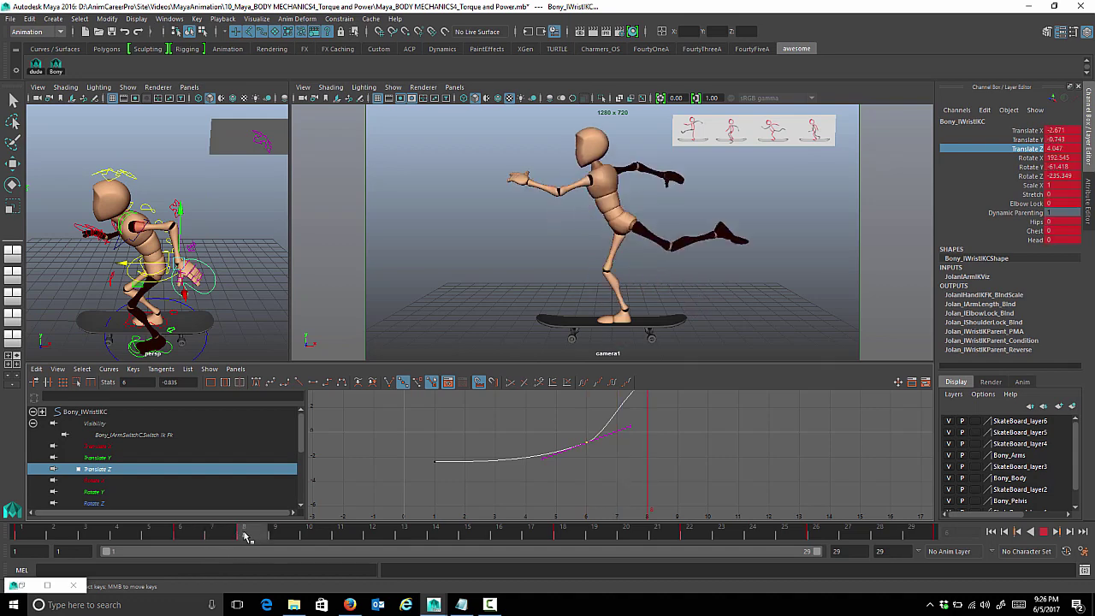
key("alt+v")
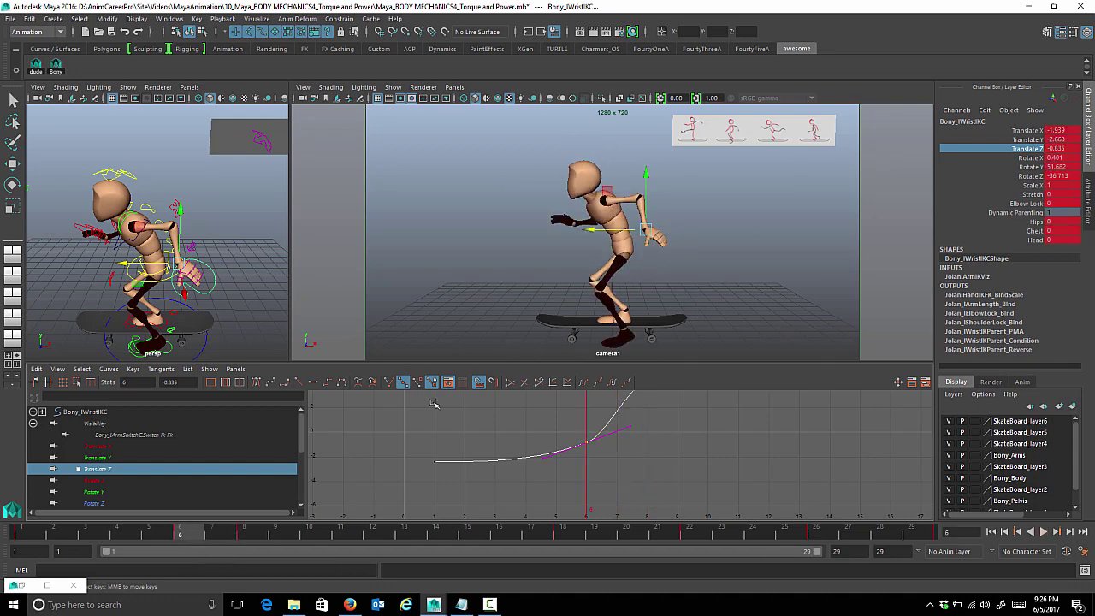
key("alt+v")
Break the tangents of the left wrist's Translate Y key at frame 6 and pull the outgoing tangent down so the hand dips at frame 7
left_click(216, 535)
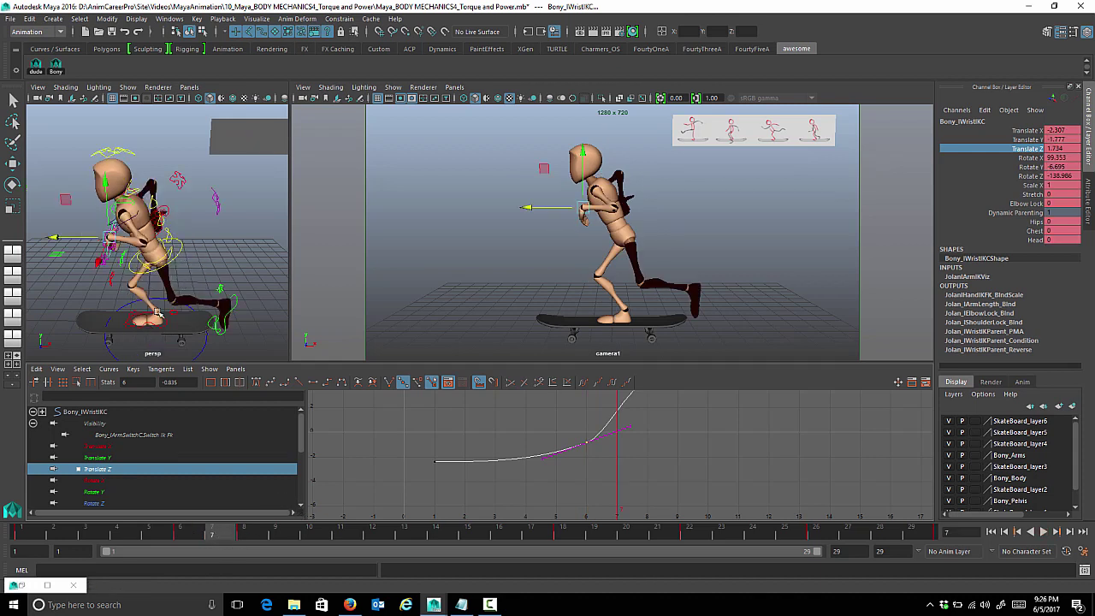
left_click_drag(584, 154, 584, 184)
key("ctrl+z")
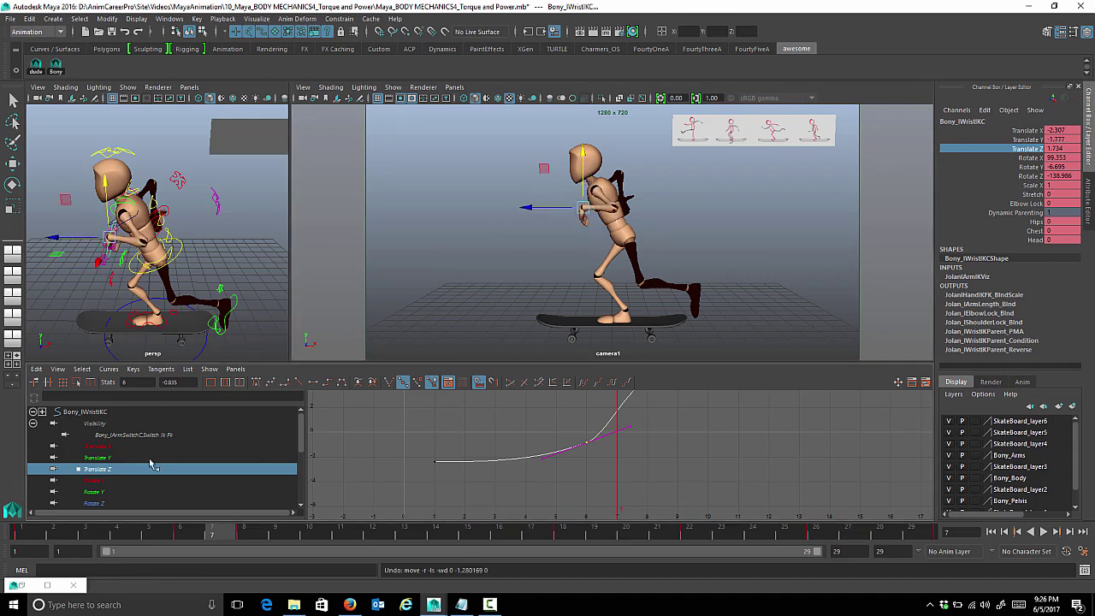
left_click(147, 459)
key("f")
left_click(531, 458)
left_click(389, 382)
left_click_drag(562, 450, 587, 491)
middle_click_drag(601, 475, 590, 542)
Scrub around frame 7 and slightly raise the outgoing tangent of the left wrist's Translate Y key at frame 6
mouse_move(217, 532)
left_mouse_down()
mouse_move(196, 537)
mouse_move(245, 538)
mouse_move(191, 558)
mouse_move(216, 553)
left_mouse_up()
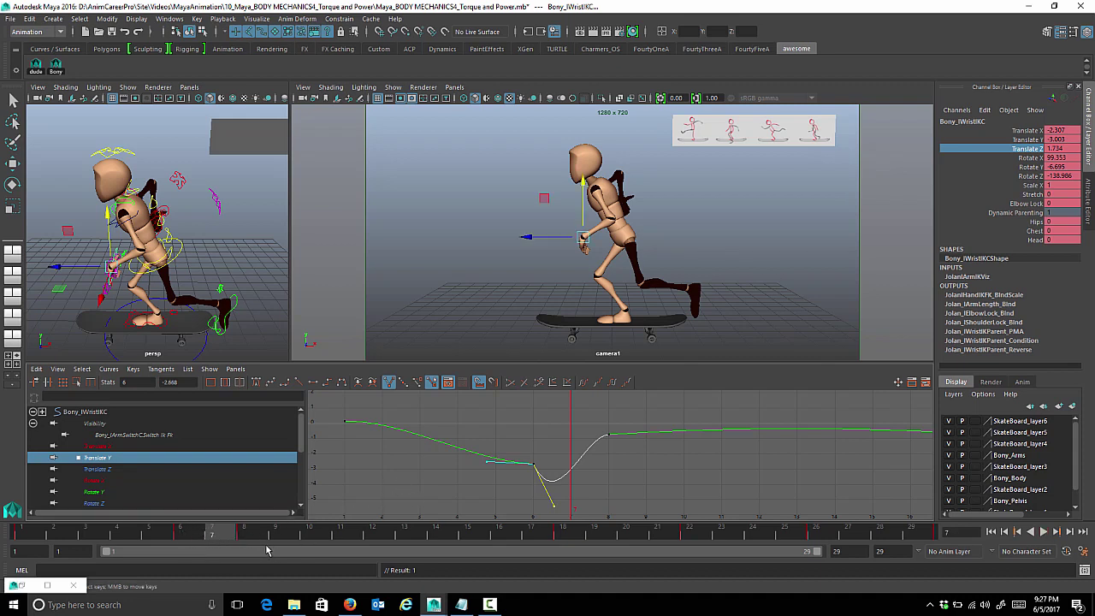
mouse_move(207, 531)
left_mouse_down()
mouse_move(197, 533)
mouse_move(214, 537)
left_mouse_up()
left_click_drag(196, 536, 224, 538)
middle_click_drag(569, 505, 573, 499)
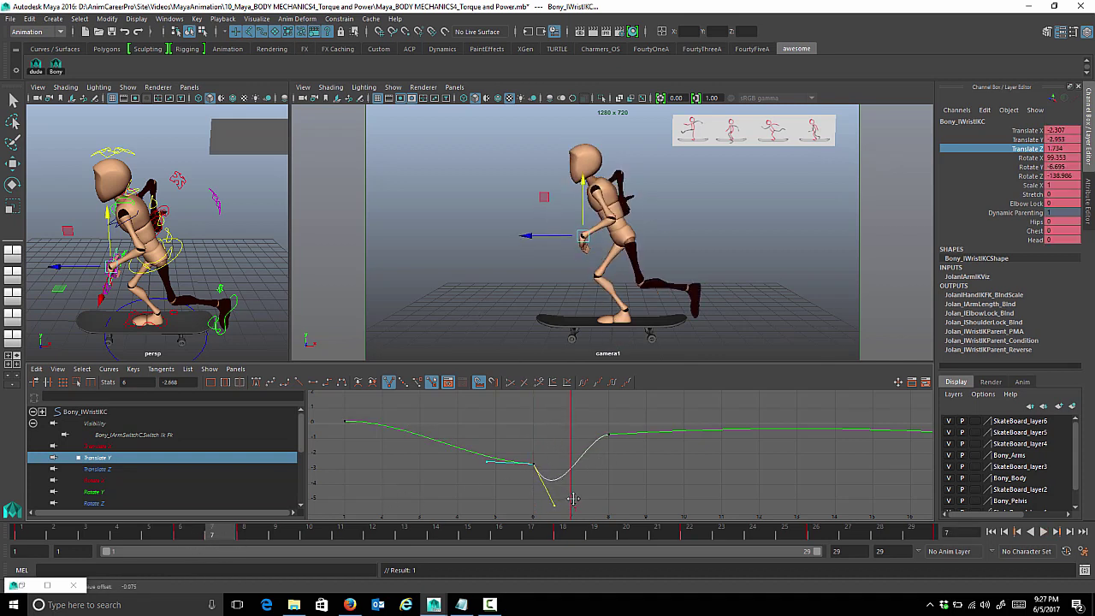
left_click_drag(275, 533, 309, 534)
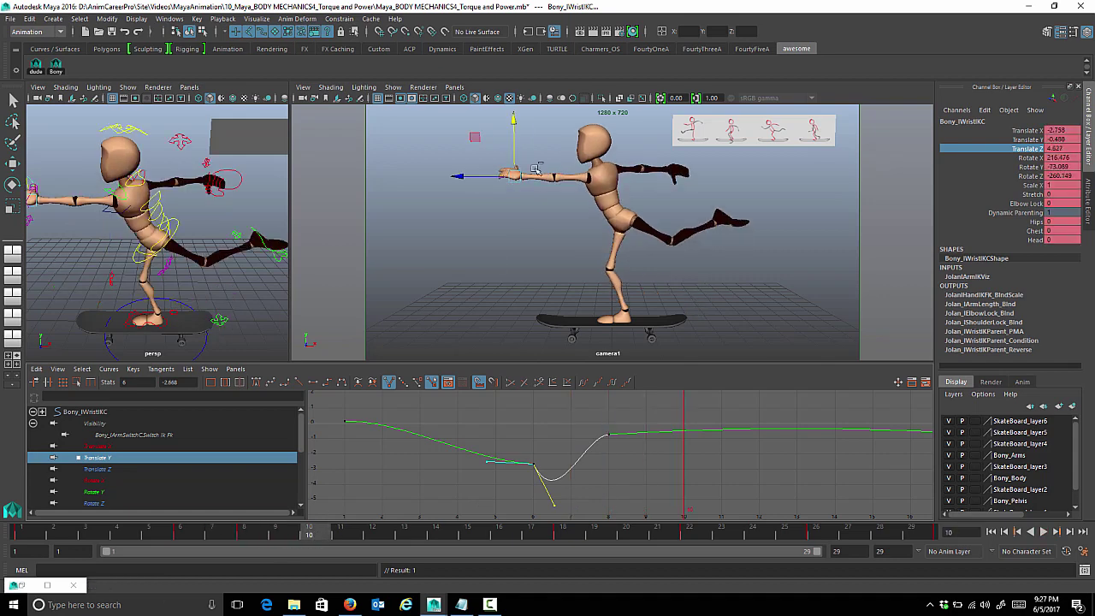
left_click_drag(461, 178, 479, 178)
key("ctrl+z")
Apply flat tangents to the left wrist's Translate Z keys at frames 8 and 18 and check the extended arm in playback
left_click(175, 468)
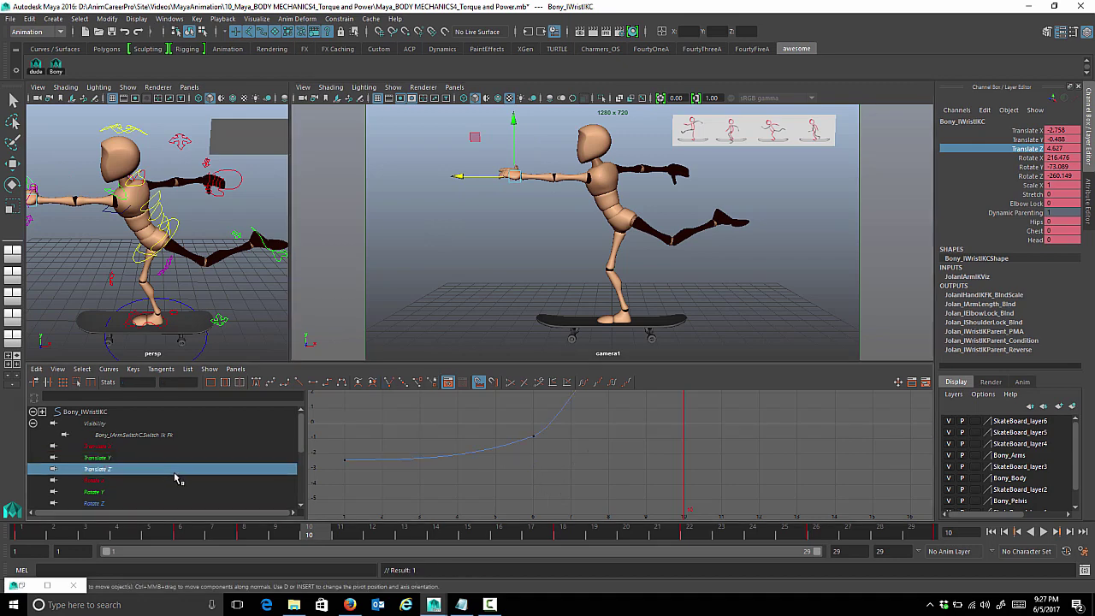
right_click_drag(717, 397, 714, 415, "alt+shift")
middle_click_drag(713, 415, 635, 493, "alt")
right_click_drag(635, 493, 620, 483, "alt+shift")
middle_click_drag(620, 484, 620, 443, "alt+shift")
right_click_drag(621, 442, 619, 434, "alt+shift")
middle_click_drag(619, 435, 571, 476, "alt")
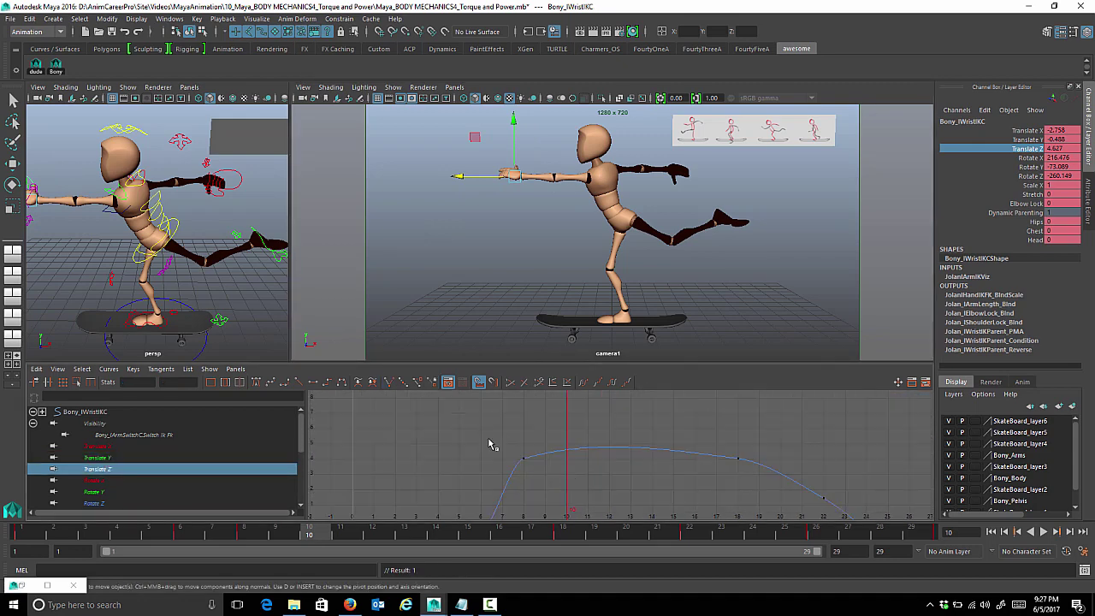
left_click_drag(756, 472, 755, 470)
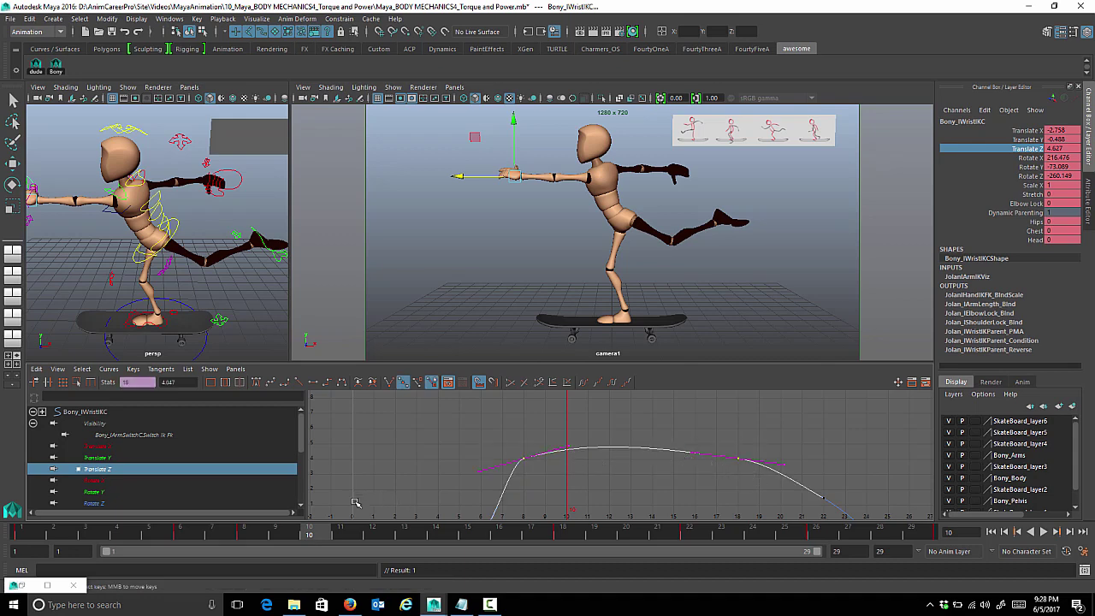
left_click_drag(340, 537, 404, 535)
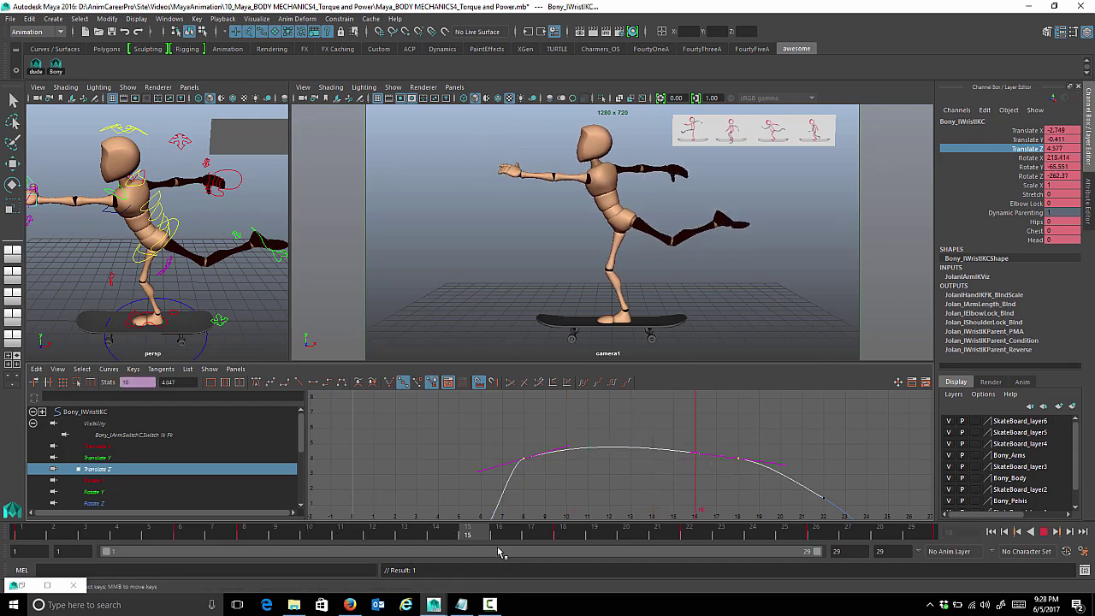
left_click(314, 384)
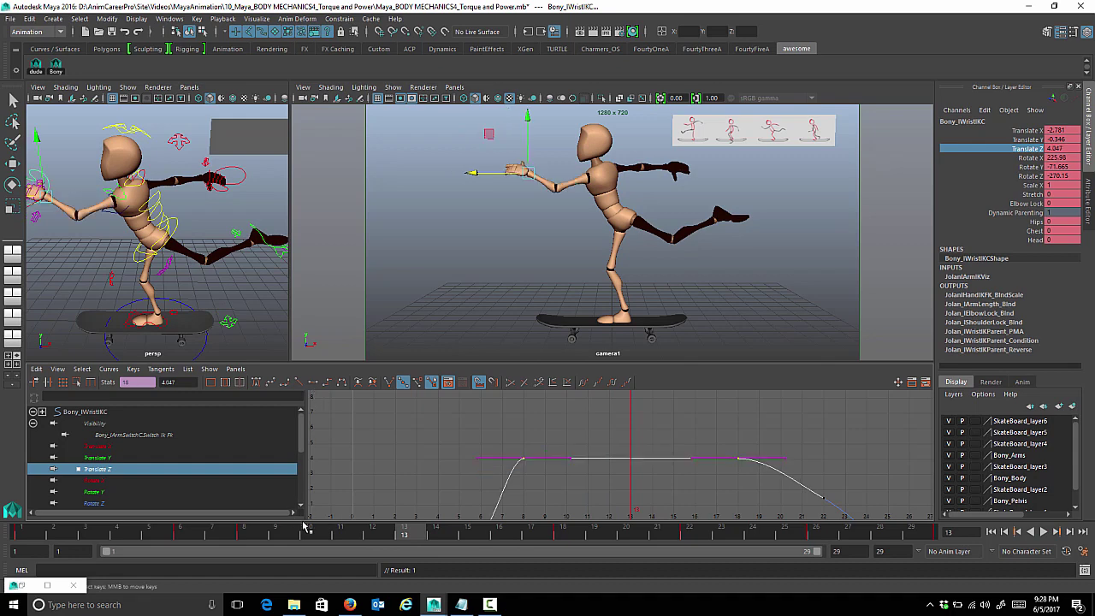
key("alt+v")
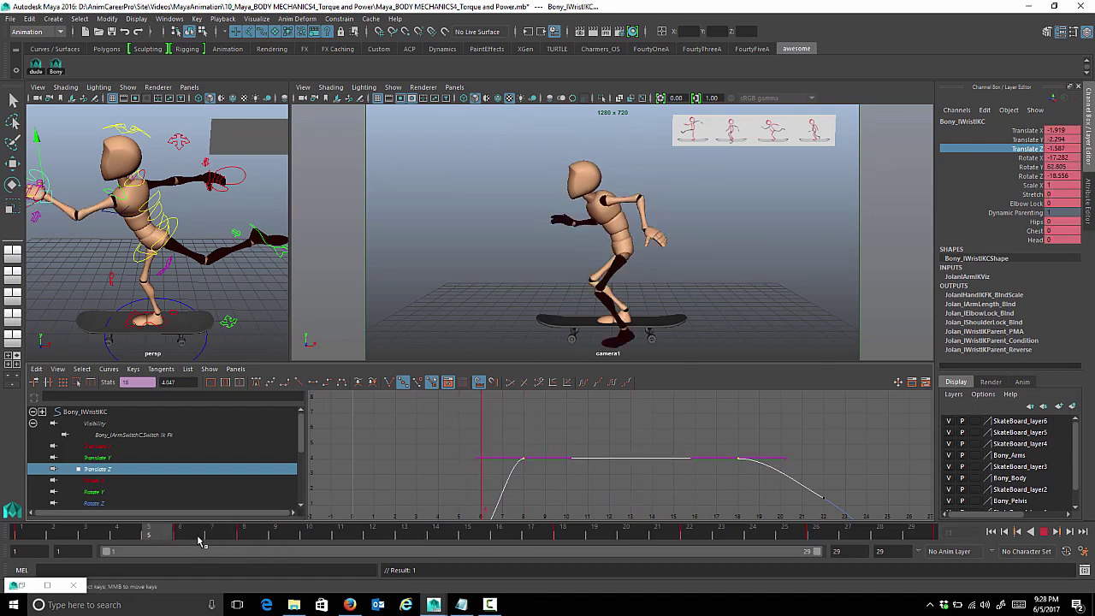
left_click_drag(295, 539, 435, 531)
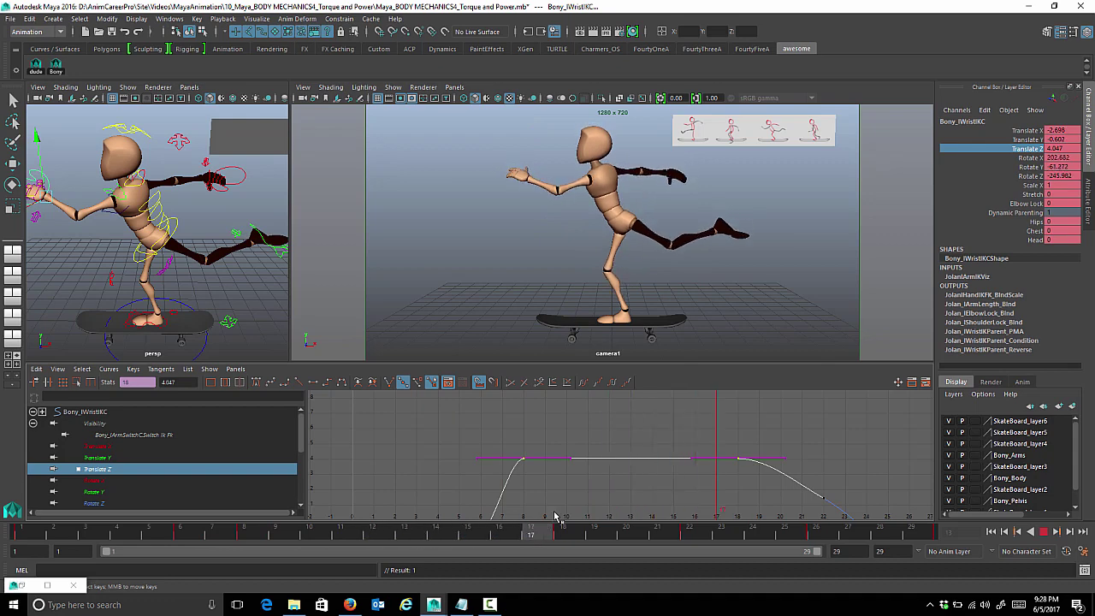
key("alt+v")
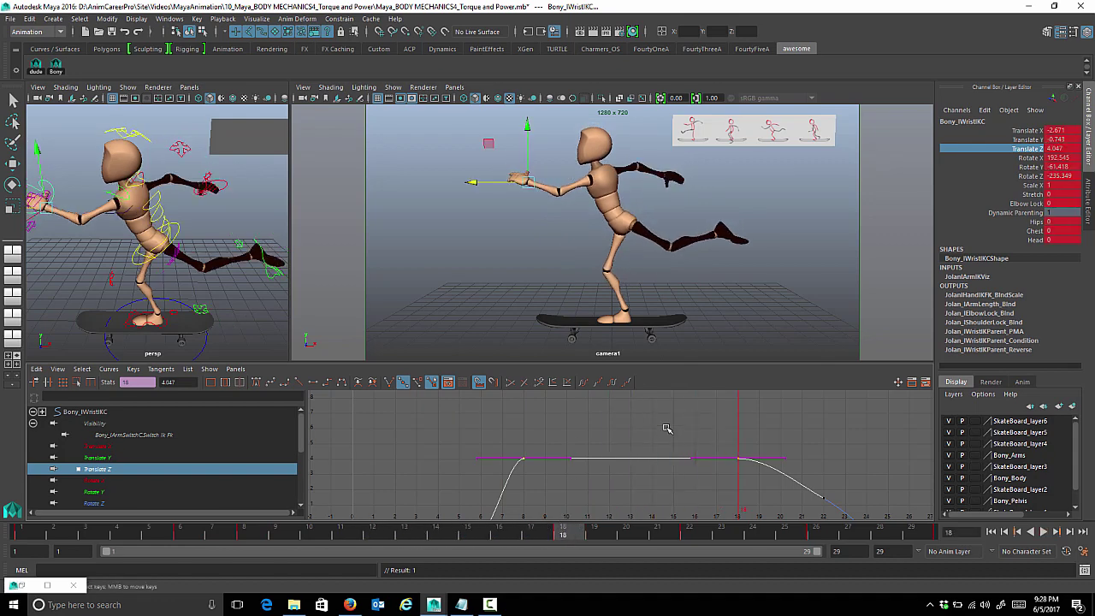
Raise the left wrist's Translate Z key at frame 18 to about 4.153 so the hand keeps drifting forward
key("f")
middle_click_drag(649, 479, 649, 479, "shift")
right_click_drag(652, 477, 650, 426, "alt+shift")
middle_click_drag(648, 425, 652, 452)
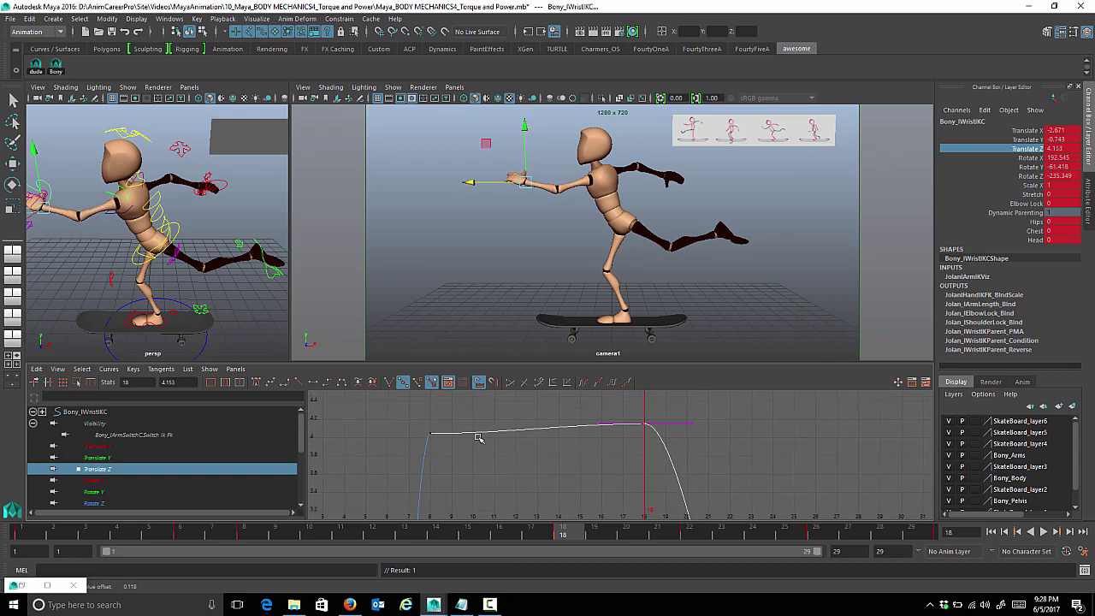
Raise the outgoing tangent of the left wrist's Translate Z key at frame 8 and scrub through to frame 24 to check the arm
left_click_drag(471, 453, 472, 454)
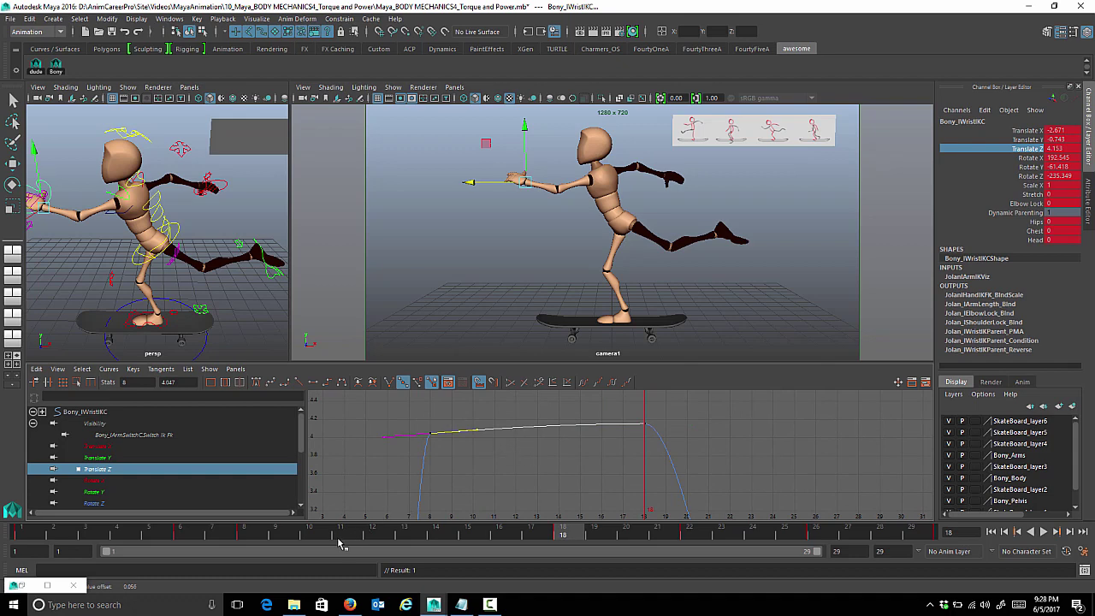
key("alt+v")
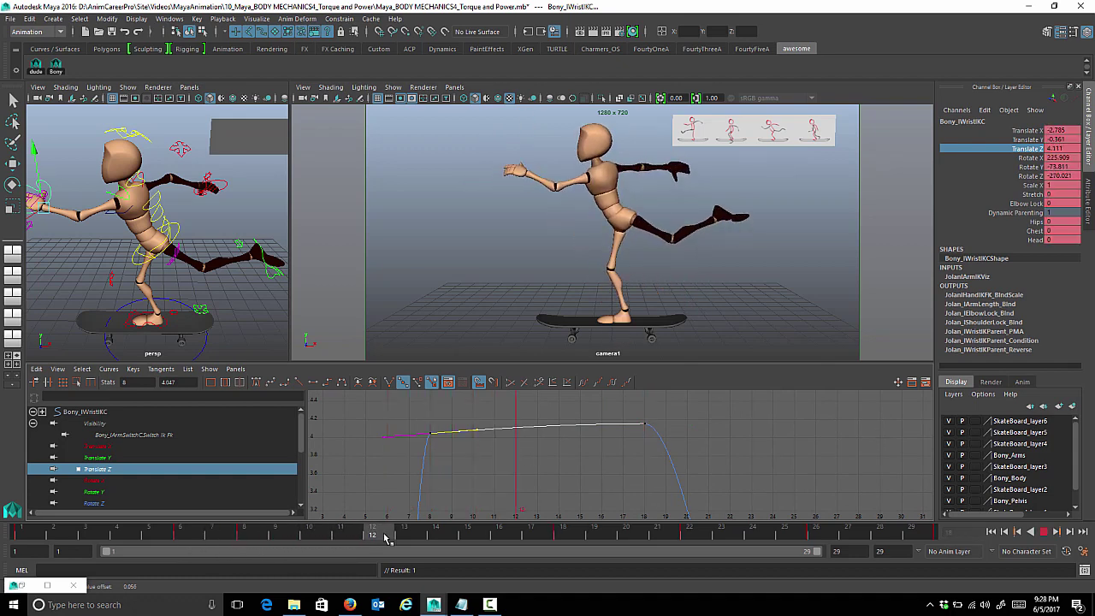
left_click(306, 537)
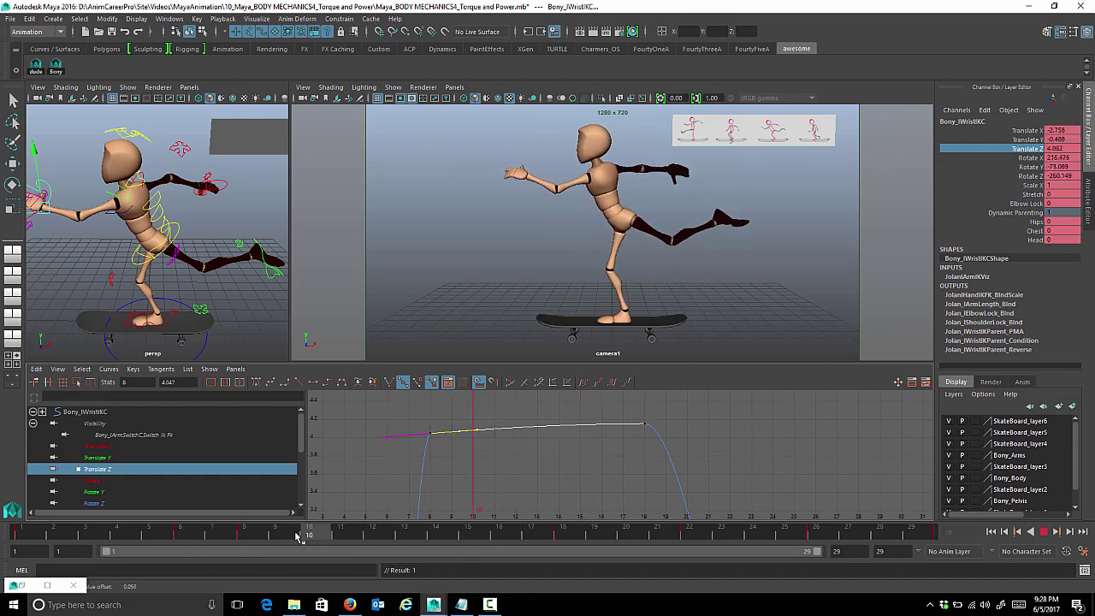
mouse_move(306, 536)
left_mouse_down()
mouse_move(814, 532)
mouse_move(646, 533)
mouse_move(779, 539)
mouse_move(748, 537)
mouse_move(676, 565)
mouse_move(753, 539)
left_mouse_up()
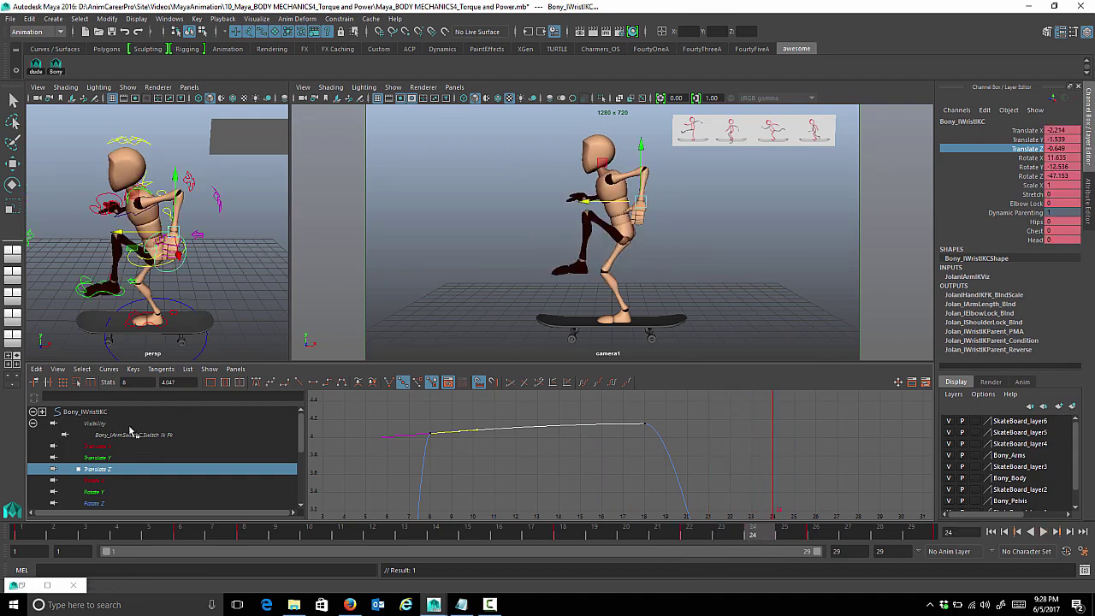
Lower the outgoing tangent of the left wrist's Translate Y key at frame 22 and check the hand's path around frame 21
left_click(125, 458)
right_click_drag(853, 484, 833, 484, "alt+shift")
middle_click_drag(833, 484, 710, 404, "alt")
left_click_drag(603, 448, 667, 479)
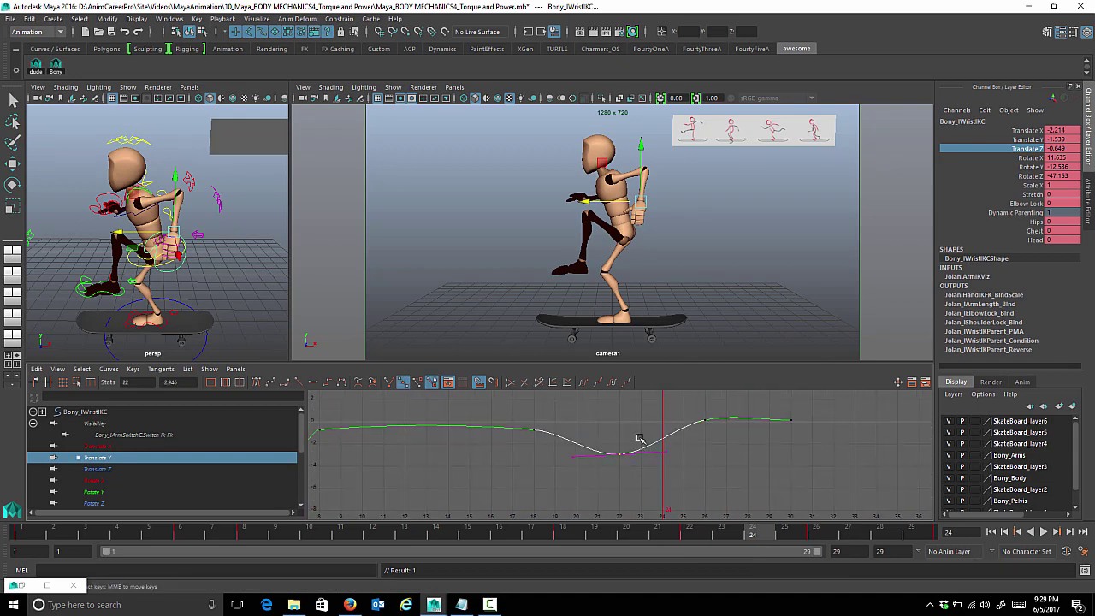
mouse_move(699, 477)
middle_mouse_down()
mouse_move(735, 483)
mouse_move(684, 470)
middle_mouse_up()
left_click(676, 535)
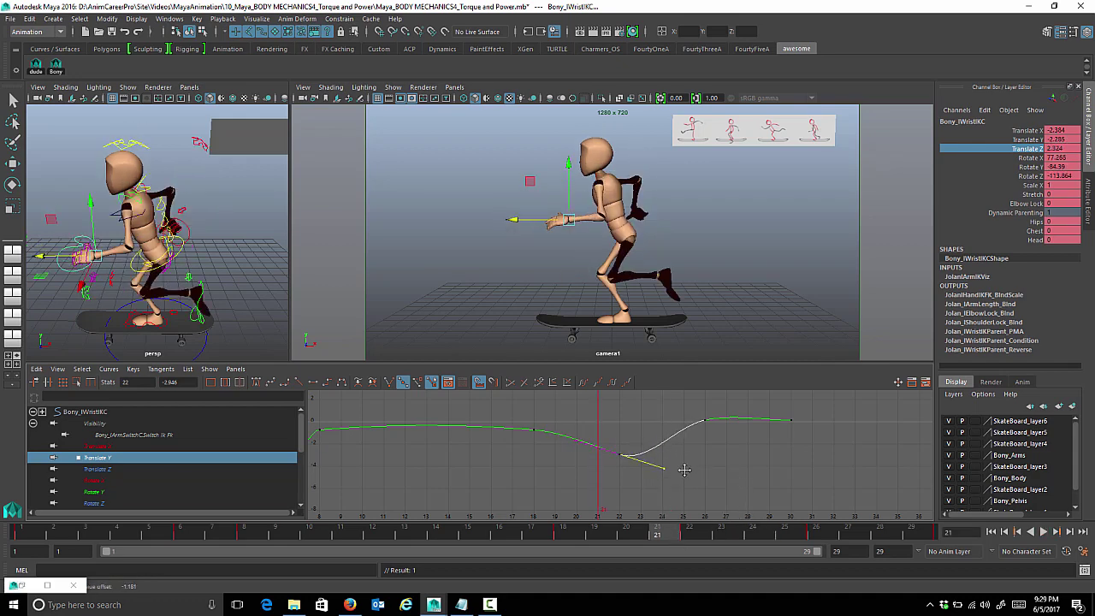
left_click_drag(692, 533, 664, 535)
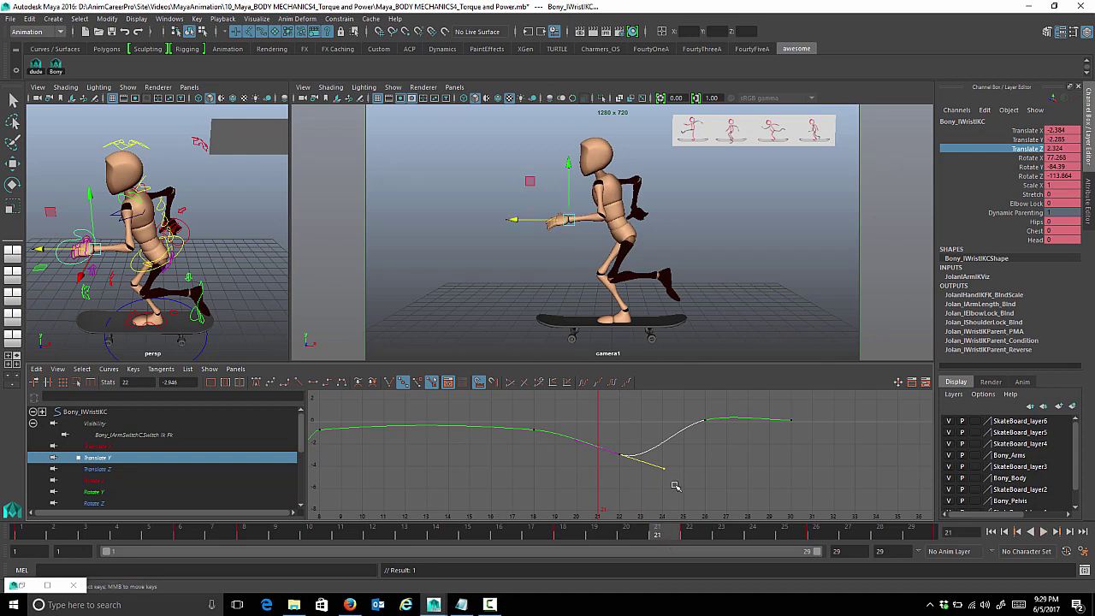
Lower the left wrist's Translate Y key at frame 22 to about -3.408, steepen its outgoing tangent downward, and check the swing in playback
middle_click_drag(691, 474, 652, 471)
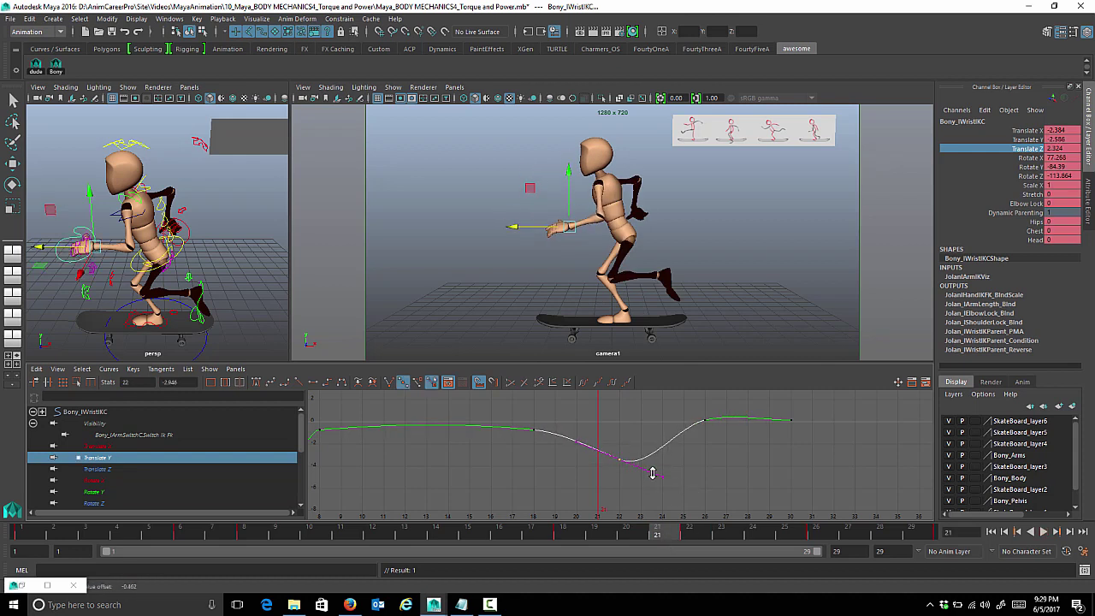
left_click_drag(653, 451, 670, 480)
middle_click_drag(670, 481, 670, 488)
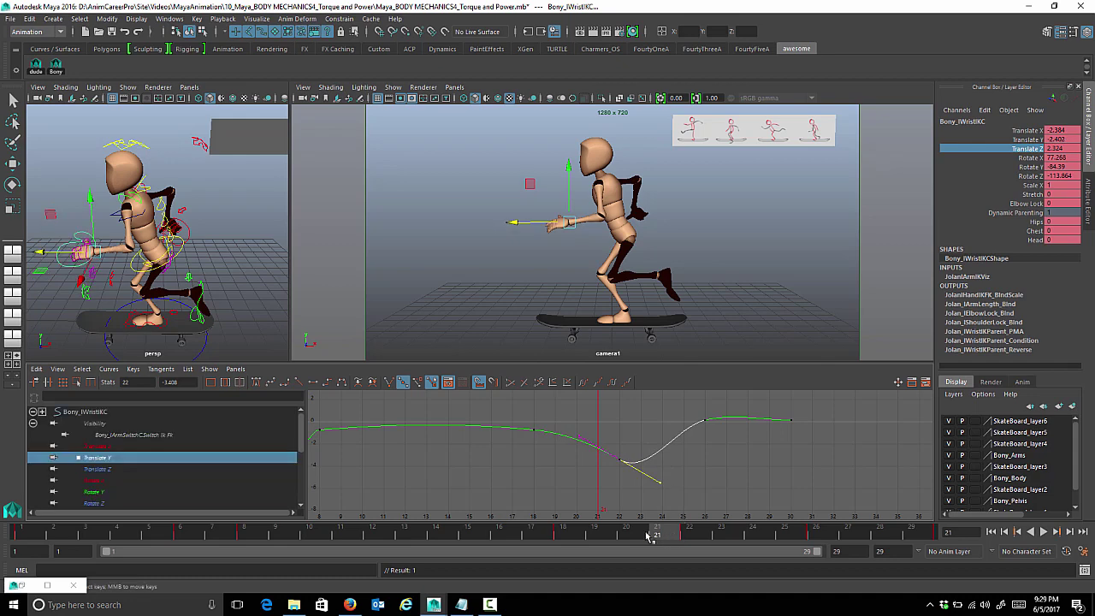
key("alt+v")
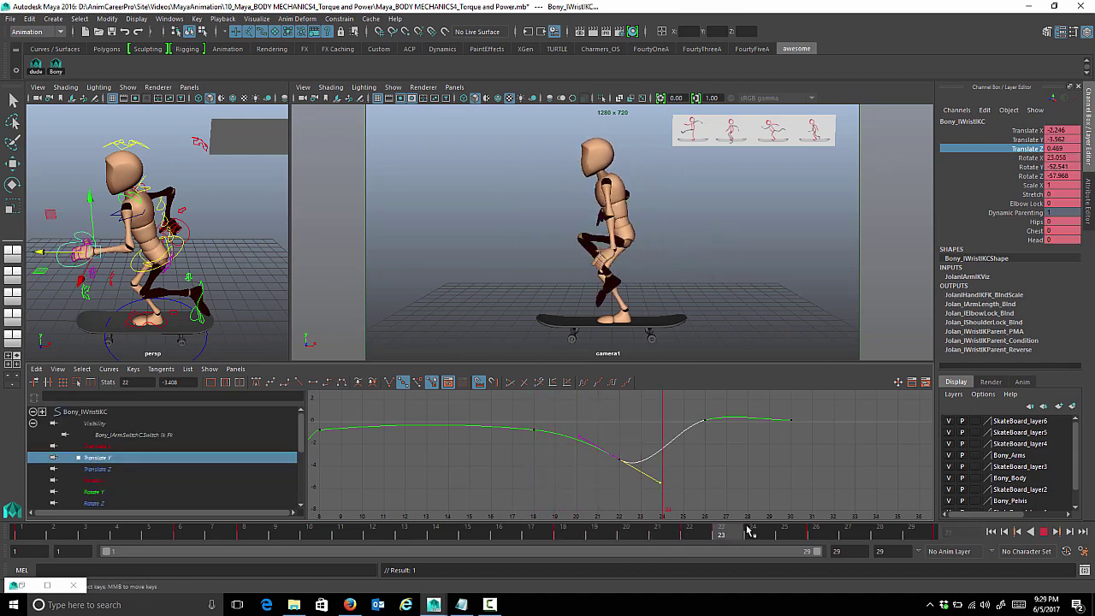
Raise the outgoing tangent of the left wrist's Translate Y key at frame 22 slightly and check the swing in playback
key("alt+v")
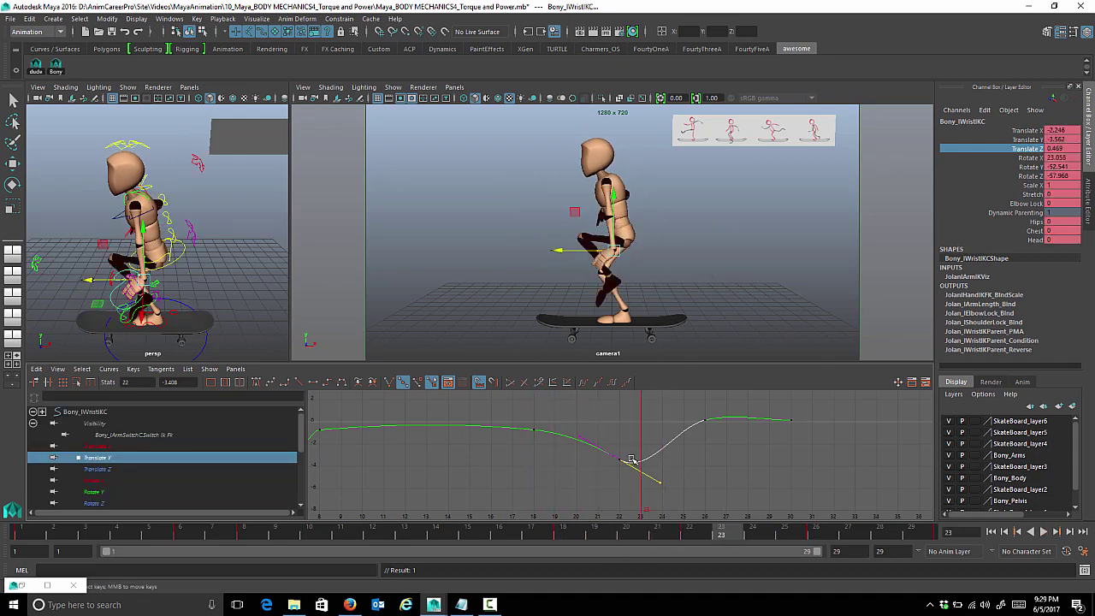
middle_click_drag(663, 494, 673, 488)
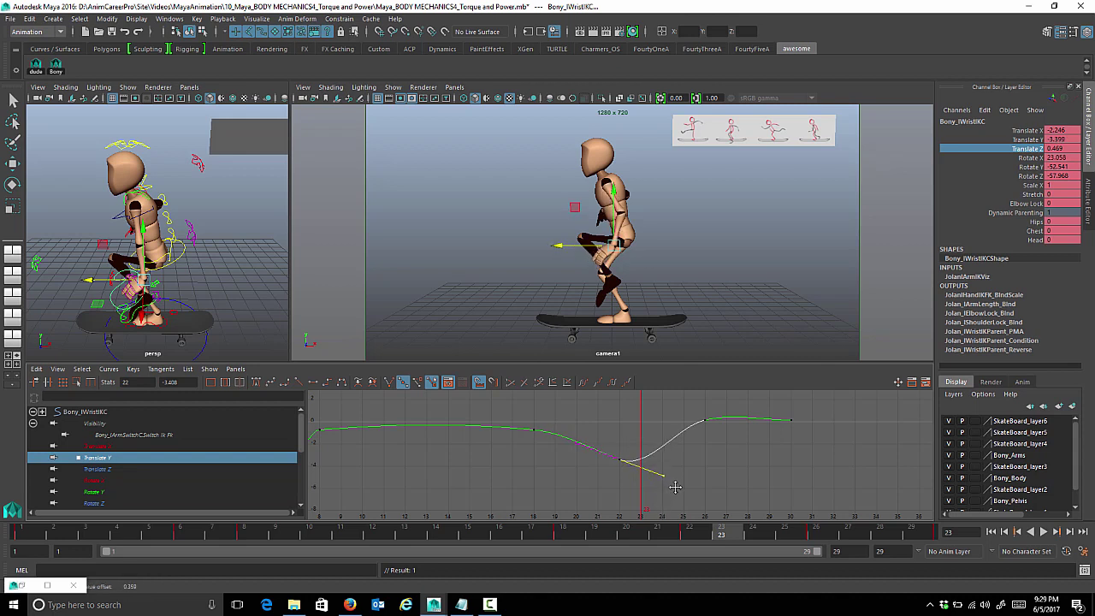
key("alt+v")
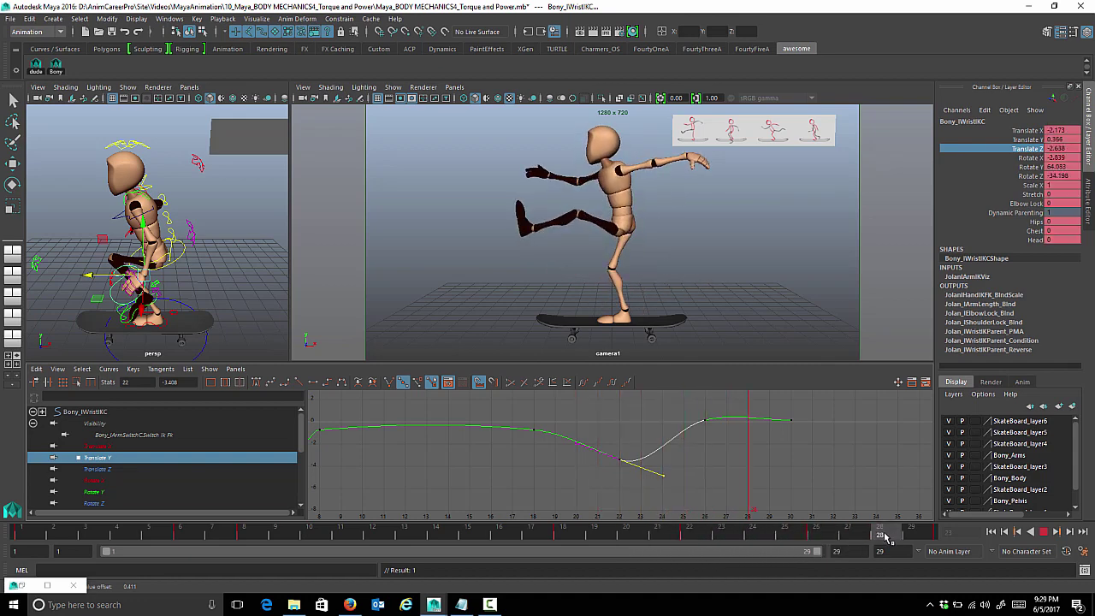
key("alt+v")
Try to shift the left wrist's Translate Y key at frame 26 slightly, and undo the edit
left_click_drag(724, 441, 726, 444)
middle_click_drag(725, 444, 727, 449)
key("ctrl+z")
Raise the left wrist's Translate Z key at frame 26 to about -1.851 and check the backward swing by scrubbing and in playback
key("f")
mouse_move(862, 531)
left_mouse_down()
mouse_move(878, 529)
mouse_move(857, 529)
left_mouse_up()
key("alt+v")
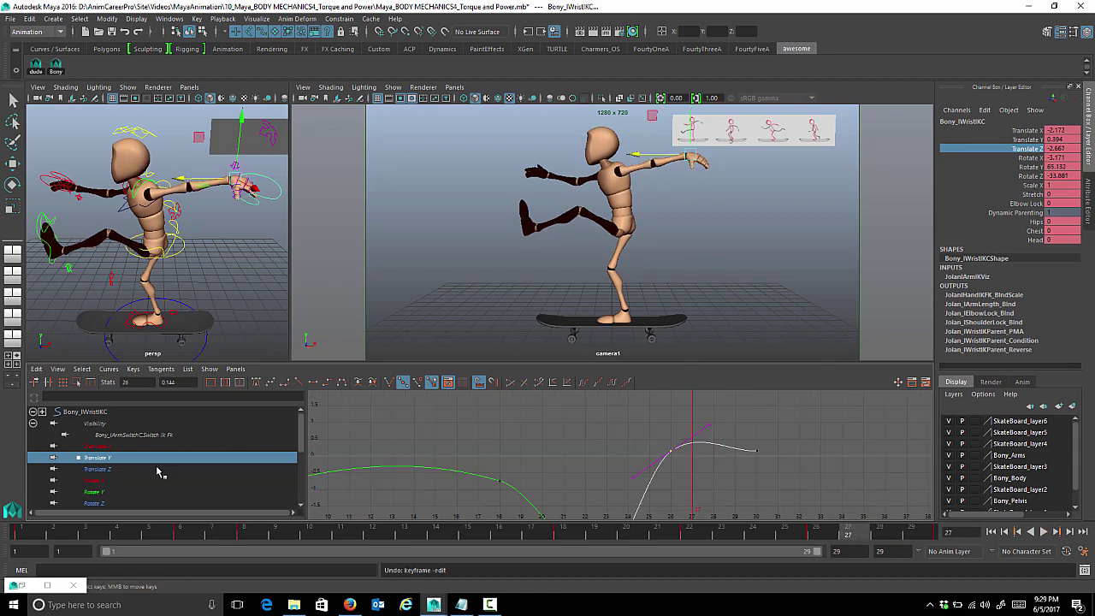
left_click(158, 470, "ctrl")
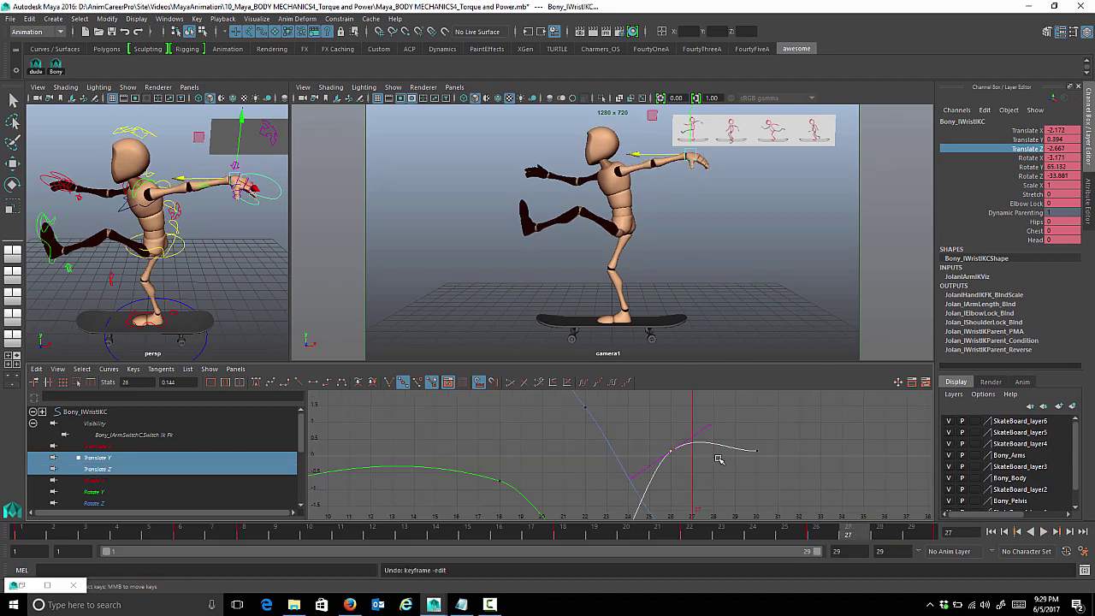
right_click_drag(721, 429, 693, 431, "alt+shift")
left_click(665, 468)
middle_click_drag(667, 451, 667, 464)
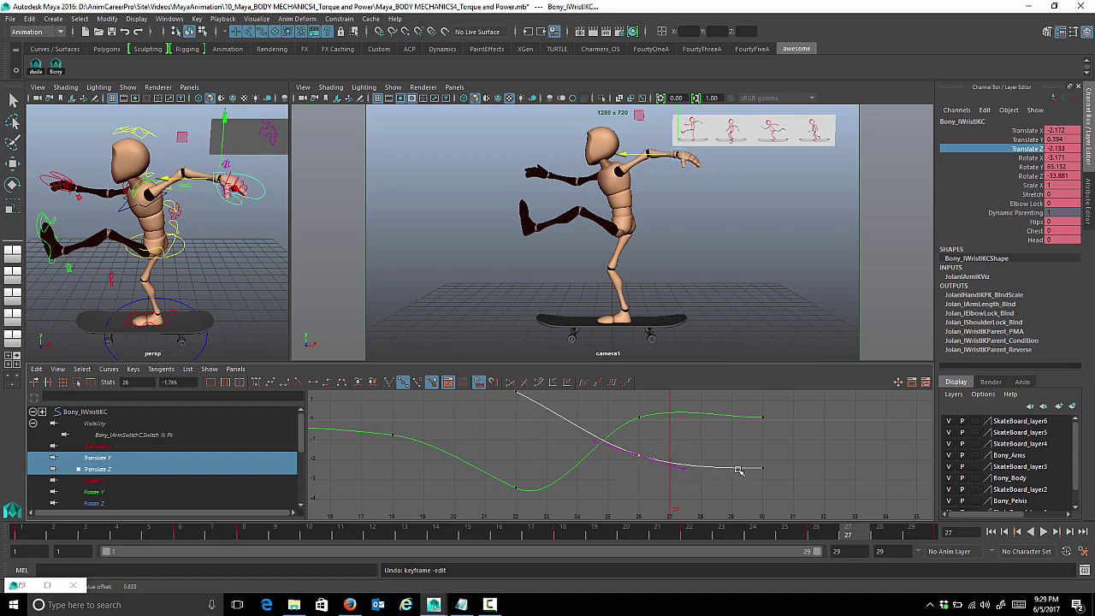
left_click_drag(795, 534, 729, 533)
left_click(1043, 532)
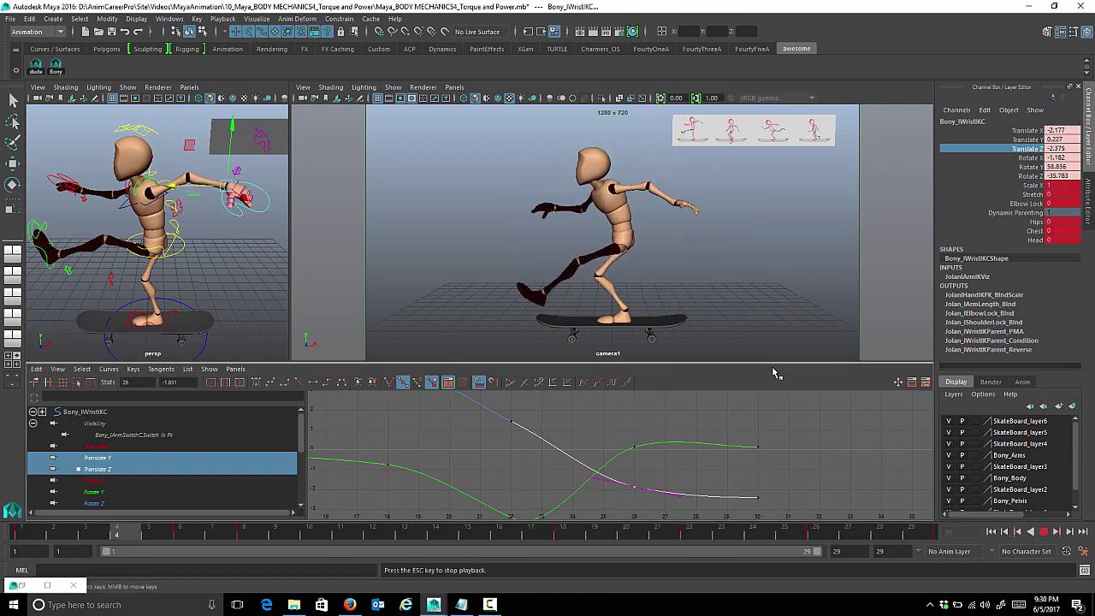
left_click(1044, 532)
Go to frame 6, select the right wrist control, and isolate and frame its Translate Z curve in the Graph Editor
left_click_drag(16, 528, 193, 539)
left_click_drag(137, 272, 337, 279, "alt")
left_click(243, 245)
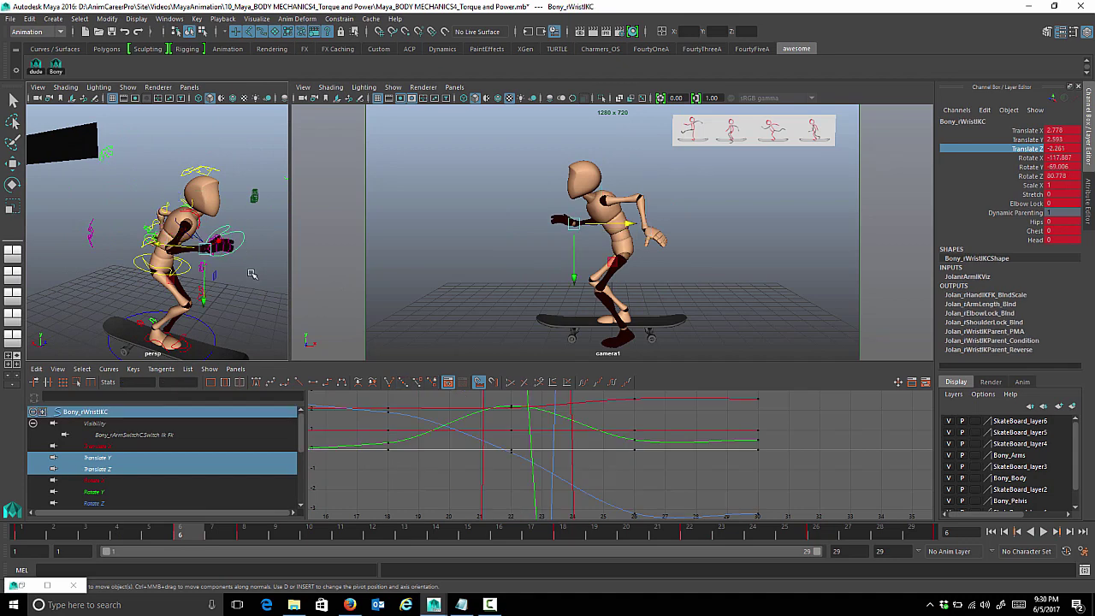
left_click_drag(254, 273, 308, 273, "alt")
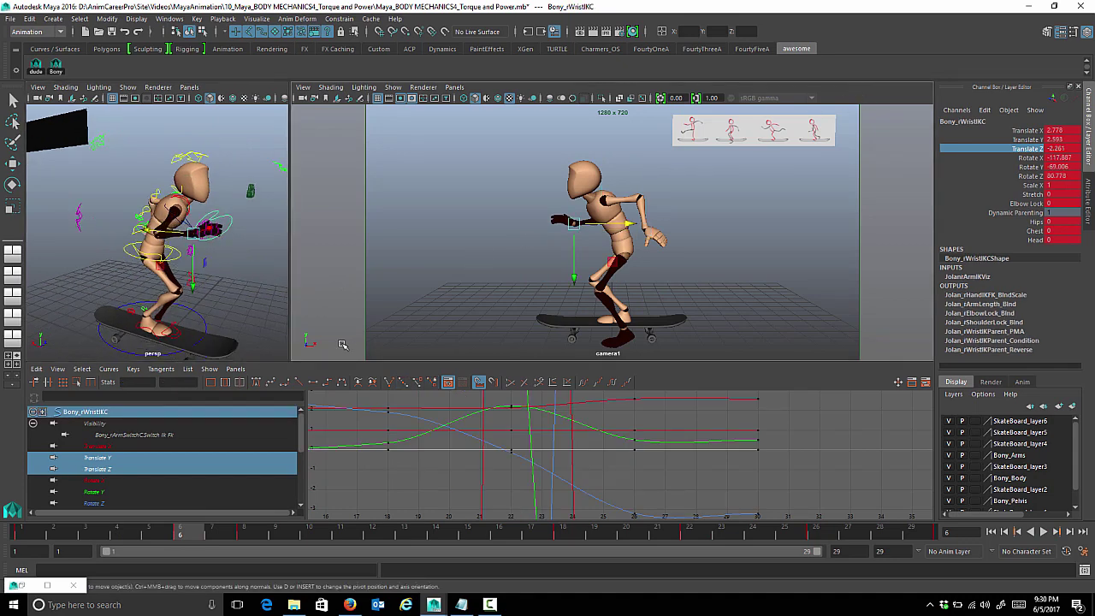
left_click(114, 470)
key("f")
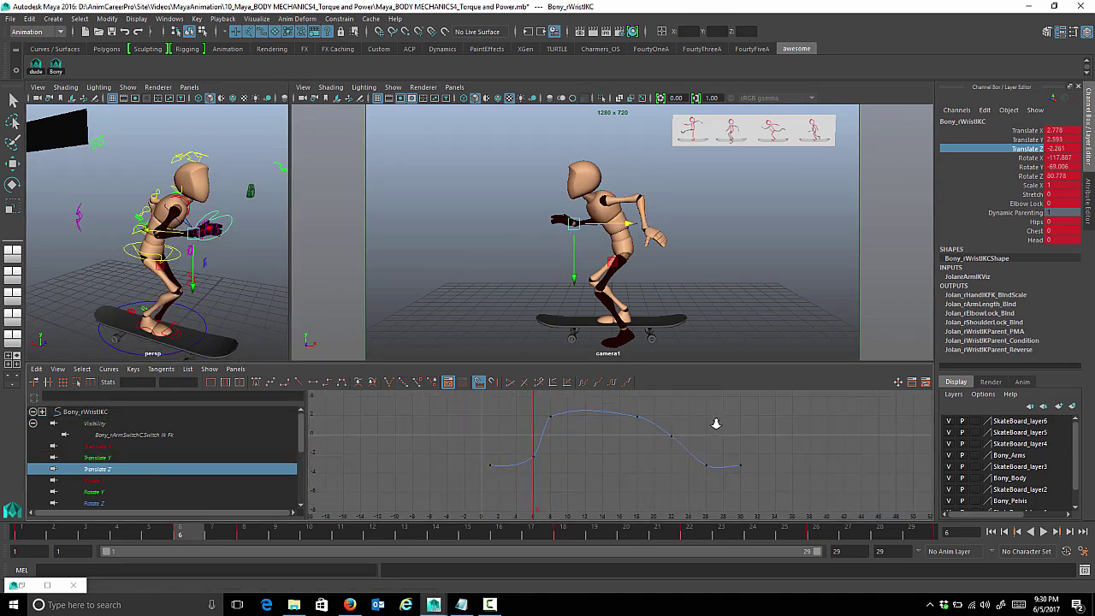